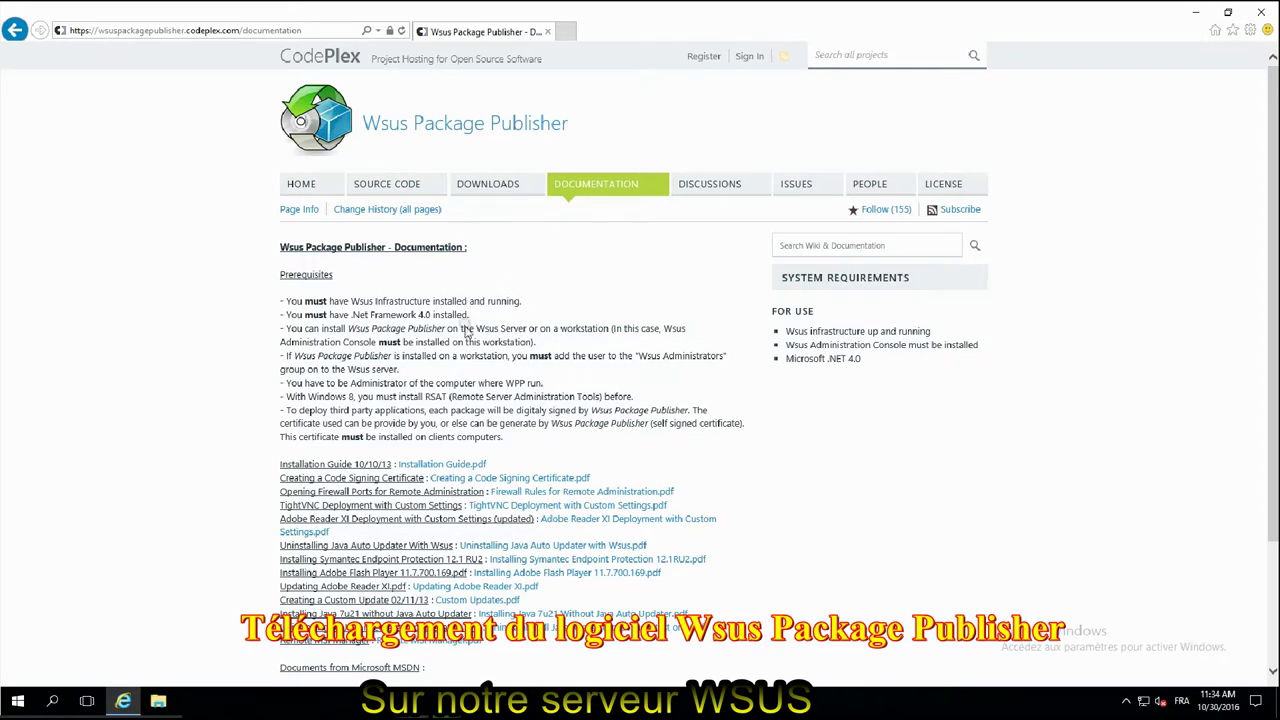
Open the downloaded Release v1.3.1603.29 archive from the Téléchargements folder in File Explorer.
left_click(158, 700)
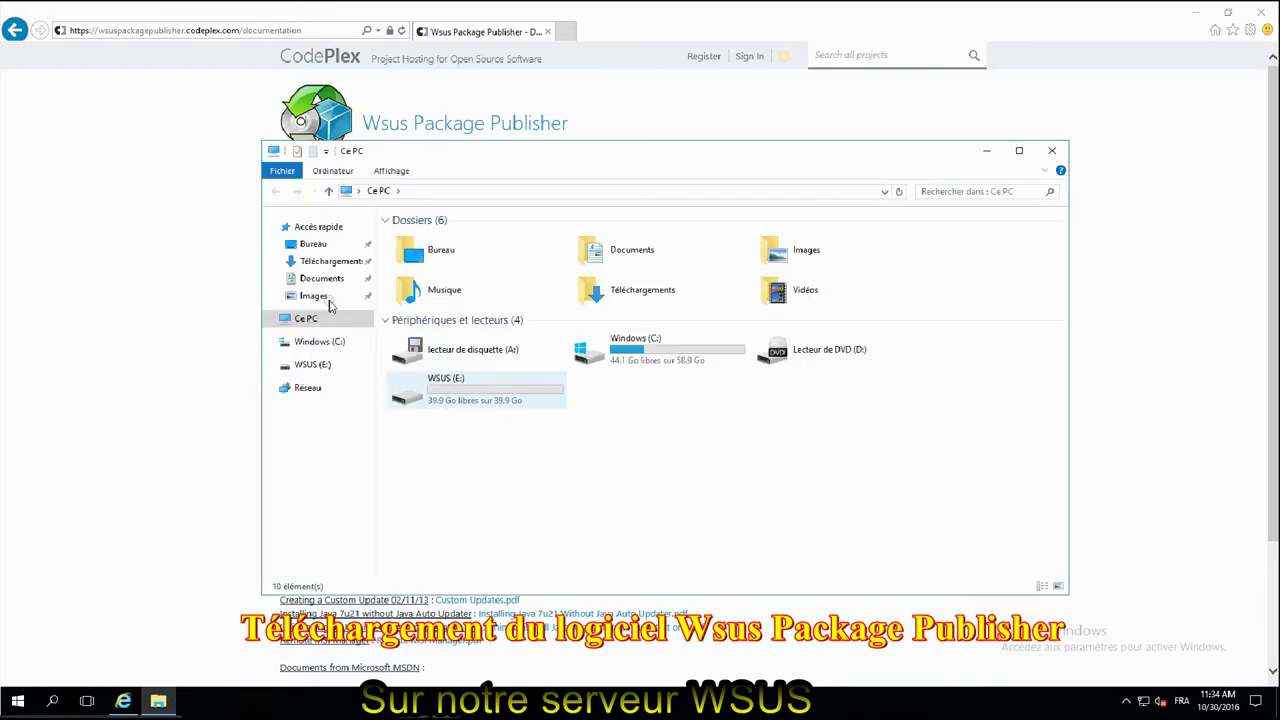
left_click(316, 262)
double_click(441, 237)
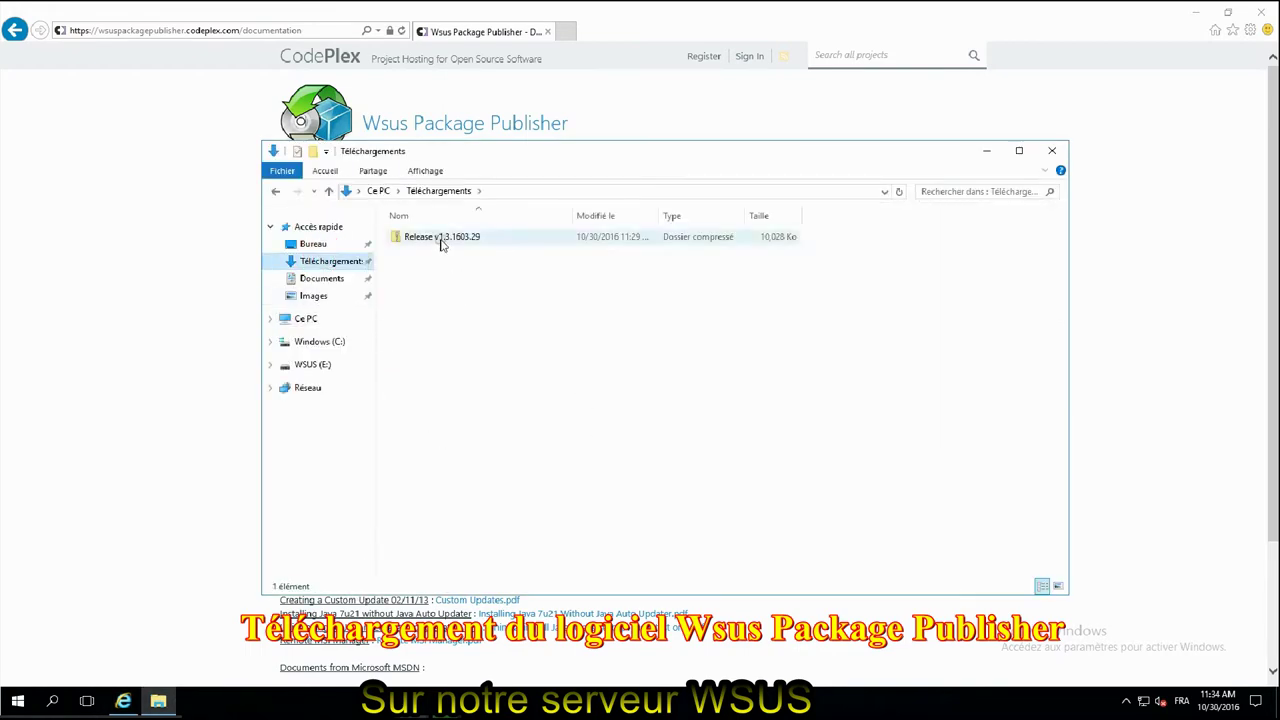
Create a folder named WPP at the root of Windows (C:) in a second File Explorer window.
right_click(160, 698)
left_click(145, 625)
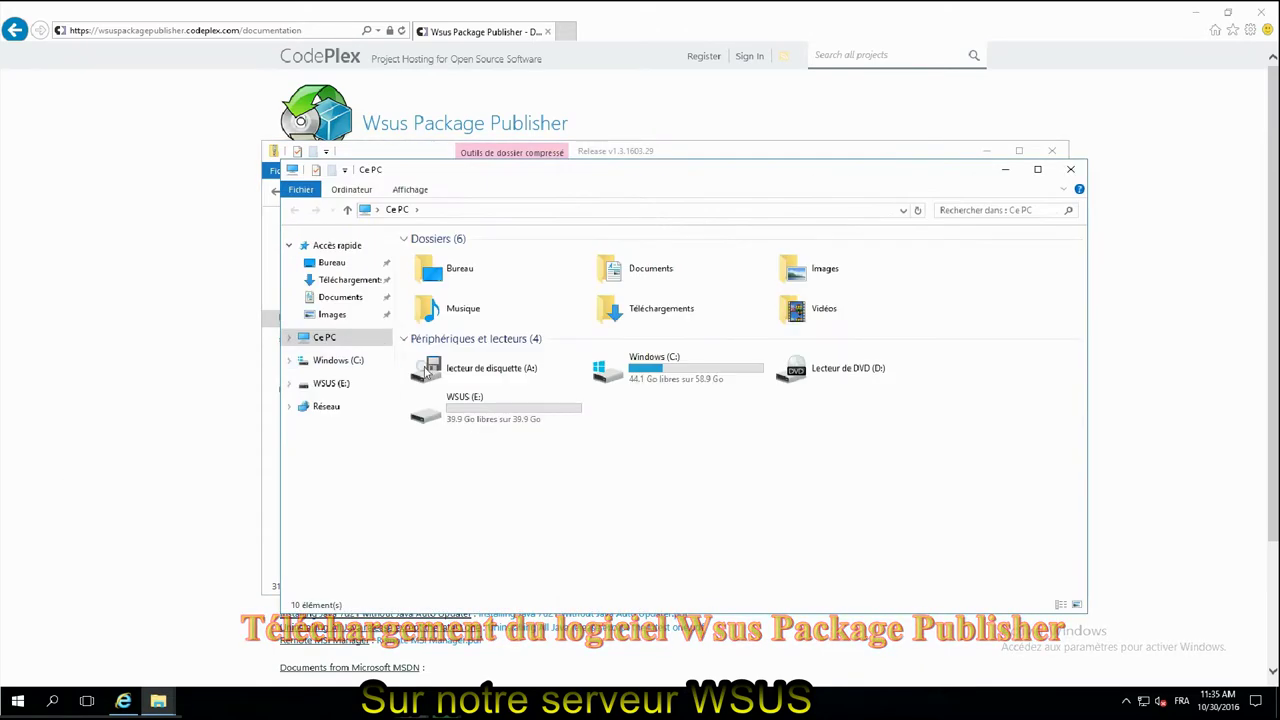
double_click(672, 374)
right_click(466, 410)
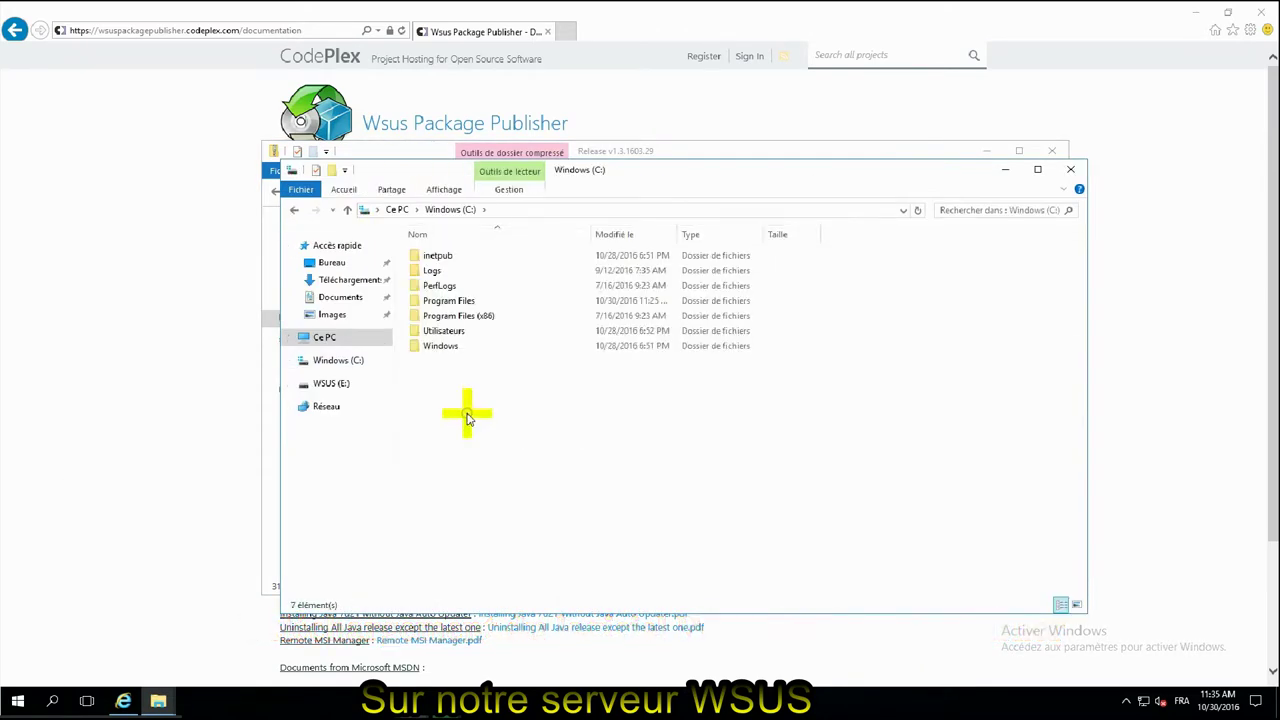
left_click(523, 566)
left_click(680, 566)
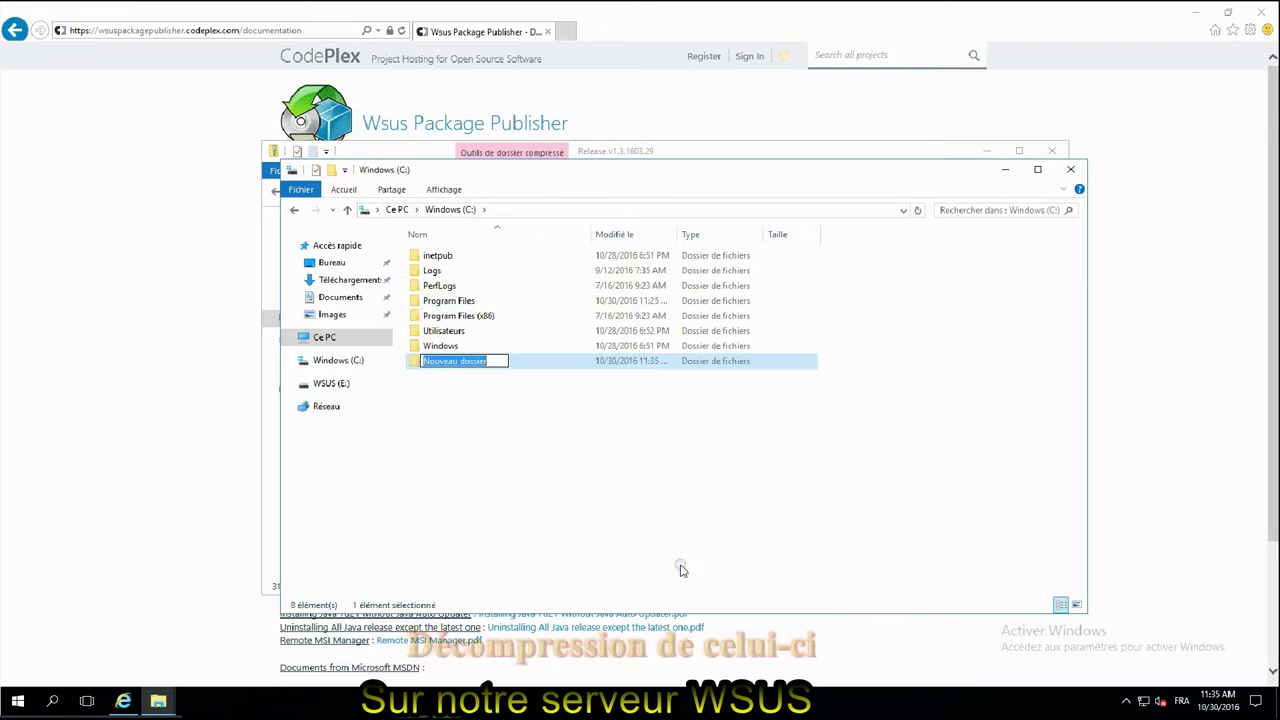
type("WPP")
key("Return")
left_click(680, 567)
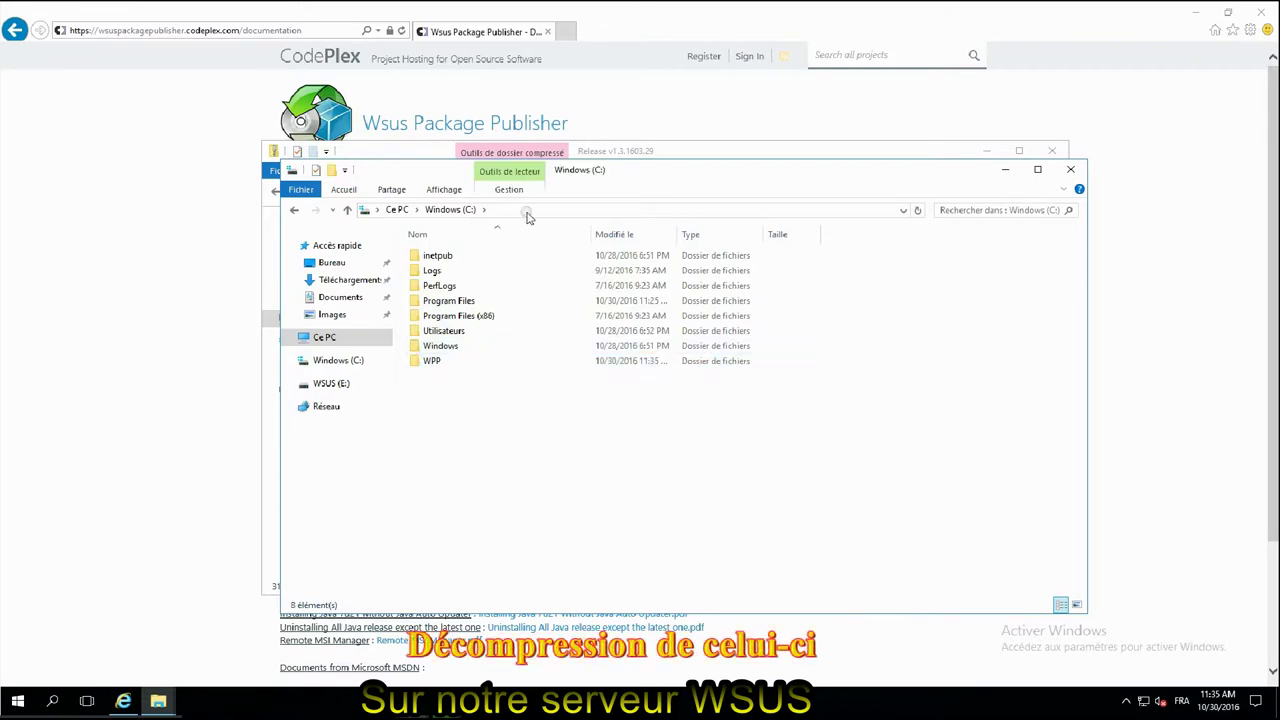
Copy all contents of the Release v1.3.1603.29 archive into the C:\WPP folder, with both windows arranged side by side.
left_click_drag(646, 166, 858, 237)
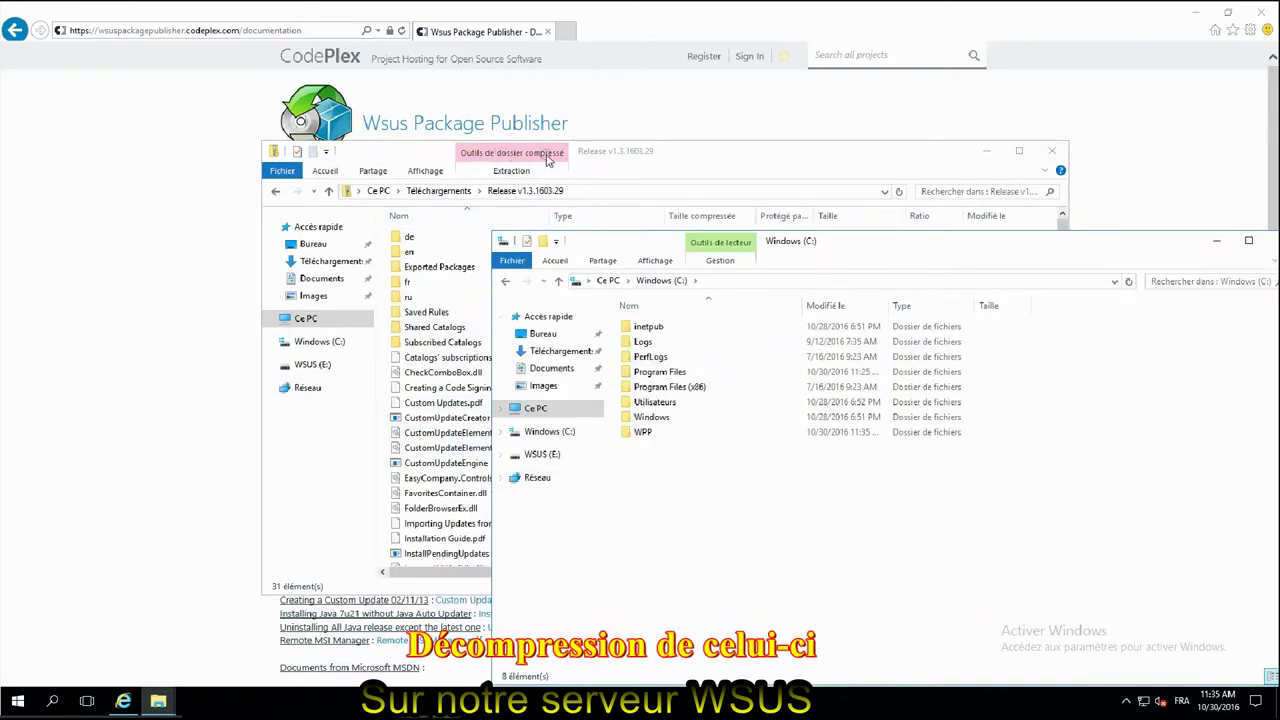
left_click_drag(652, 153, 427, 133)
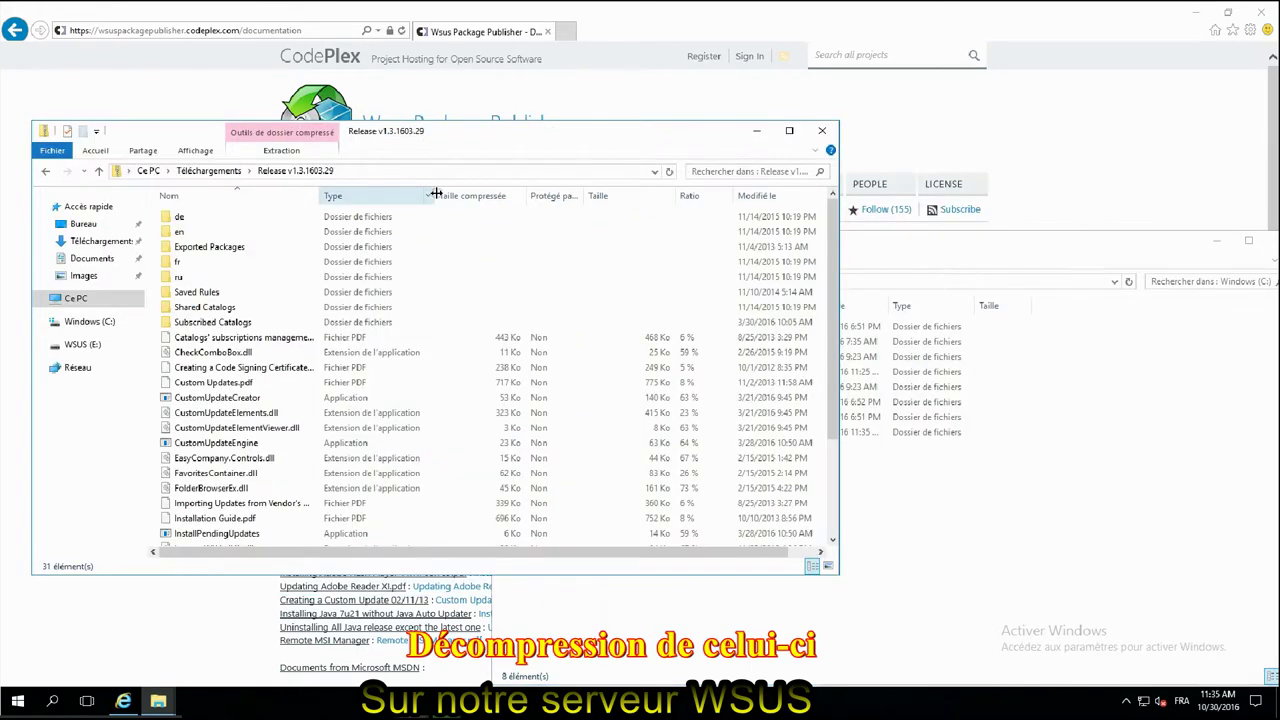
key("ctrl+a")
left_click(929, 431)
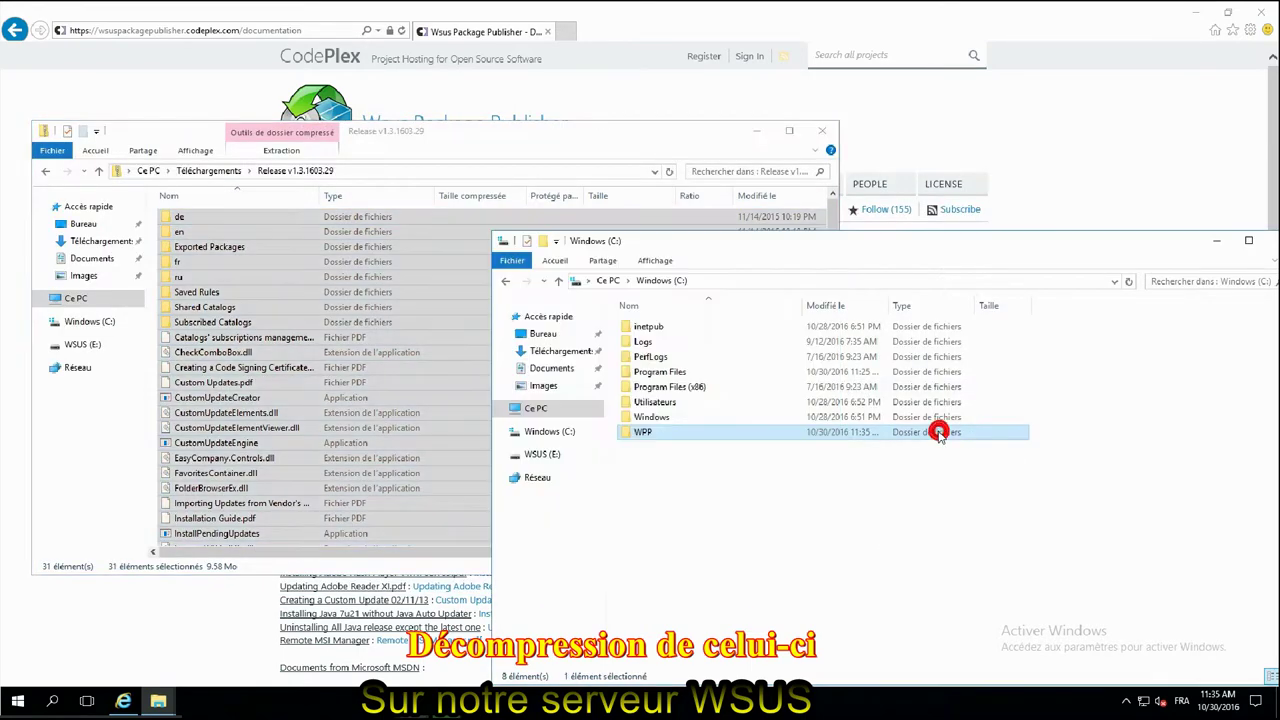
double_click(932, 433)
right_click(835, 445)
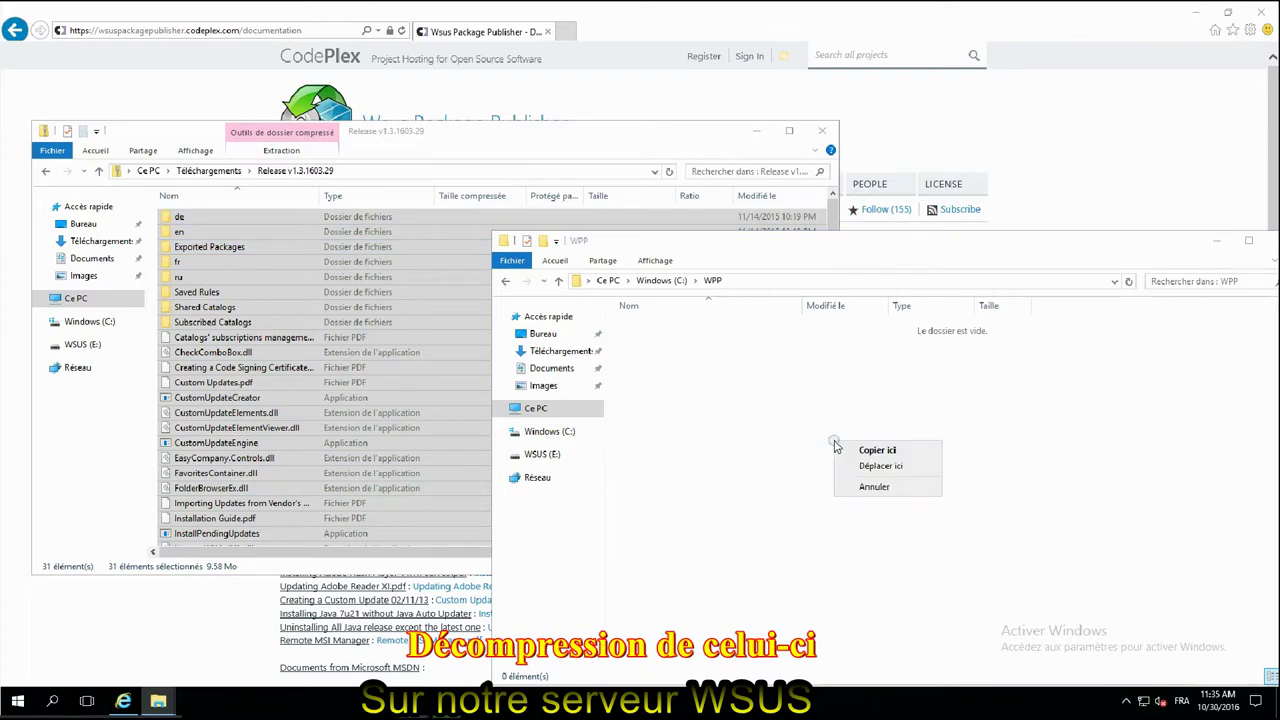
left_click(888, 451)
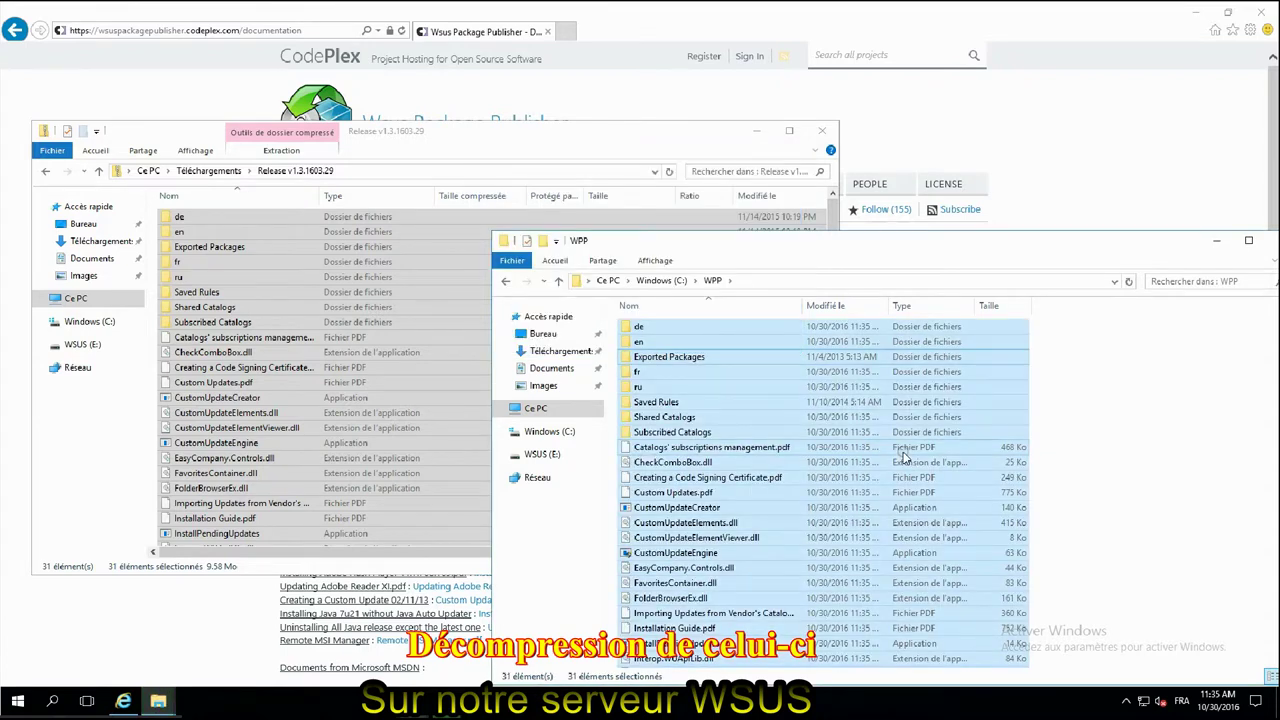
Clear the other windows out of the way and create a desktop shortcut to the Wsus Package Publisher application in C:\WPP.
left_click(1196, 15)
left_click(757, 131)
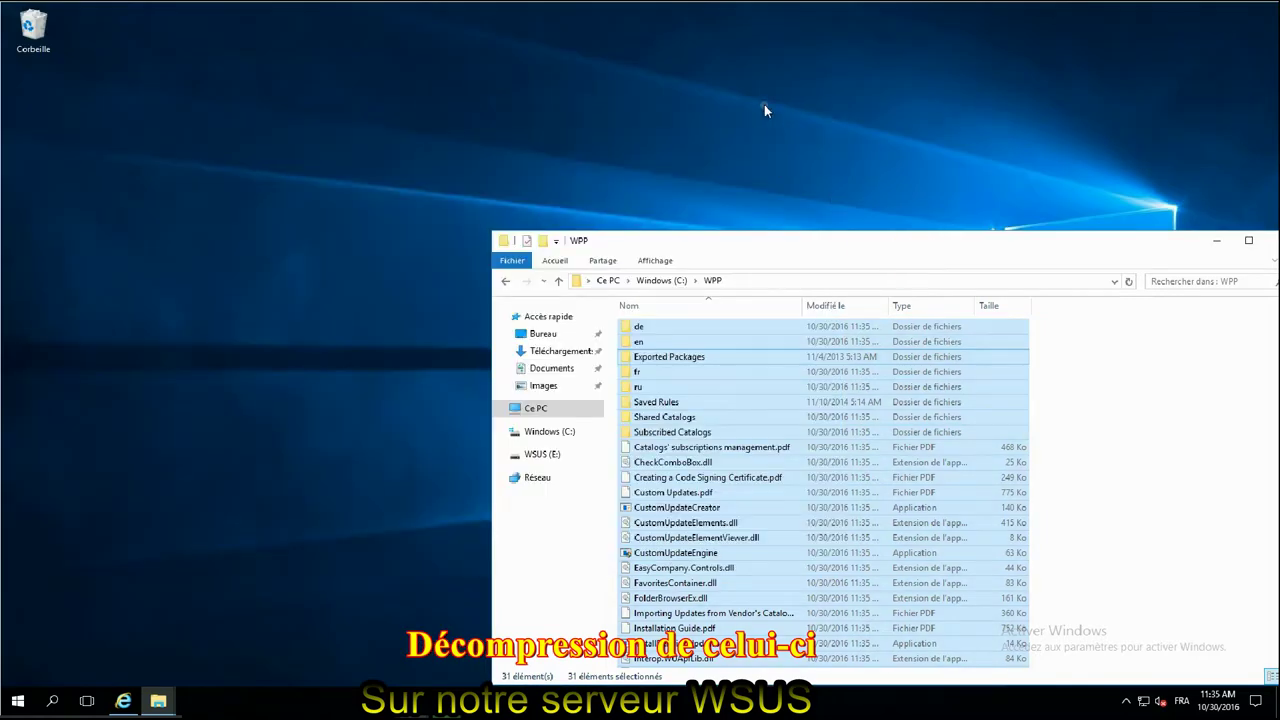
left_click_drag(902, 241, 762, 120)
scroll(1030, 356, "down", 3)
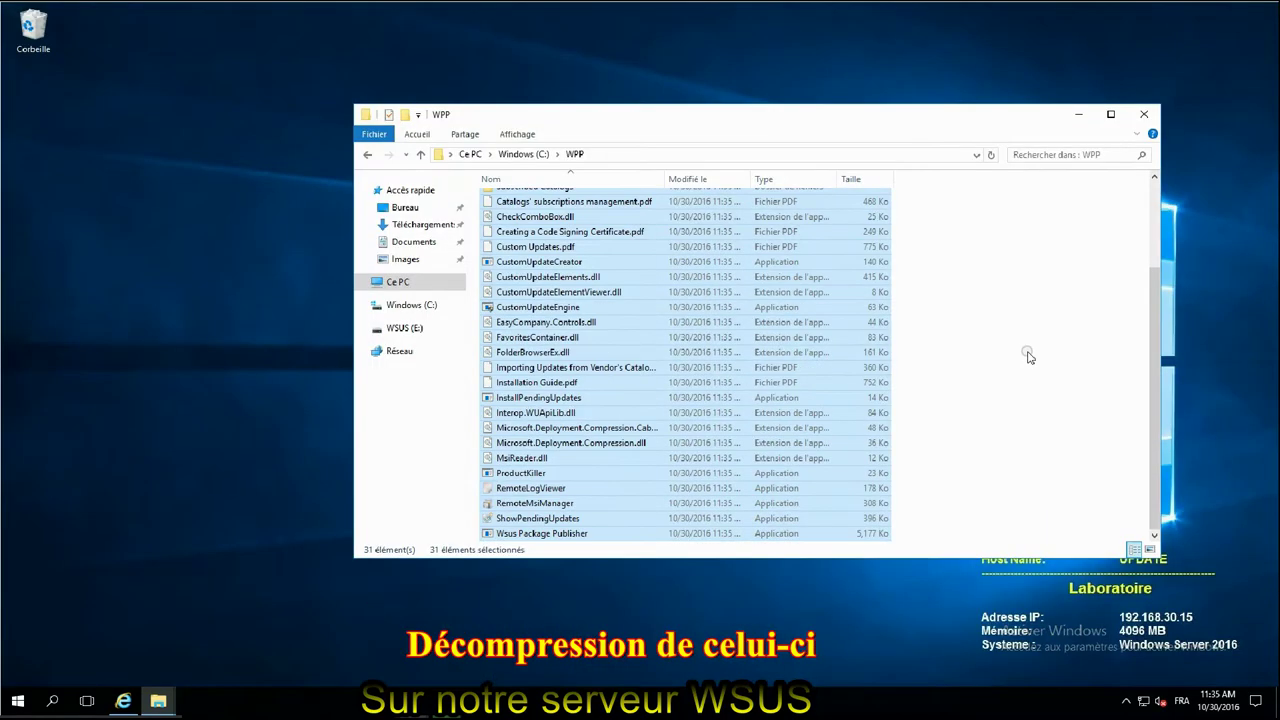
left_click(528, 533)
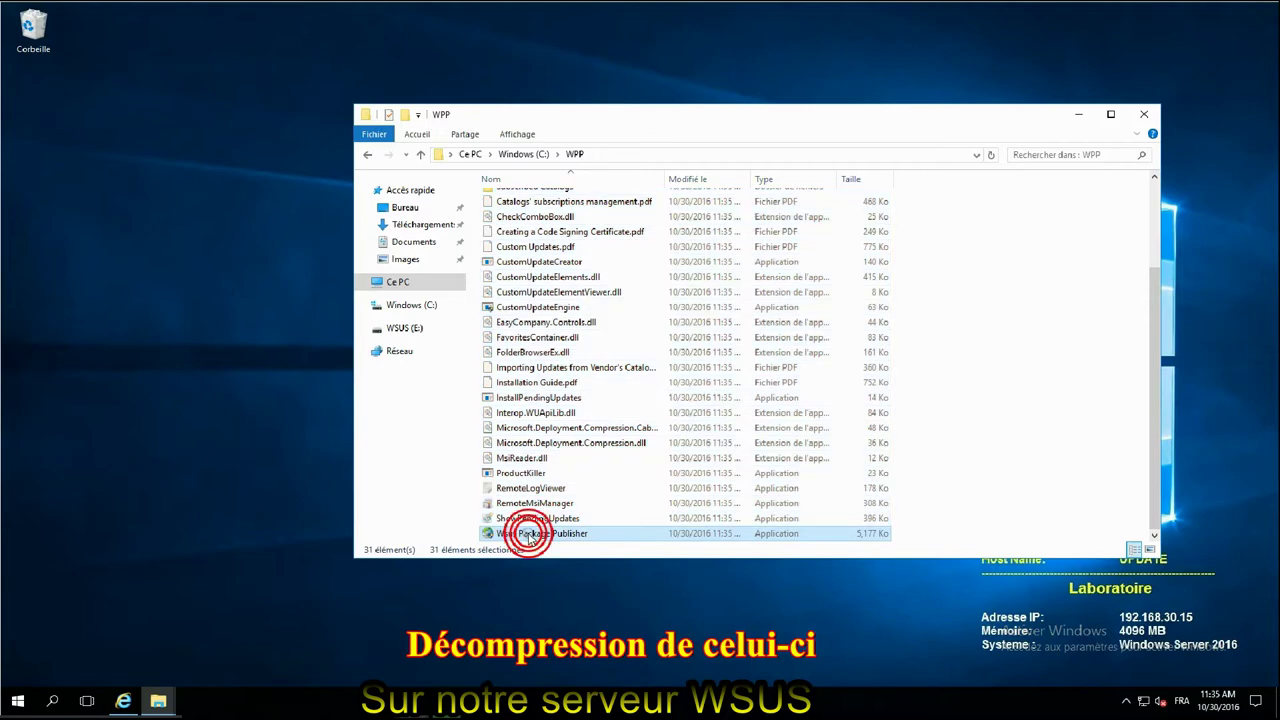
left_click_drag(528, 533, 231, 446)
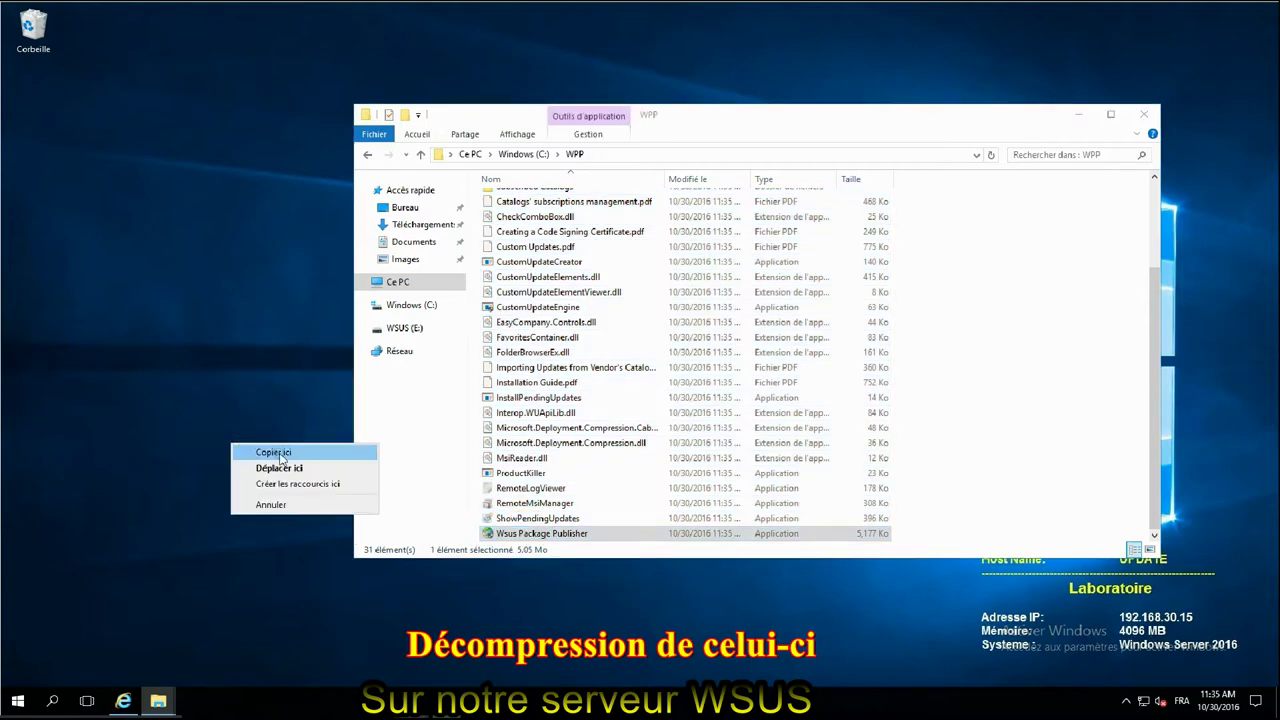
left_click(290, 484)
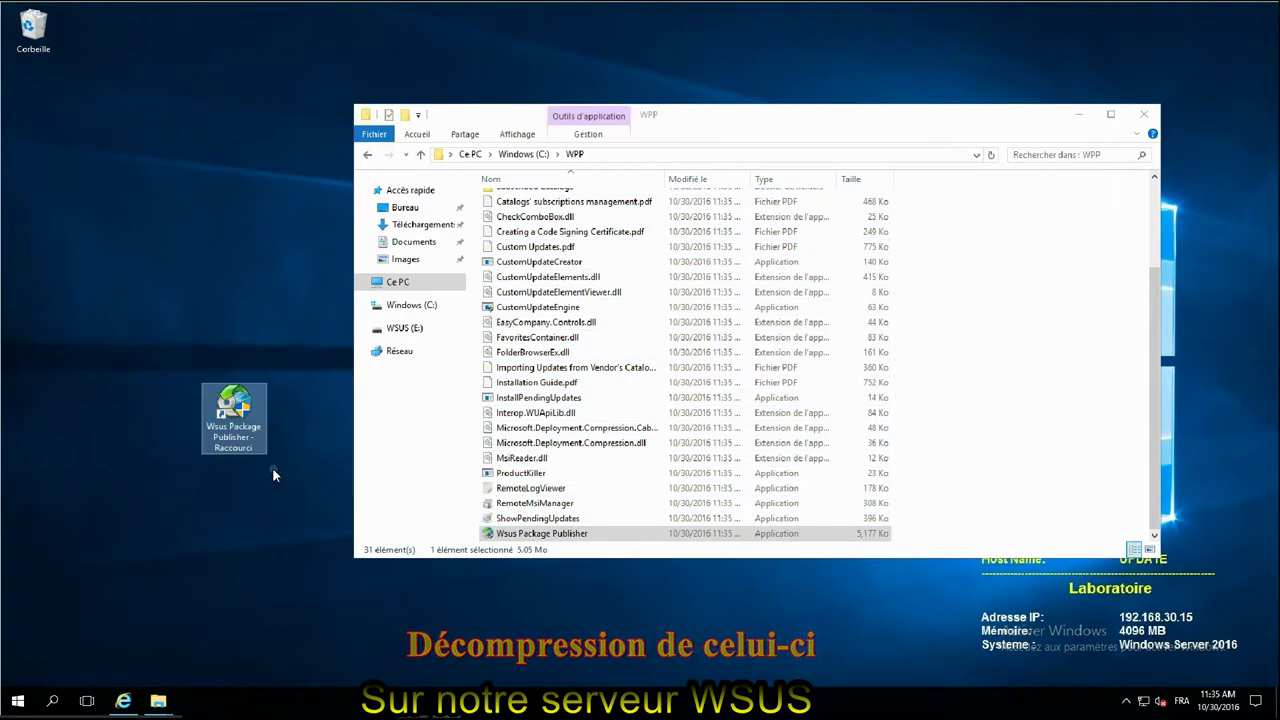
Launch Wsus Package Publisher from its desktop shortcut, authorize it, close the WPP folder, acknowledge the server notice and maximize the application.
double_click(235, 420)
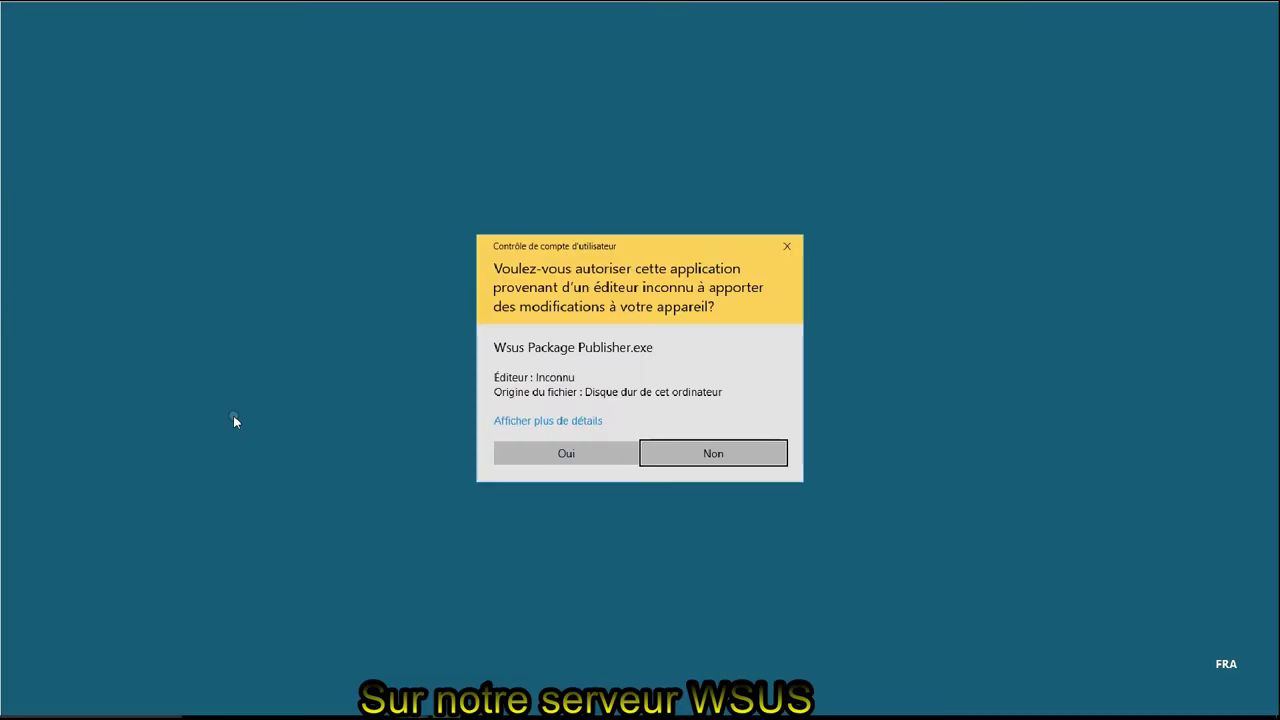
left_click(540, 453)
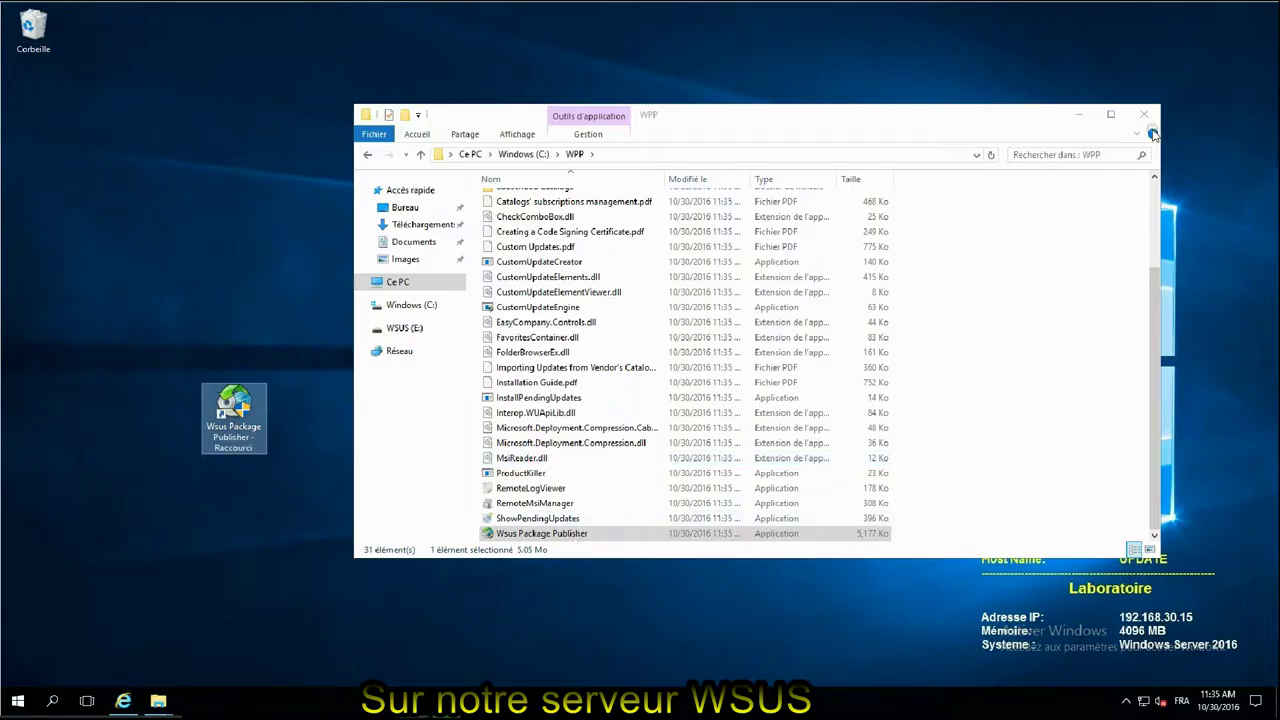
left_click(1144, 114)
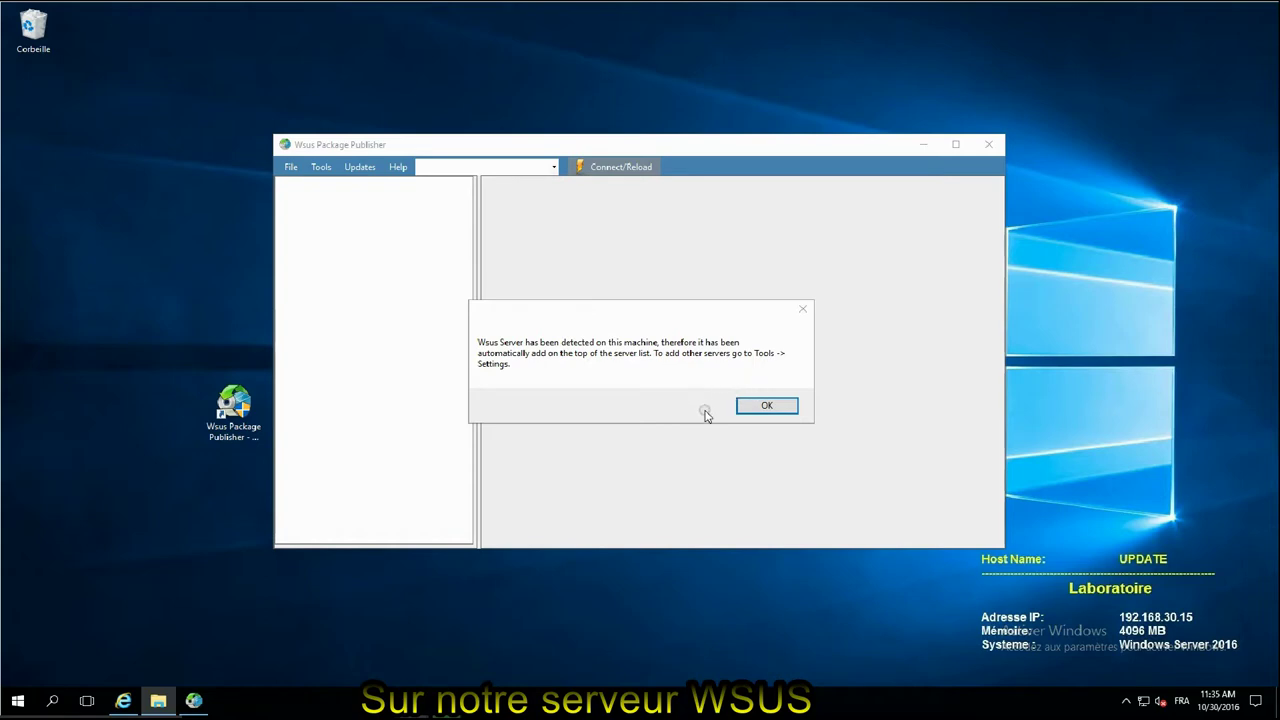
left_click(767, 406)
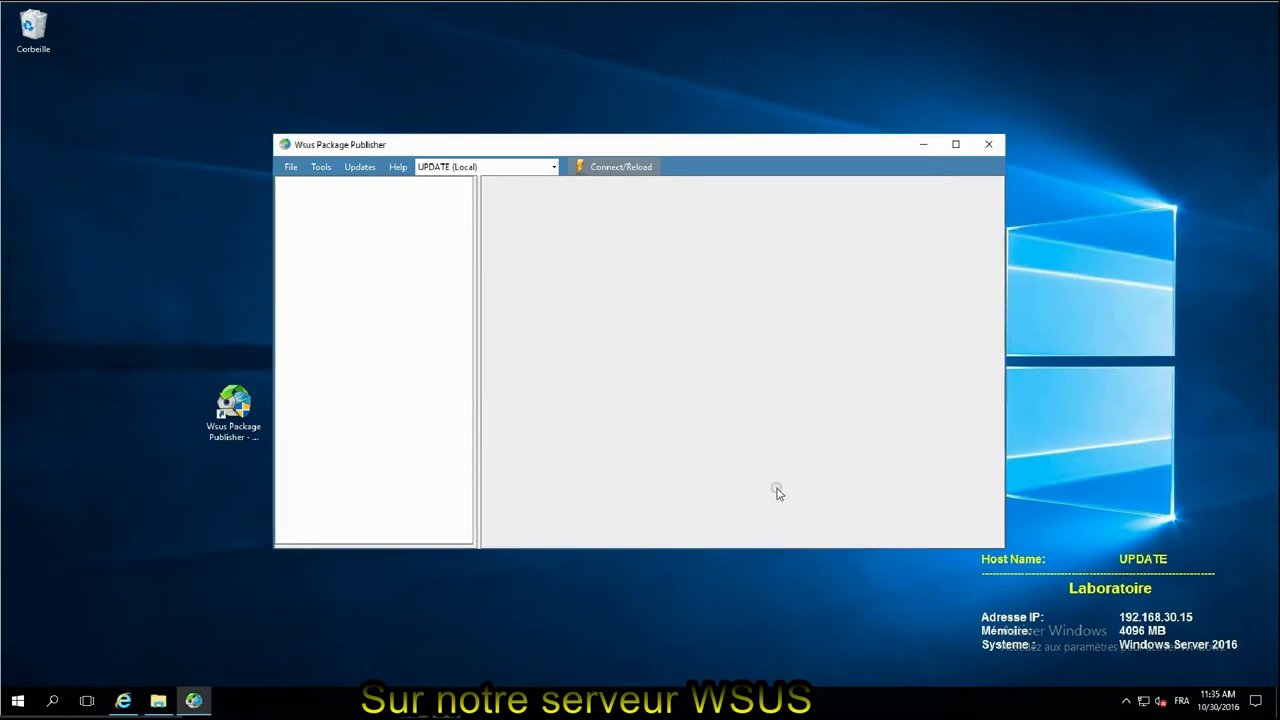
left_click(956, 146)
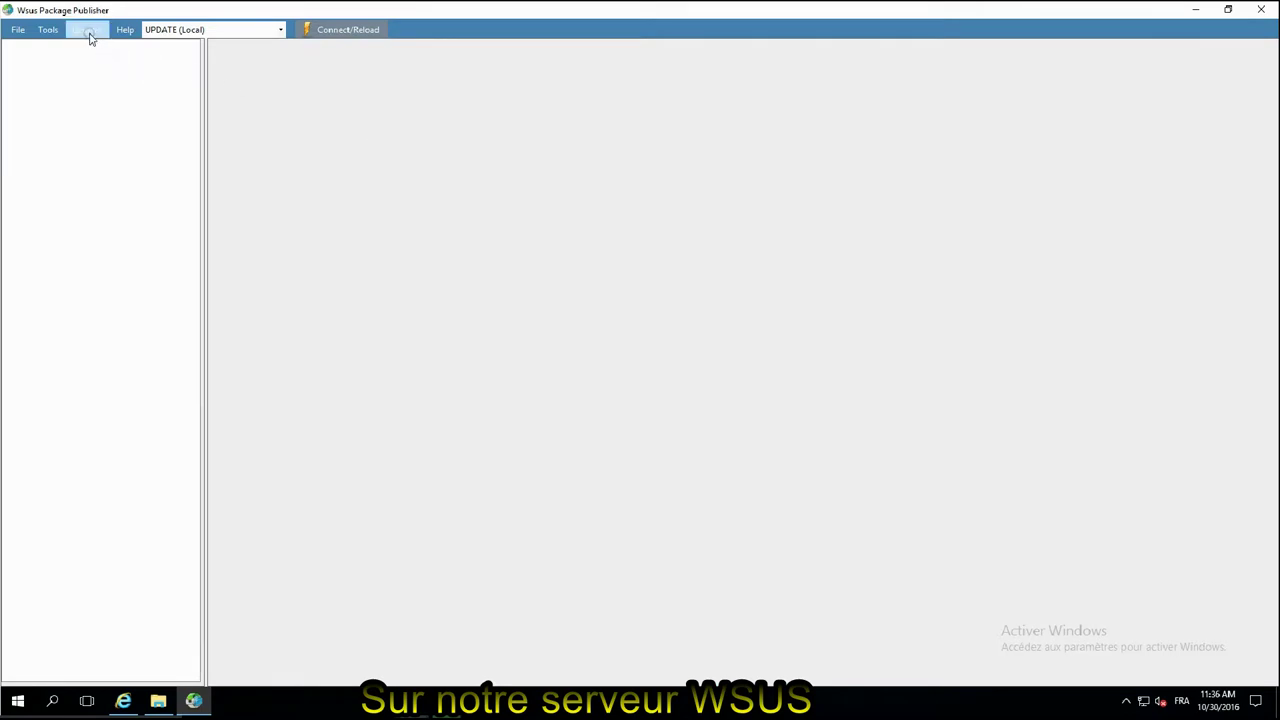
Switch the application language to French, restart the application and maximize its window.
left_click(47, 33)
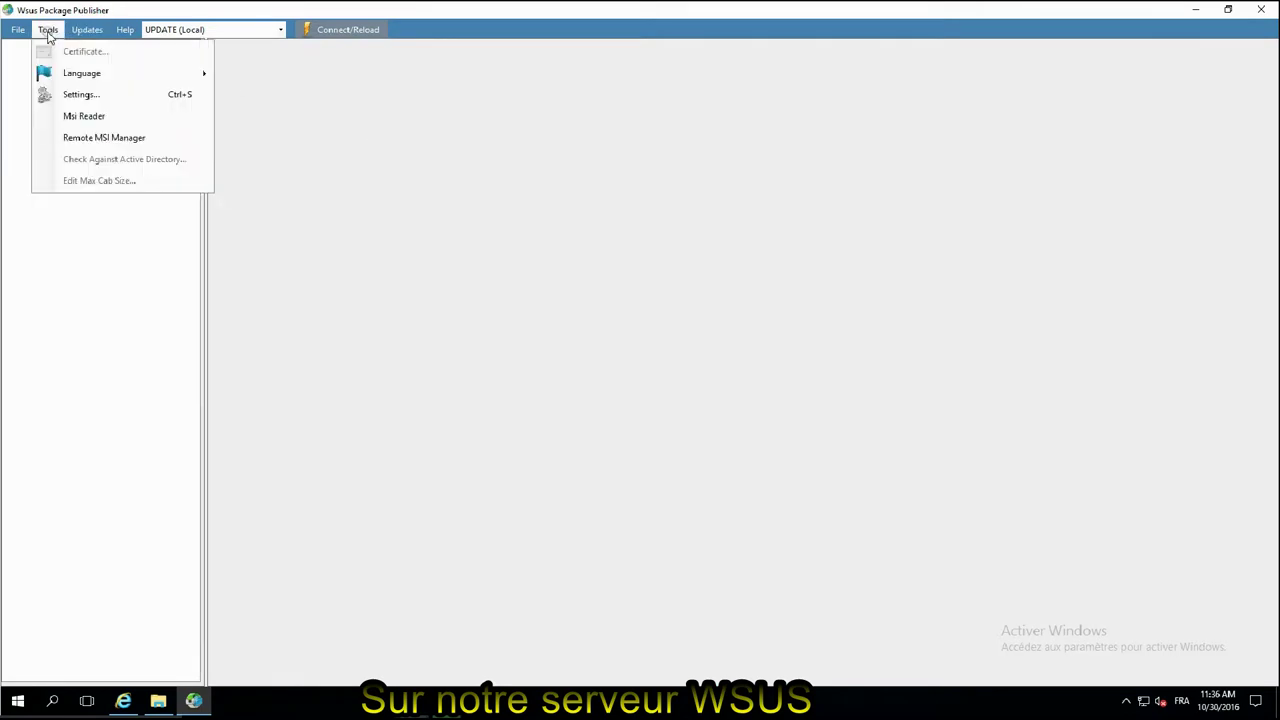
left_click(96, 75)
left_click(268, 75)
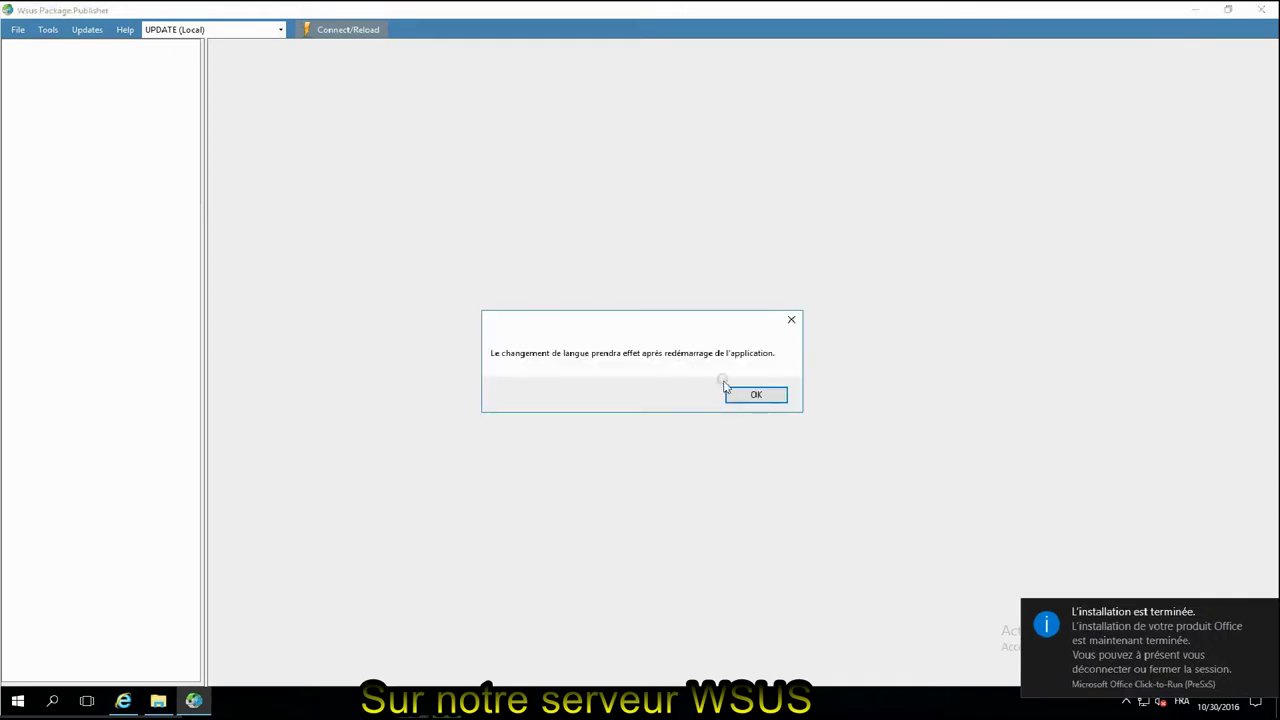
left_click(756, 397)
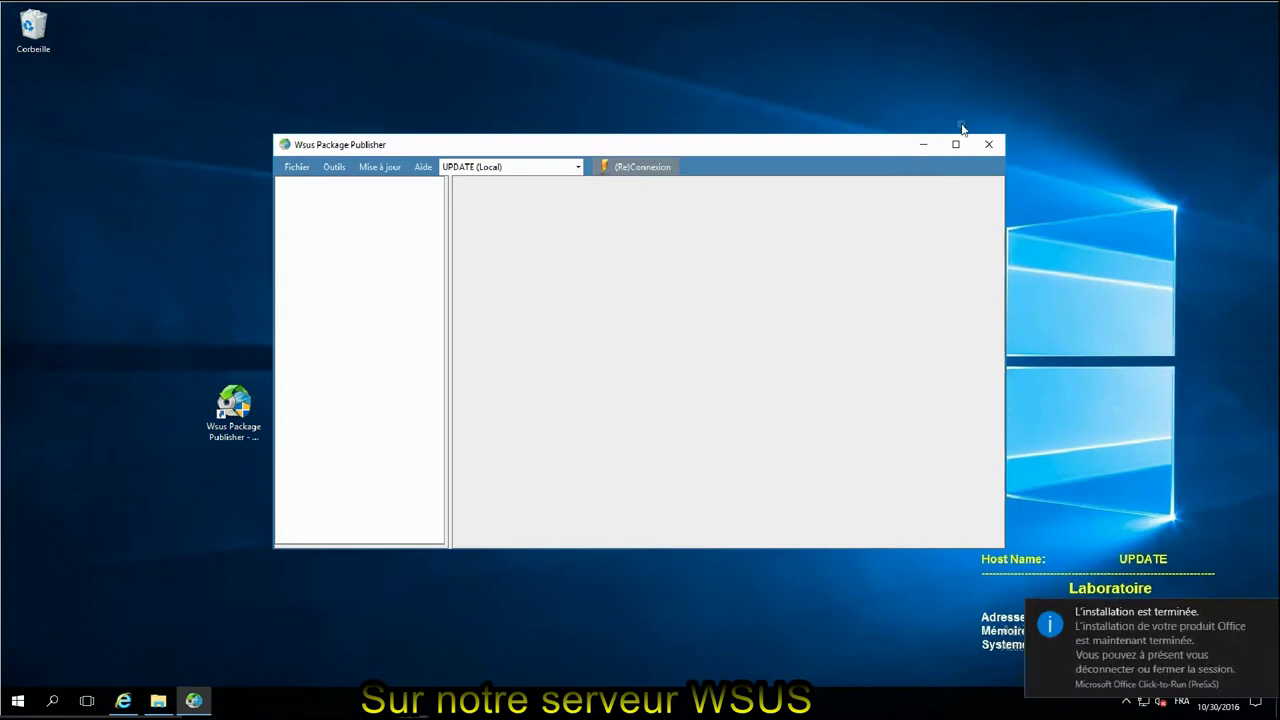
left_click(955, 144)
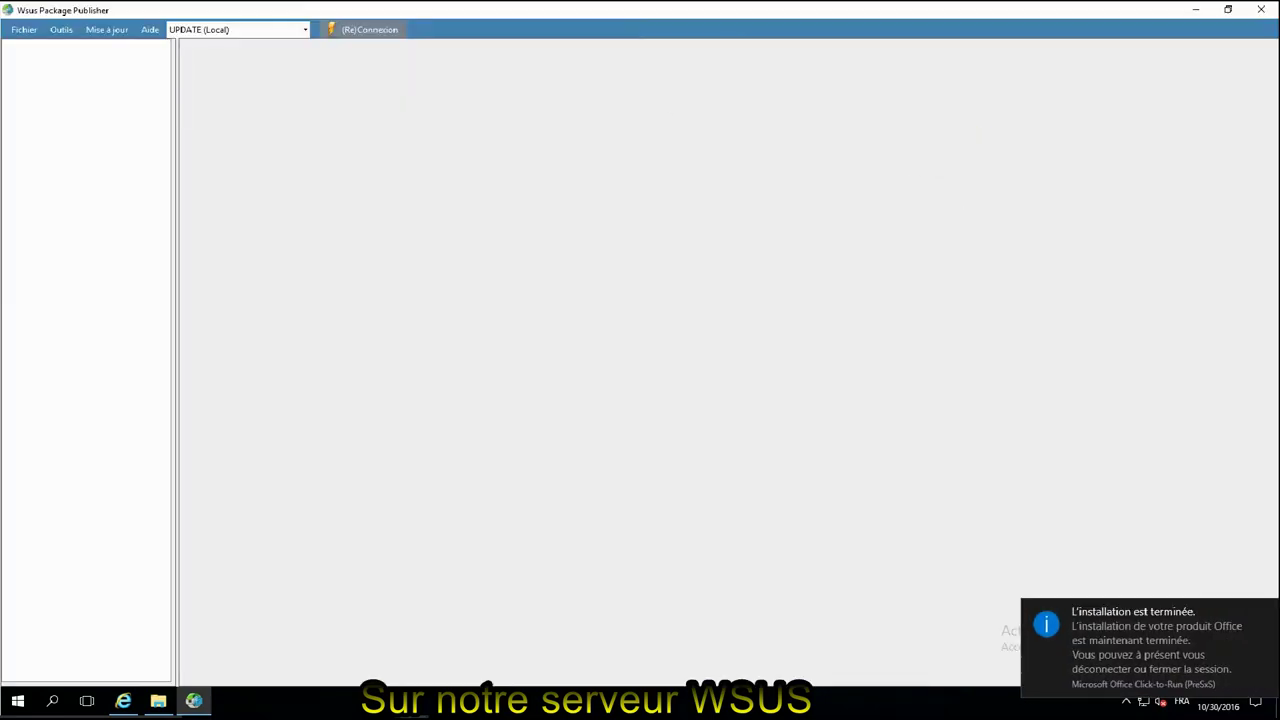
Connect to the UPDATE (Local) WSUS server and dismiss the missing certificate warning.
left_click(369, 29)
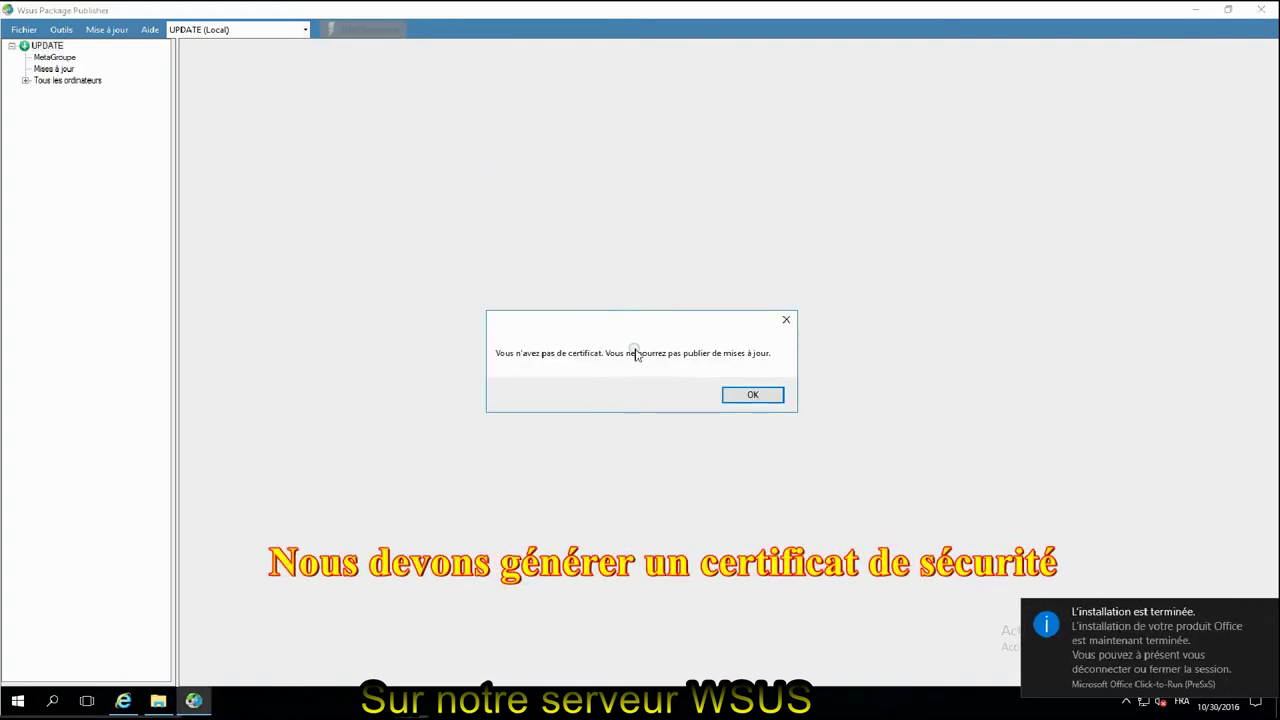
left_click(736, 397)
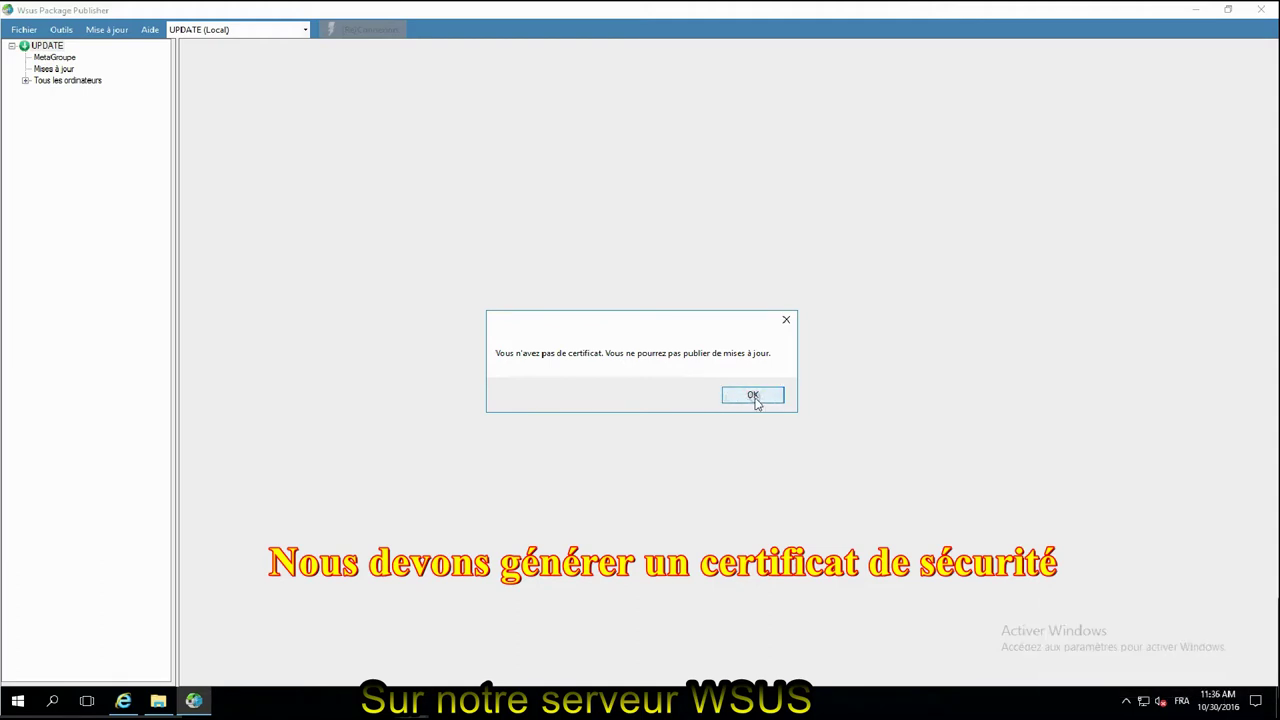
left_click(755, 398)
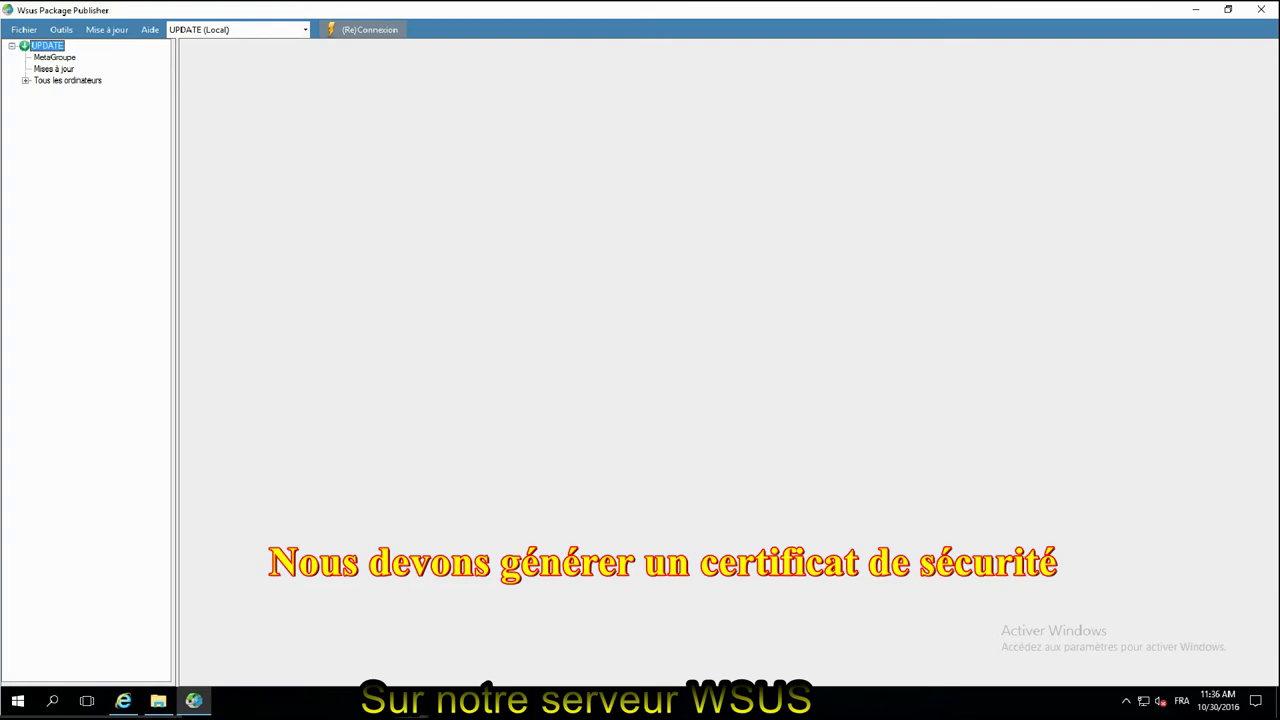
Generate a self-signed certificate for the WSUS server and acknowledge the confirmation messages.
left_click(61, 29)
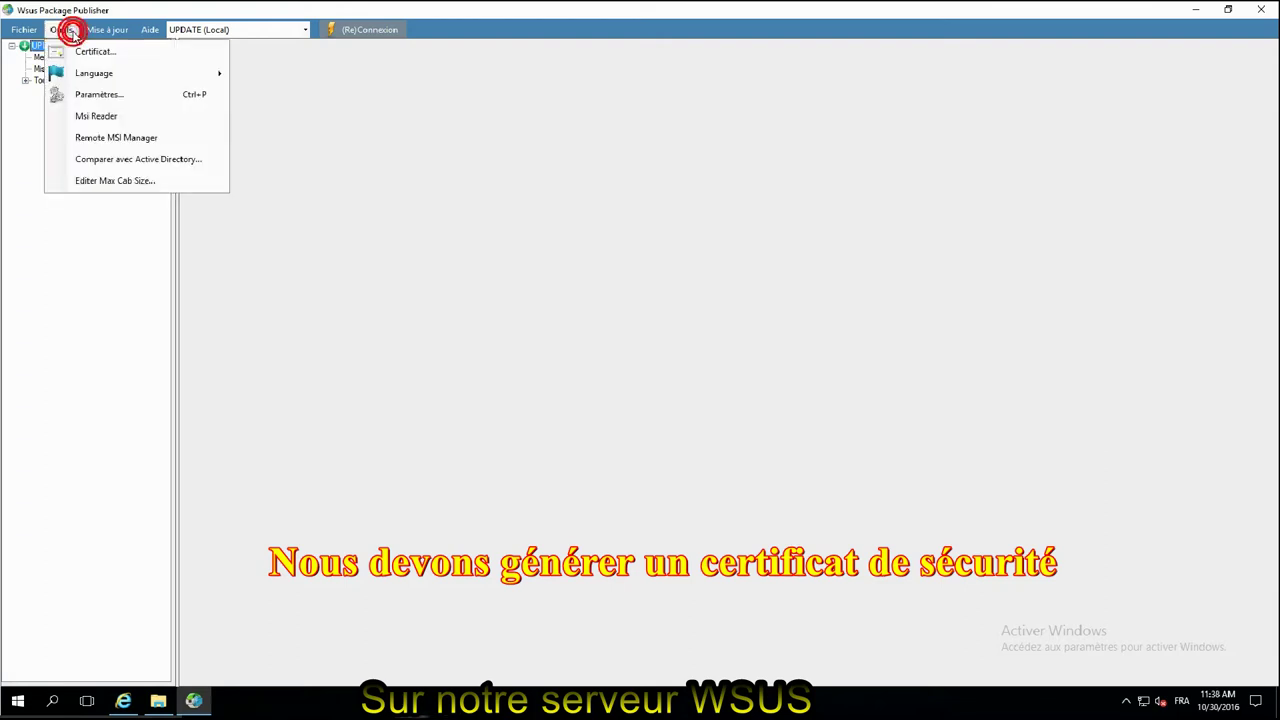
left_click(94, 49)
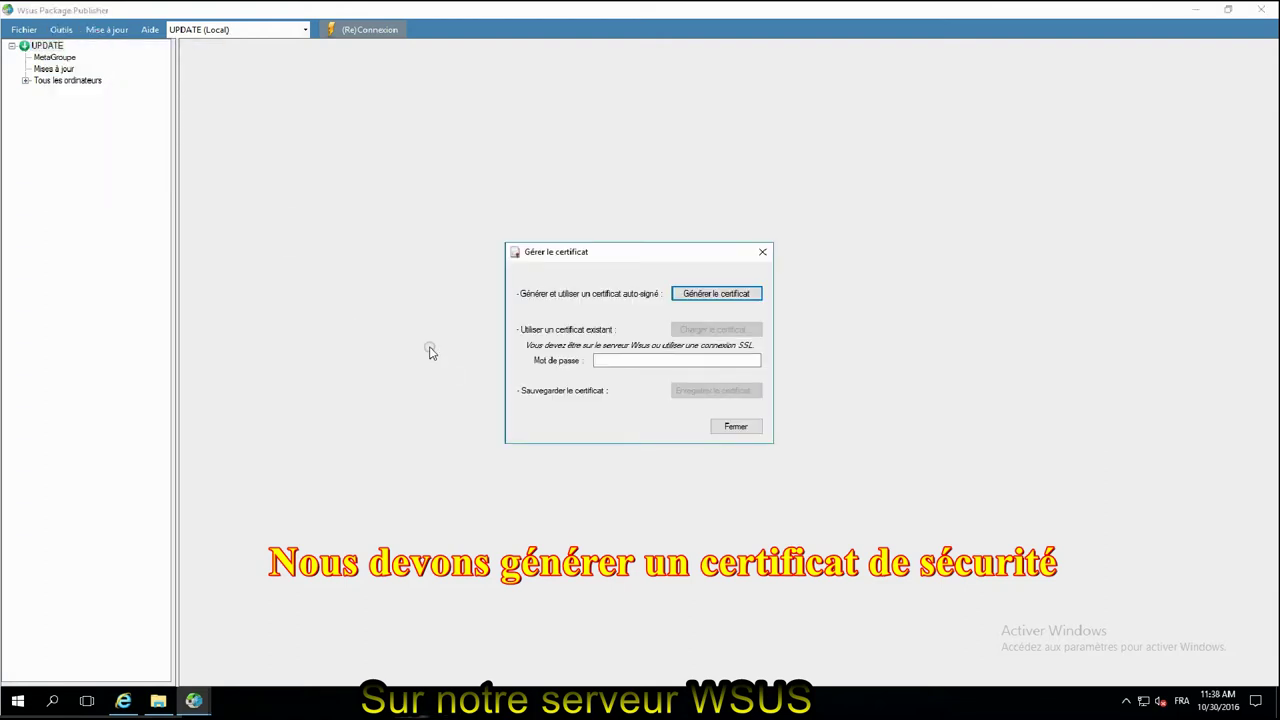
left_click(724, 293)
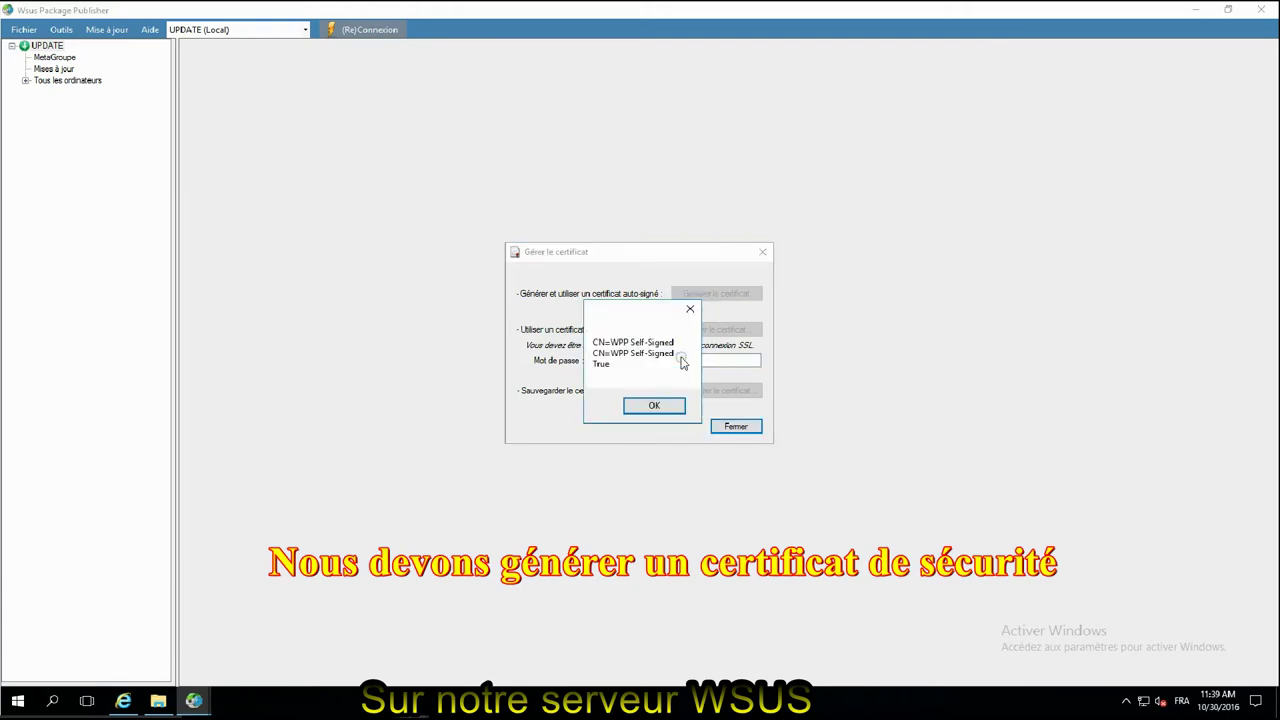
left_click(655, 406)
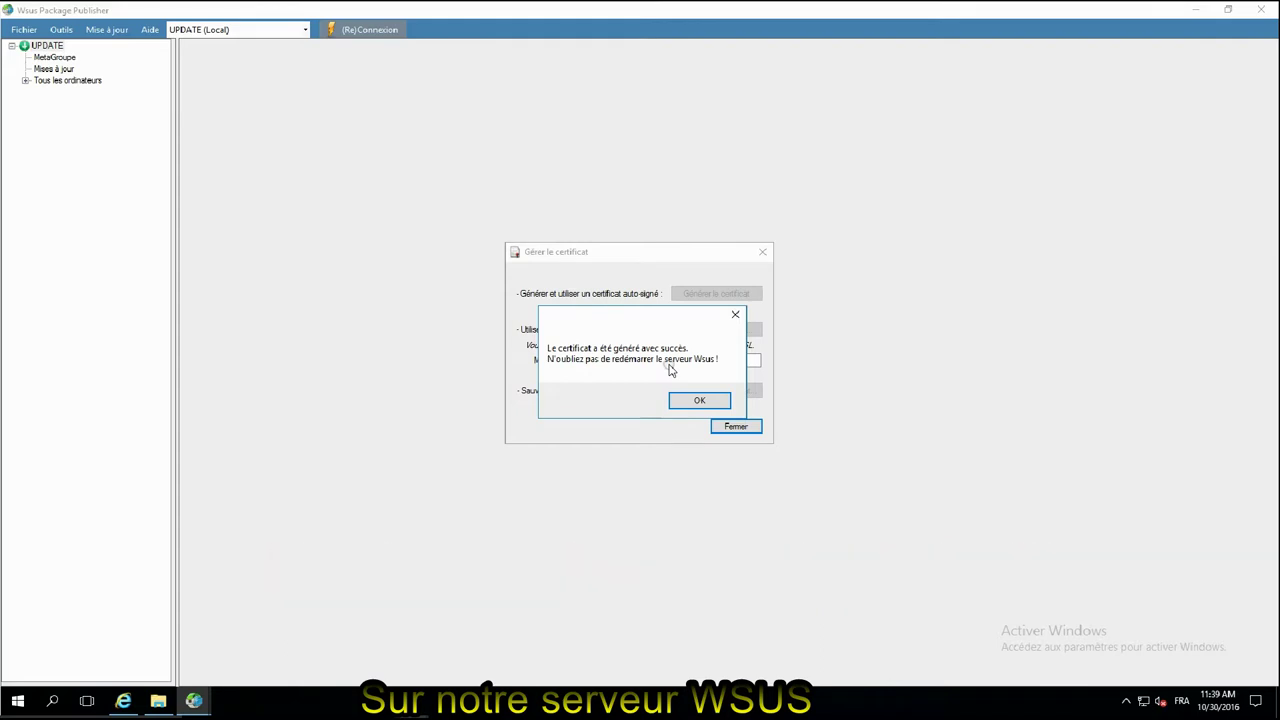
left_click(690, 402)
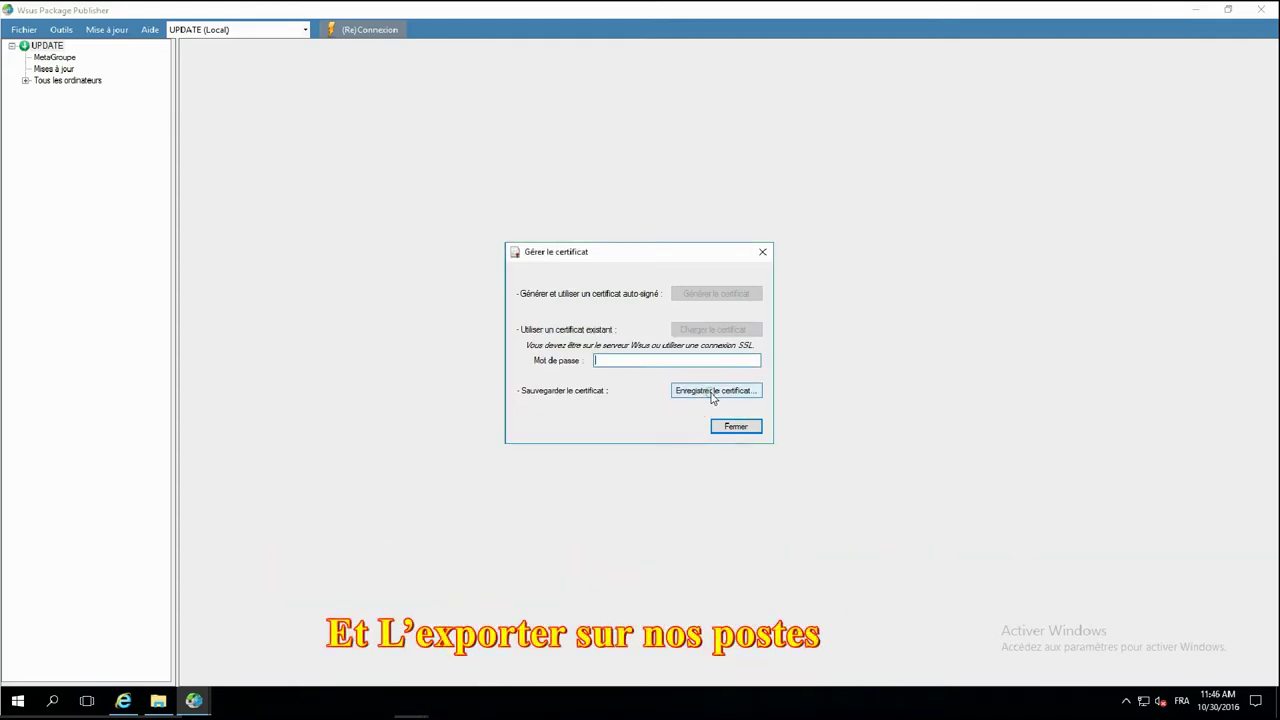
Save the generated certificate as a cer file named WPP in the Documents folder.
left_click(713, 392)
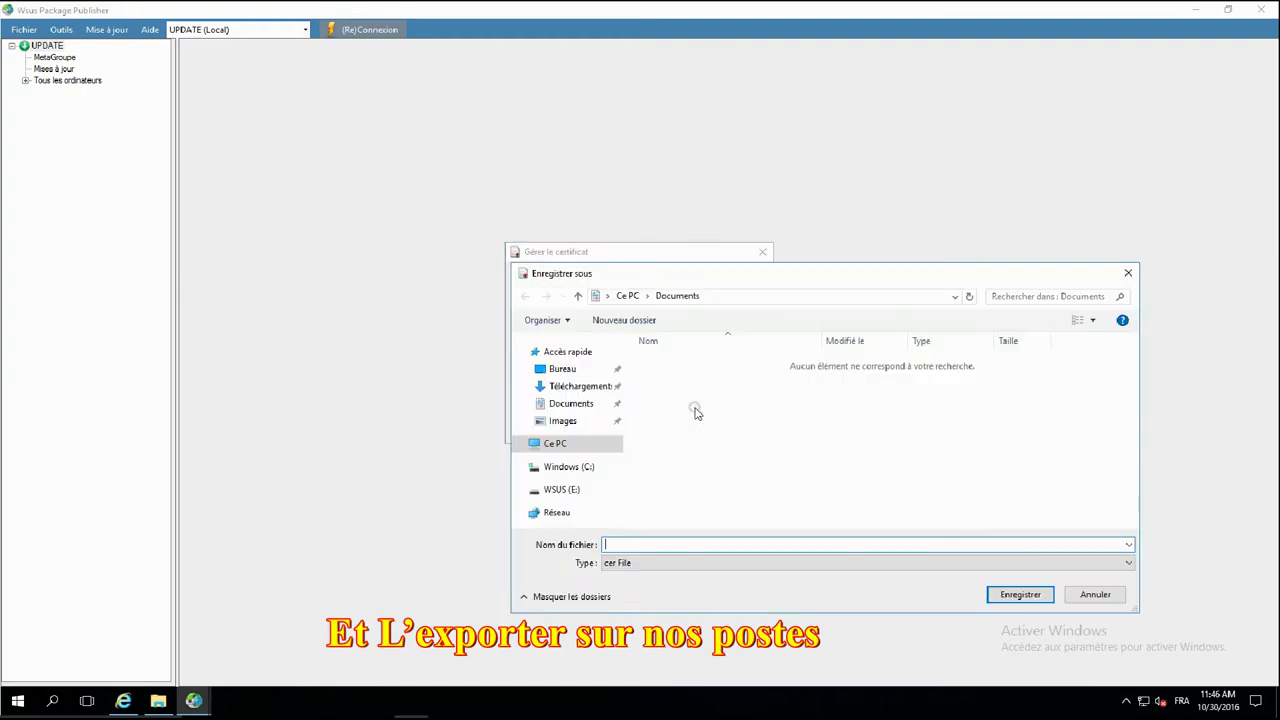
left_click(634, 544)
type("WPP")
left_click(1017, 596)
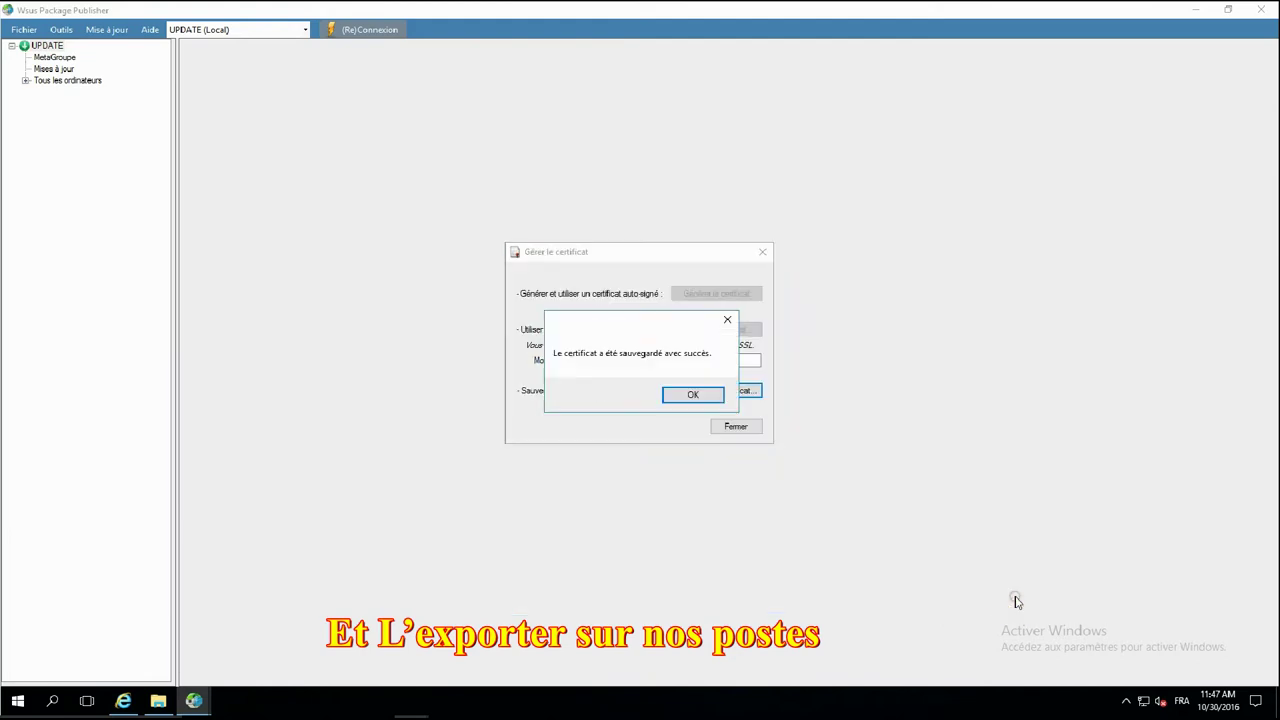
Acknowledge the certificate save confirmation and open Group Policy Management from the administrative tools on the domain controller.
left_click(707, 393)
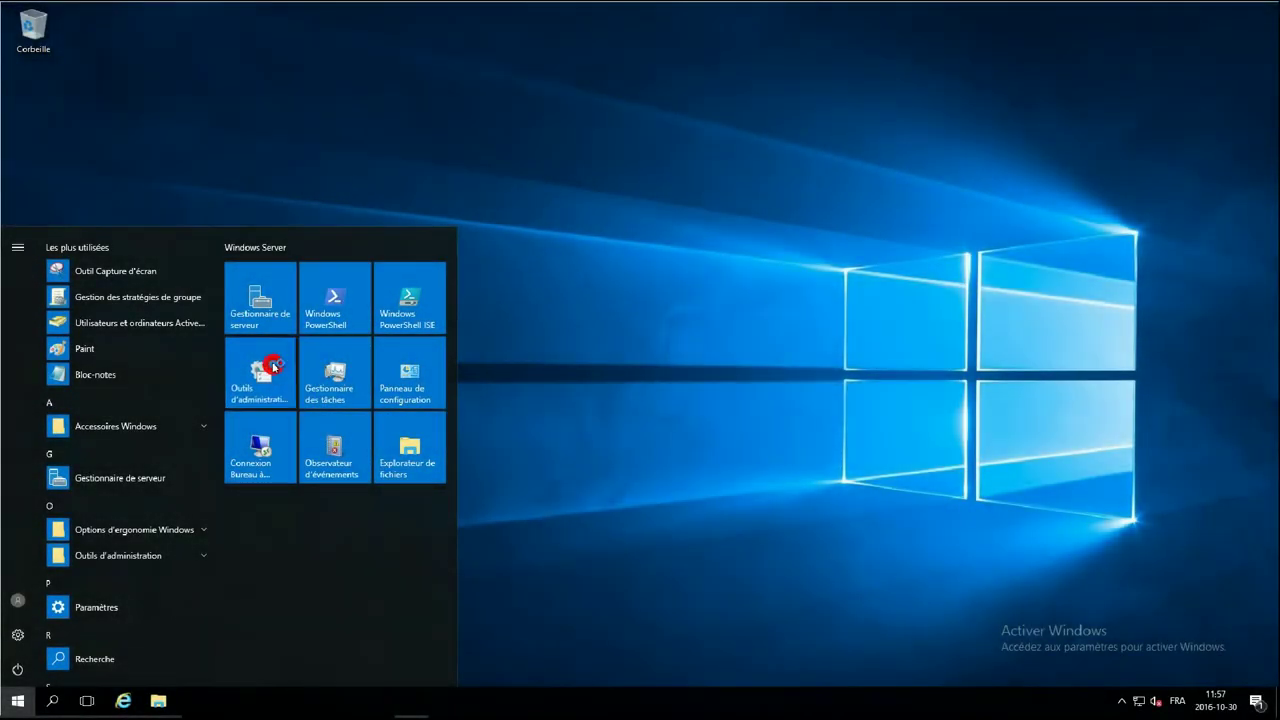
left_click(262, 370)
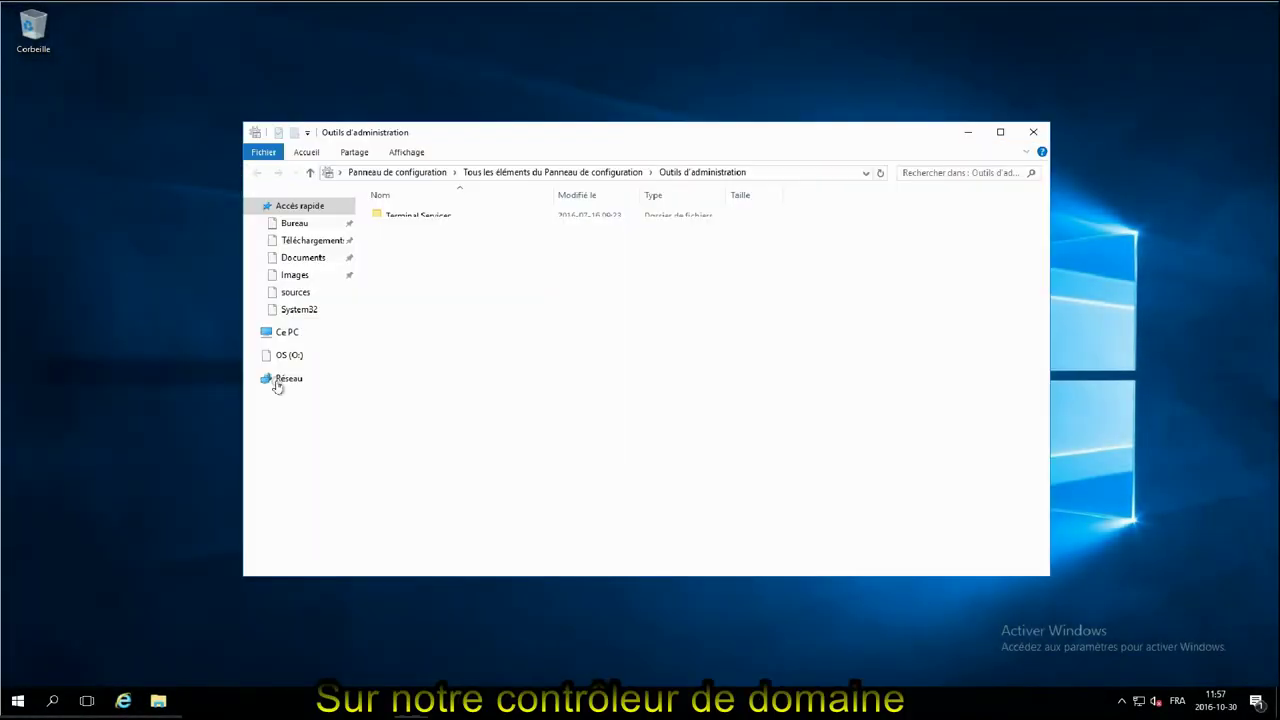
double_click(437, 382)
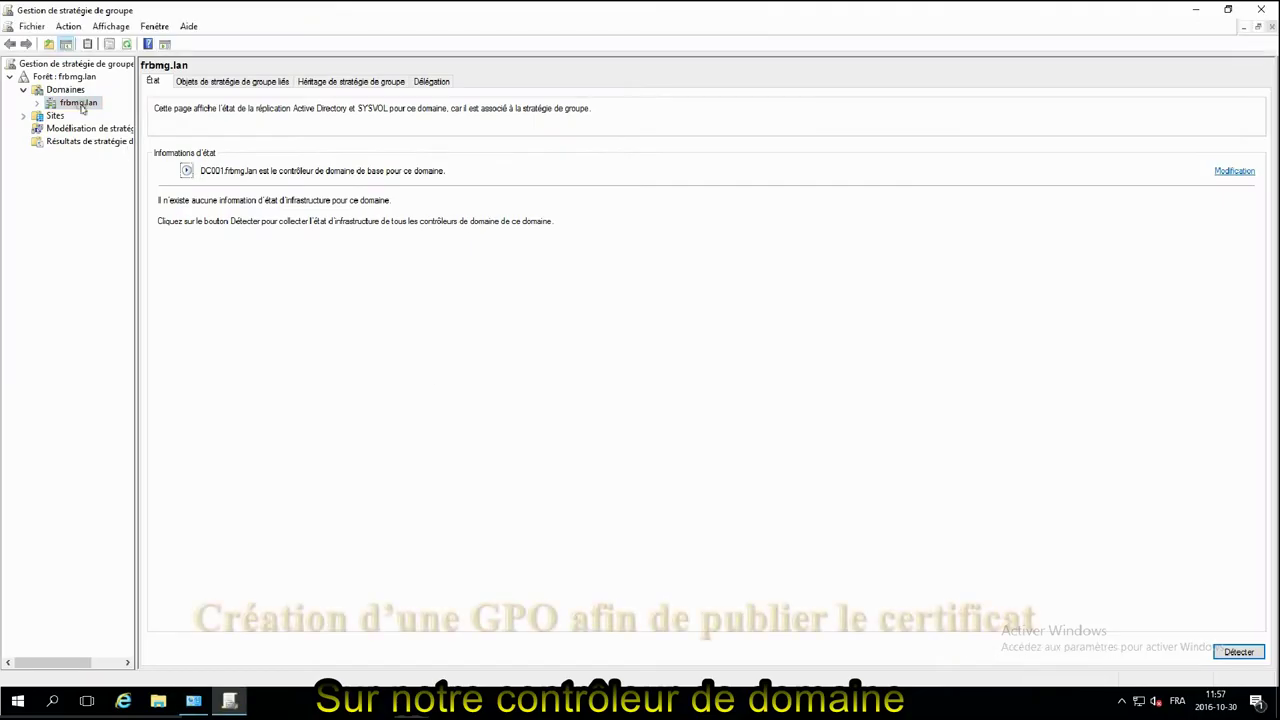
Create a GPO named WPP-Certificat linked to the frbmg.lan domain.
right_click(80, 105)
double_click(80, 105)
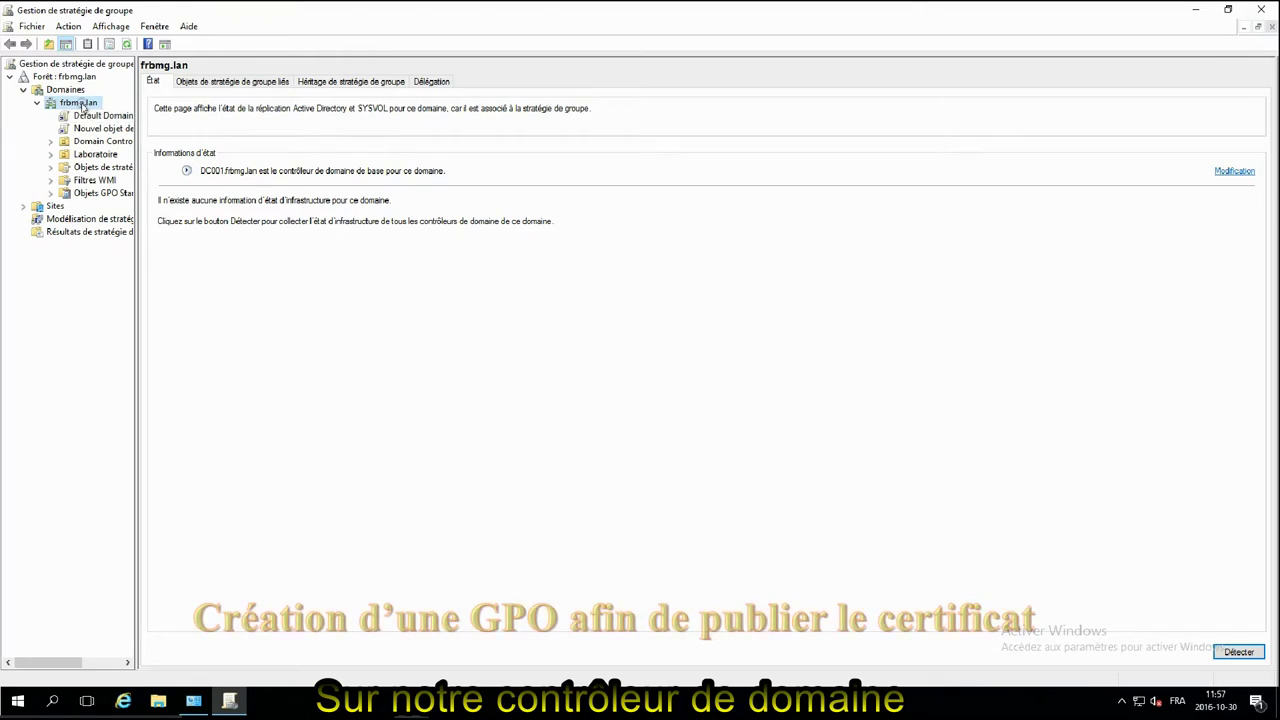
right_click(83, 106)
left_click(193, 116)
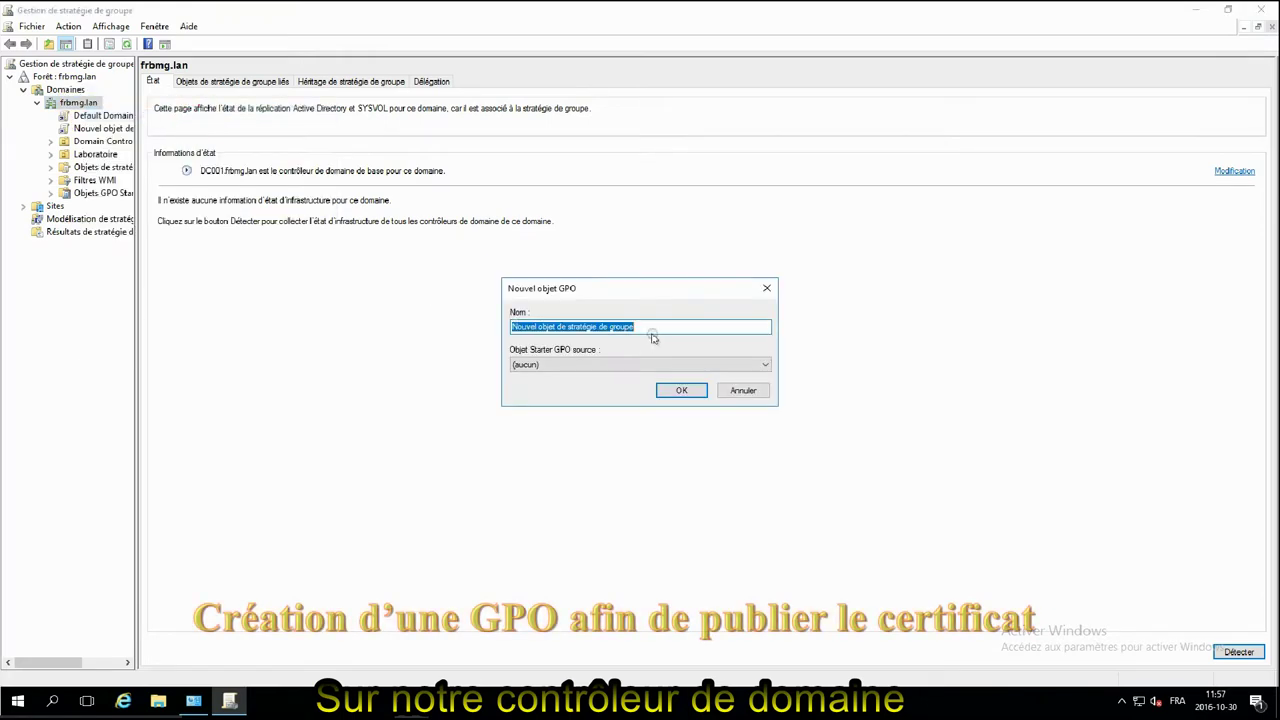
type("WPP")
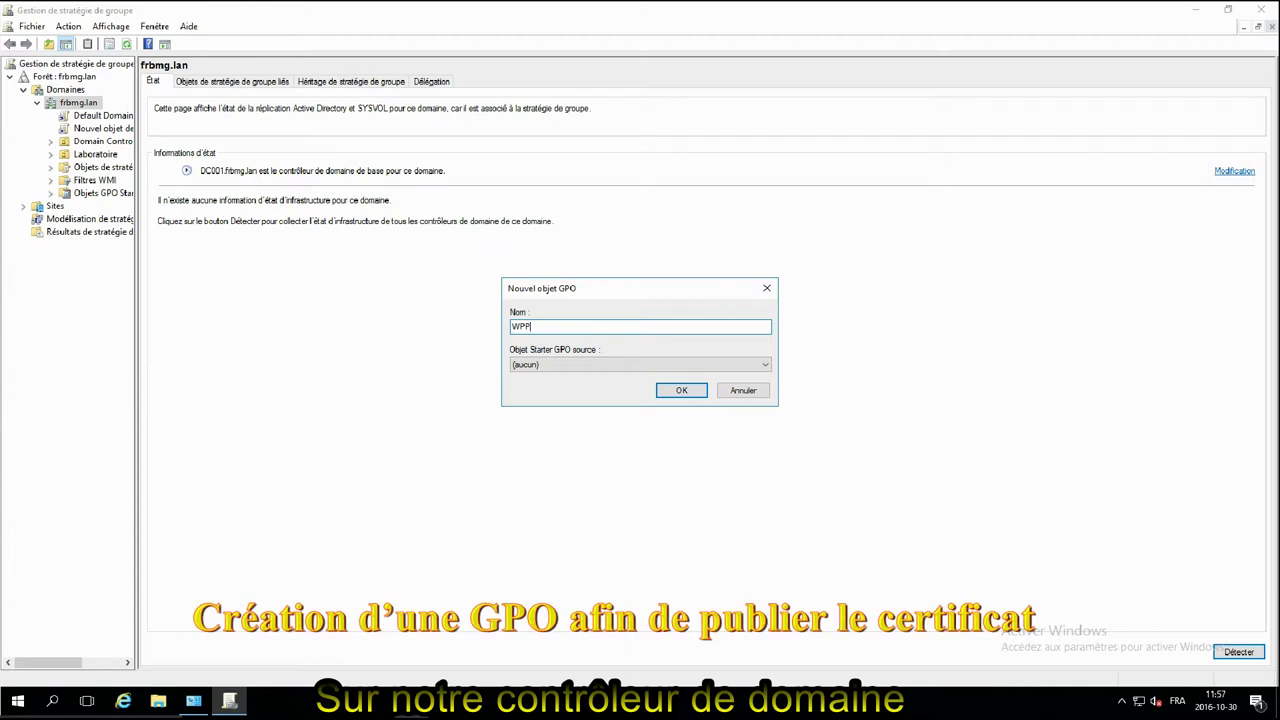
type("-Certificat")
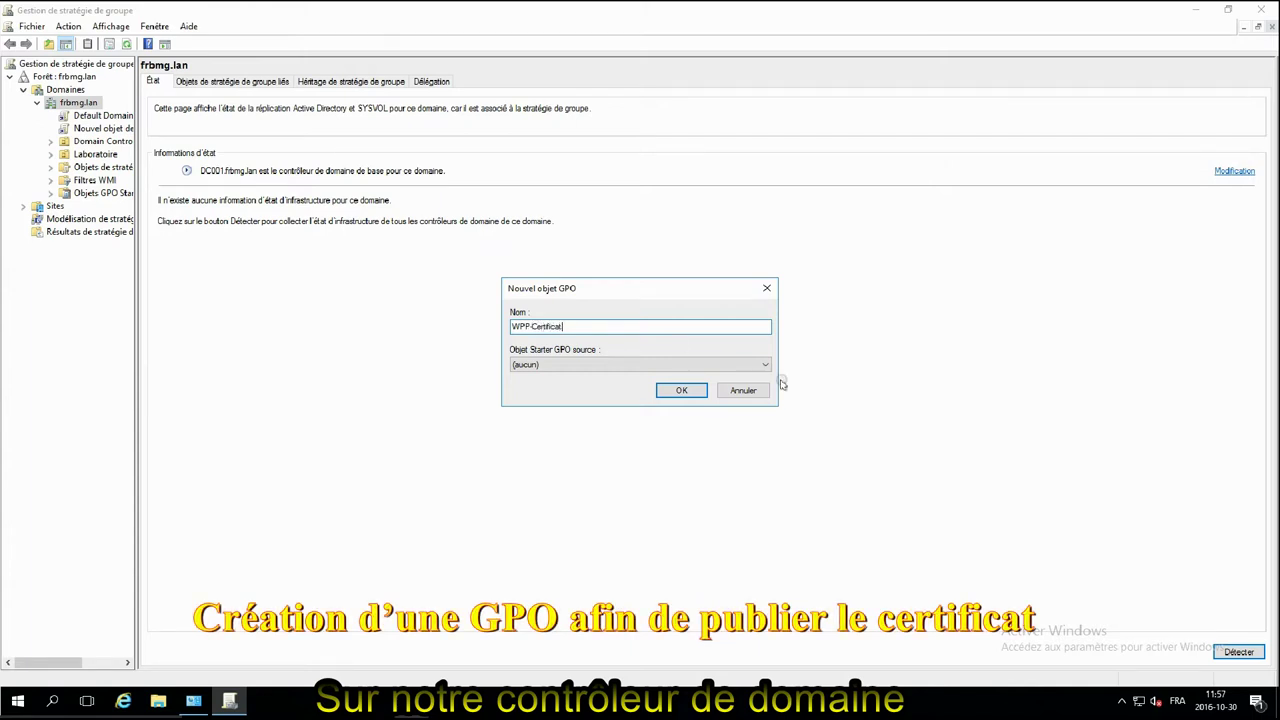
left_click(681, 390)
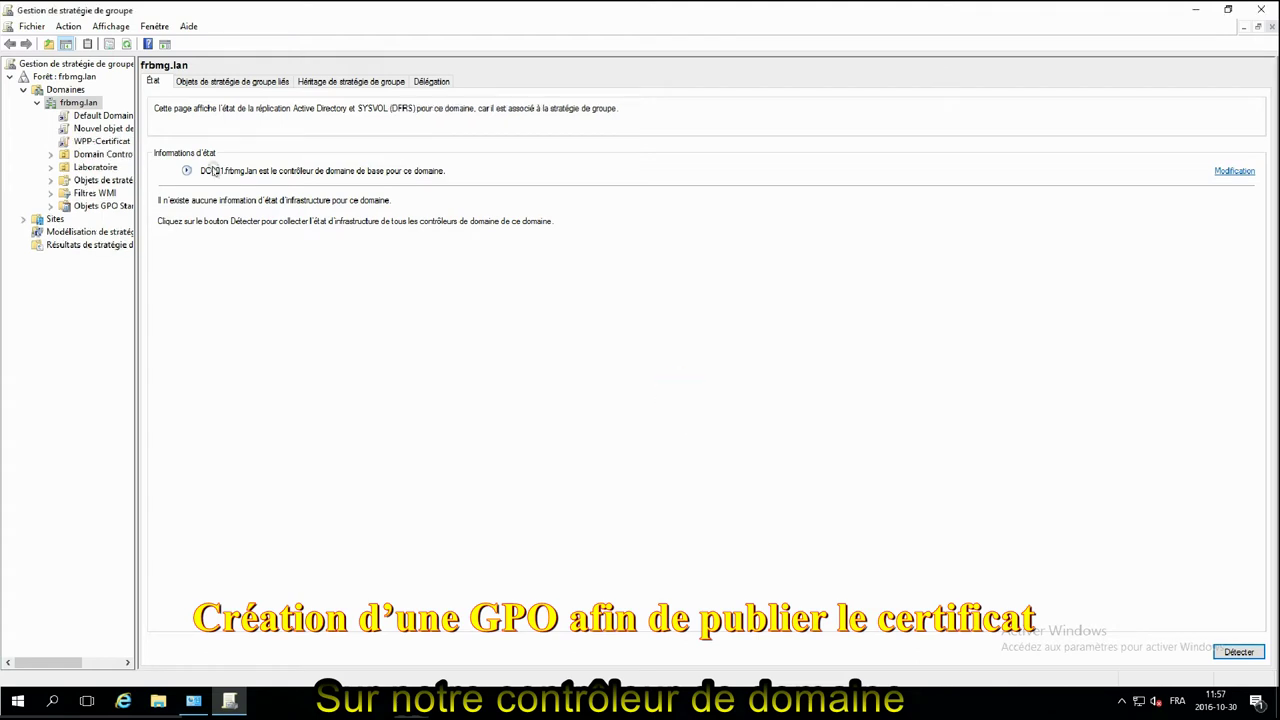
Open the WPP-Certificat GPO for editing, expand Stratégies under Configuration ordinateur and maximize the editor window.
left_click(88, 141)
right_click(86, 141)
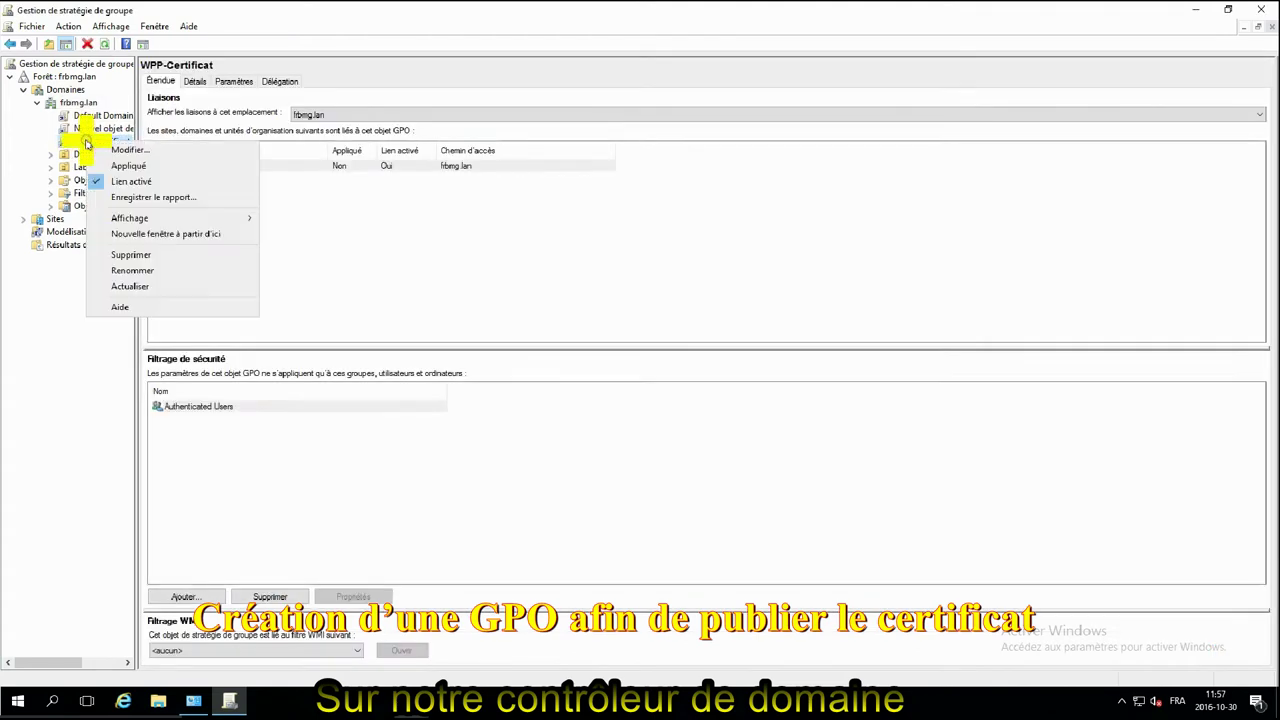
left_click(178, 149)
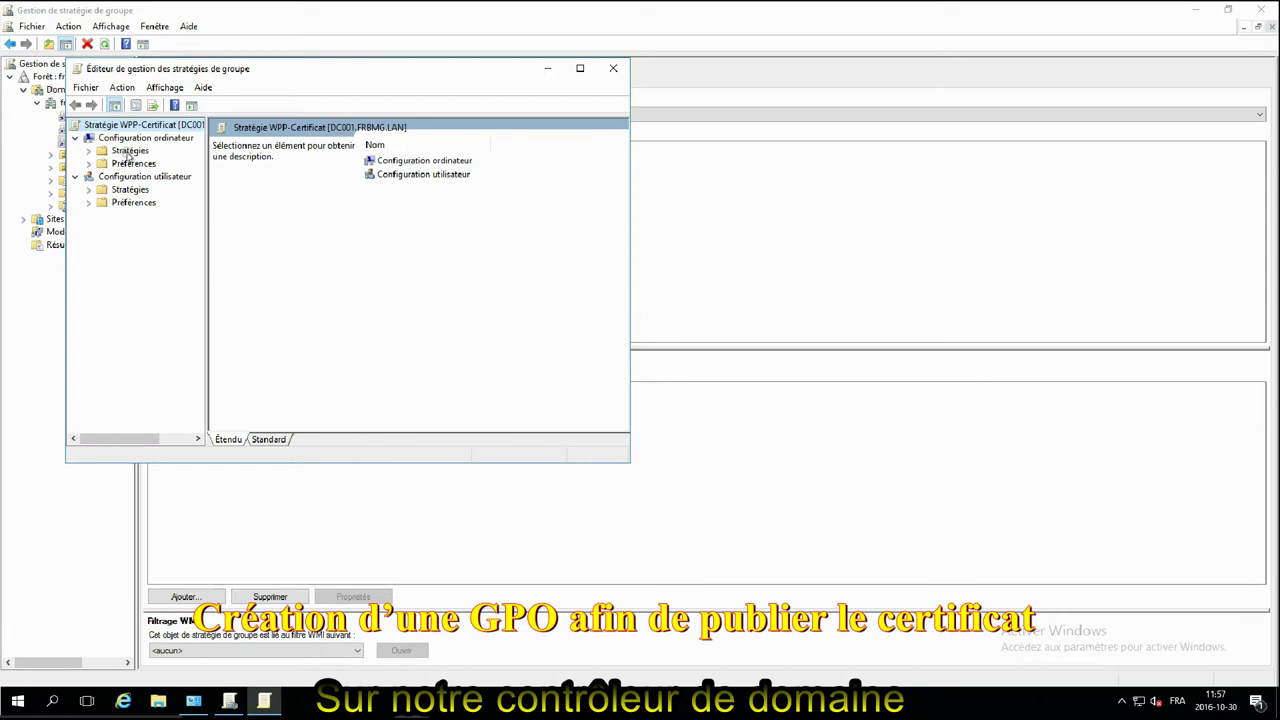
double_click(129, 150)
double_click(270, 68)
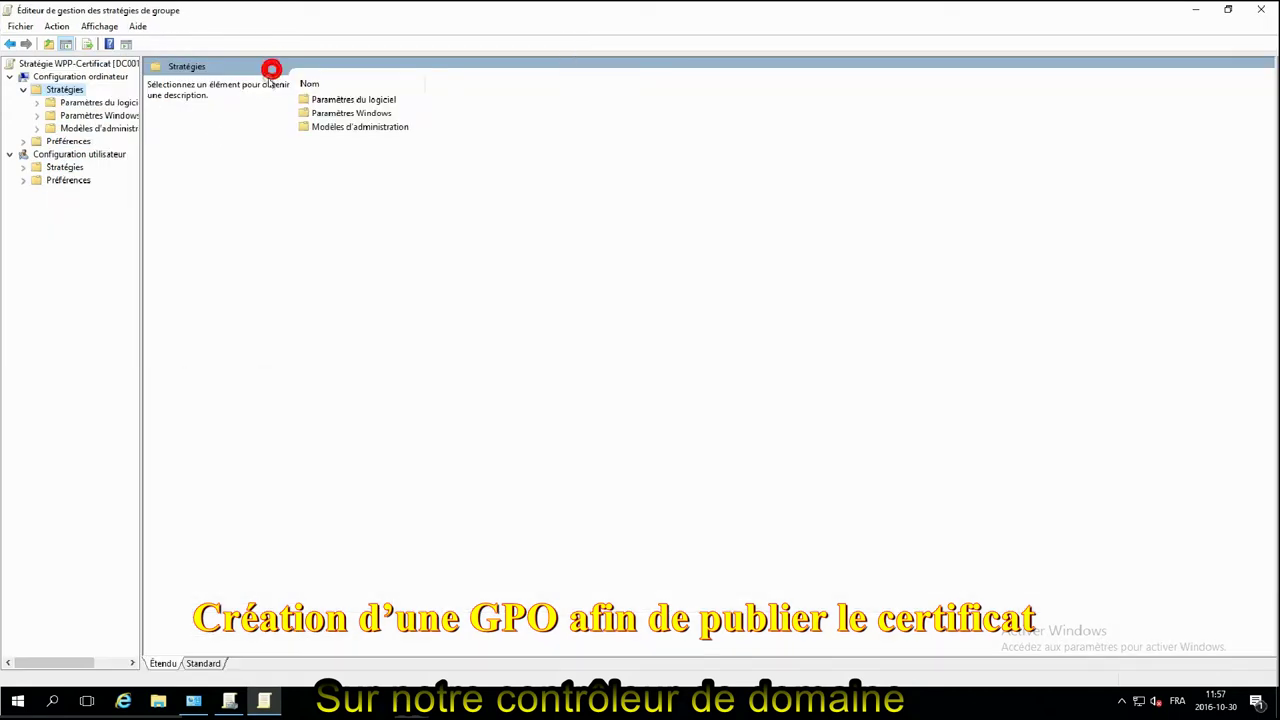
Widen the policy tree and expand Paramètres Windows, Paramètres de sécurité and Stratégies de clé publique in the computer configuration.
left_click(98, 115)
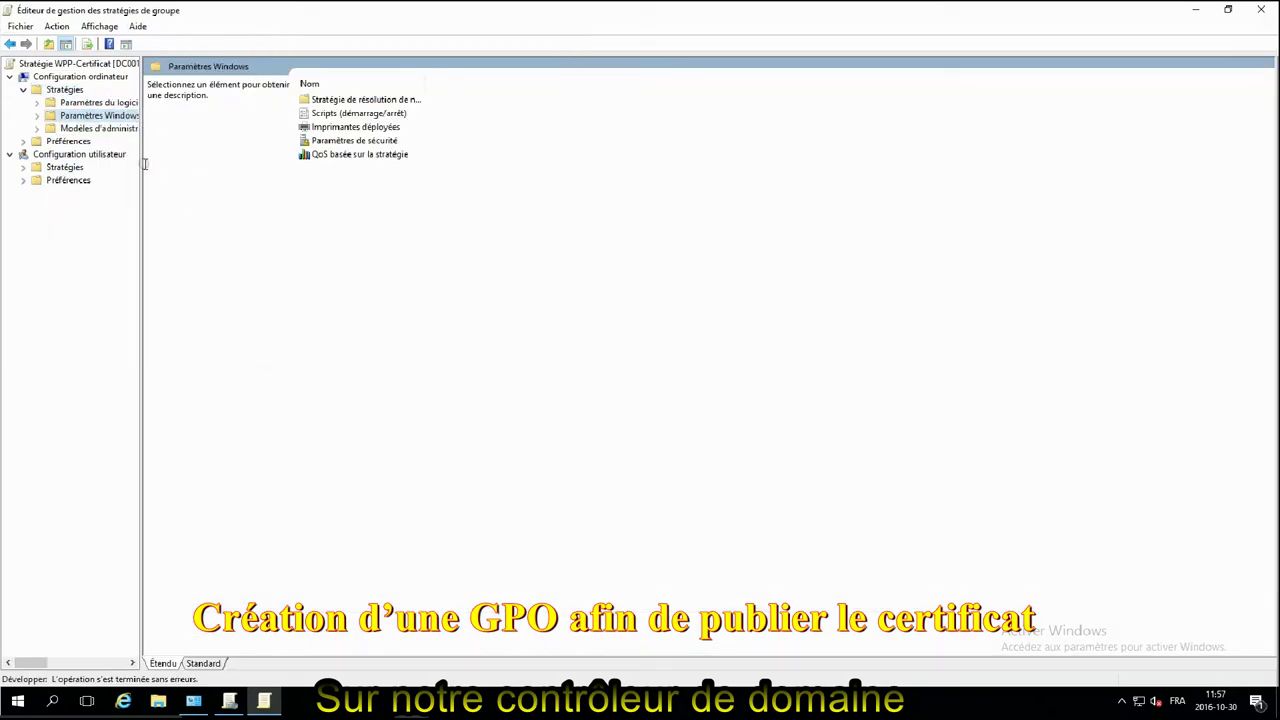
left_click_drag(140, 163, 245, 163)
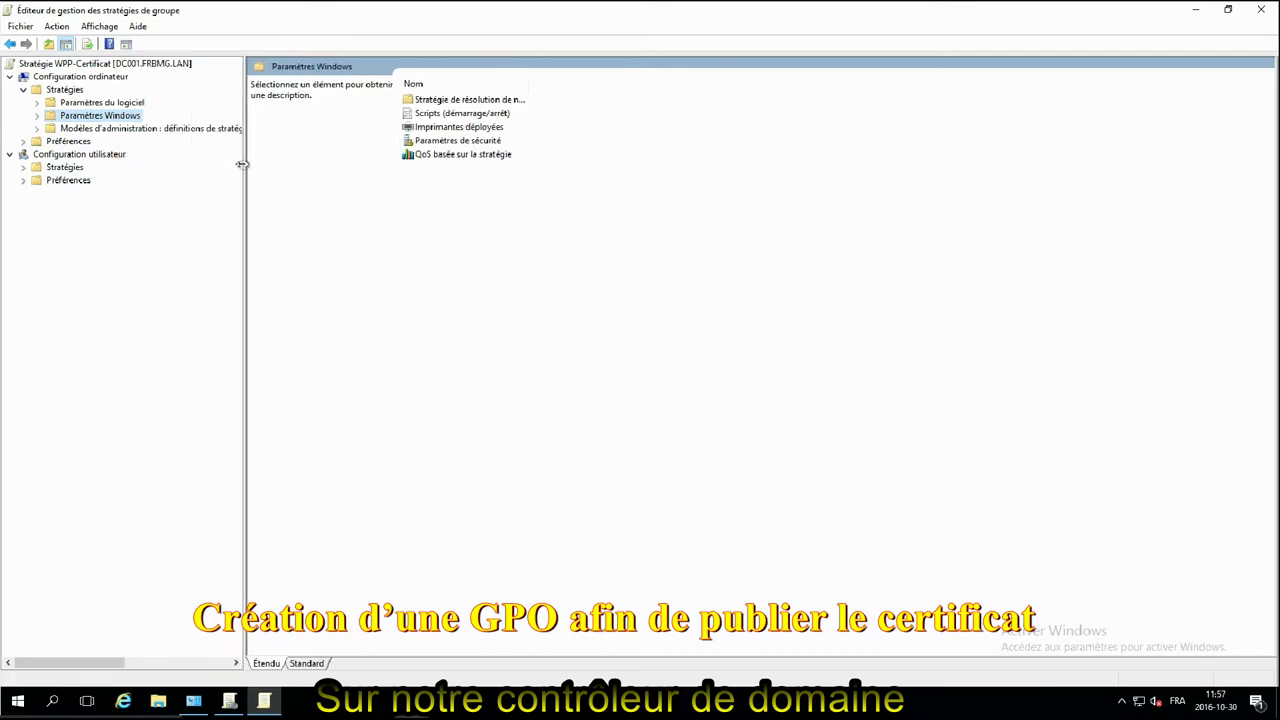
left_click(36, 116)
left_click(51, 168)
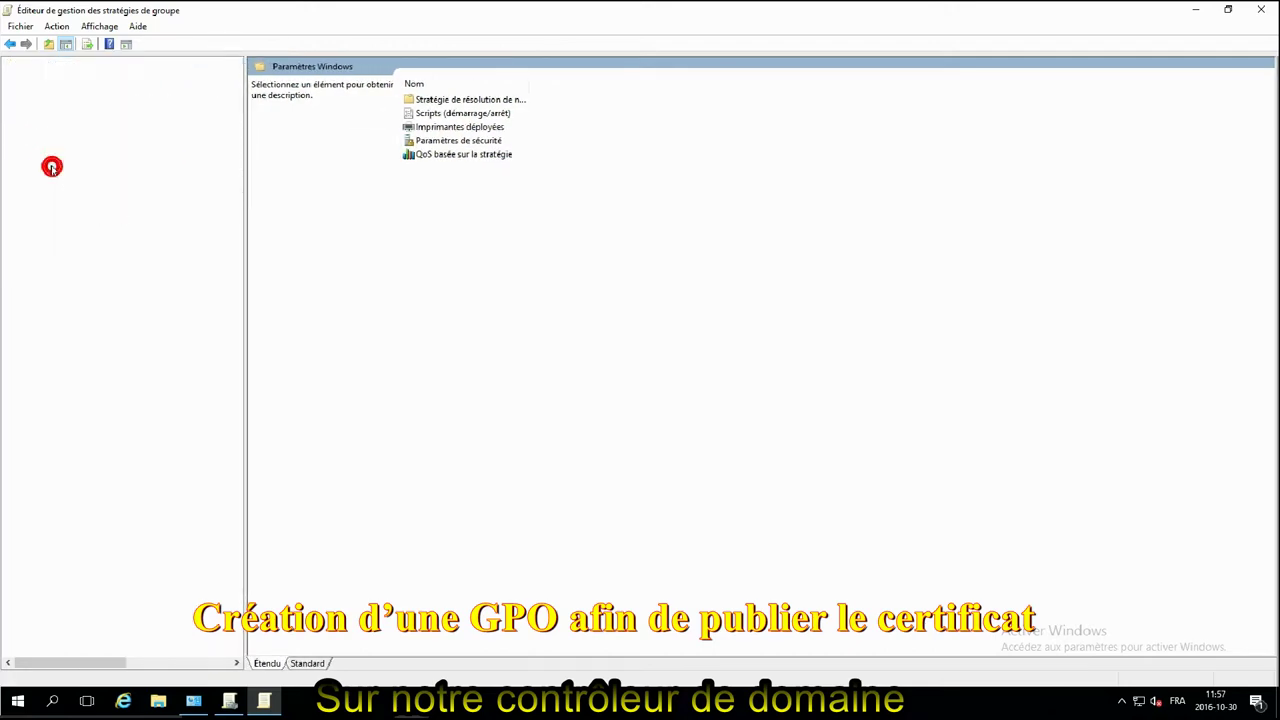
left_click(166, 355)
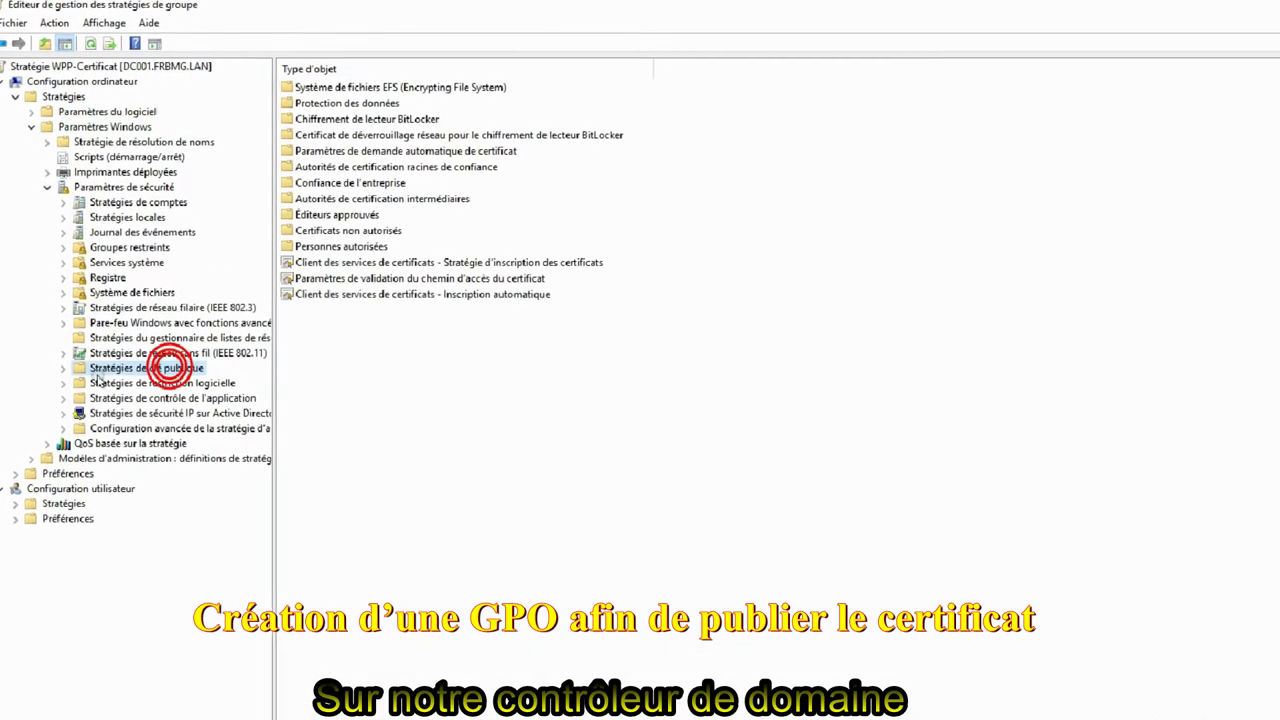
left_click(63, 354)
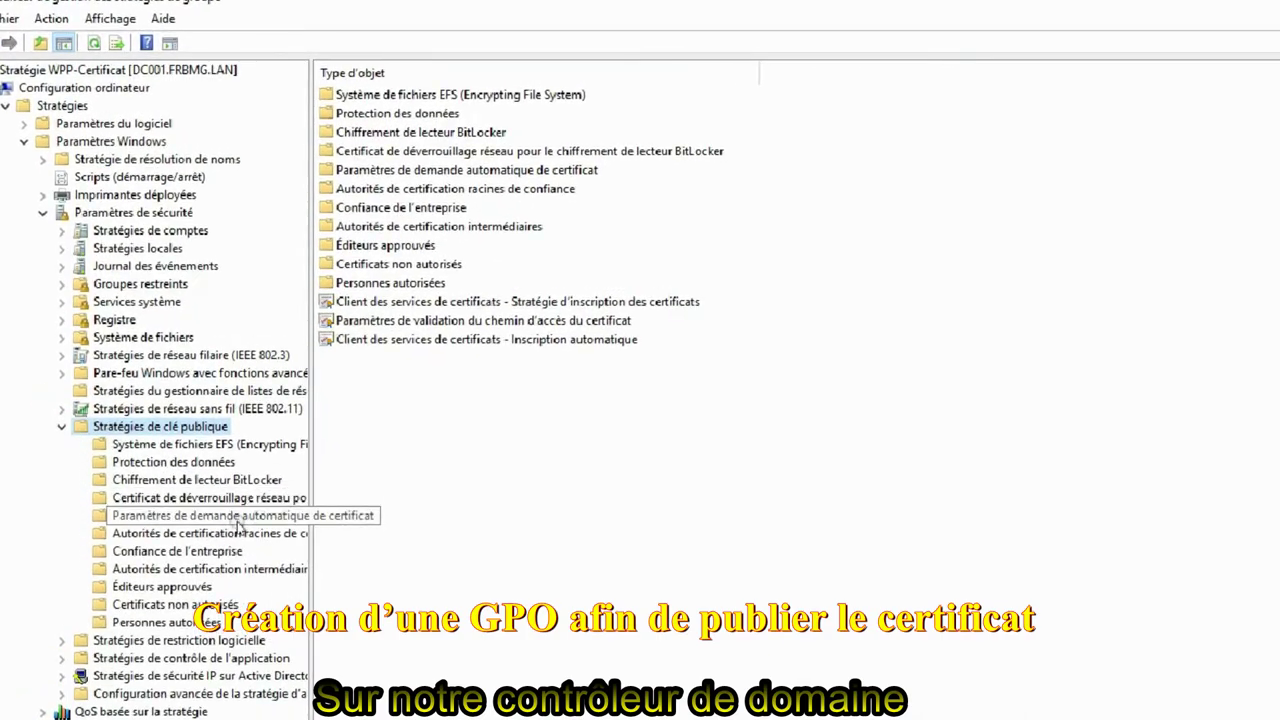
Start the certificate import wizard for Autorités de certification racines de confiance and advance to the file selection page.
left_click(188, 523)
right_click(250, 535)
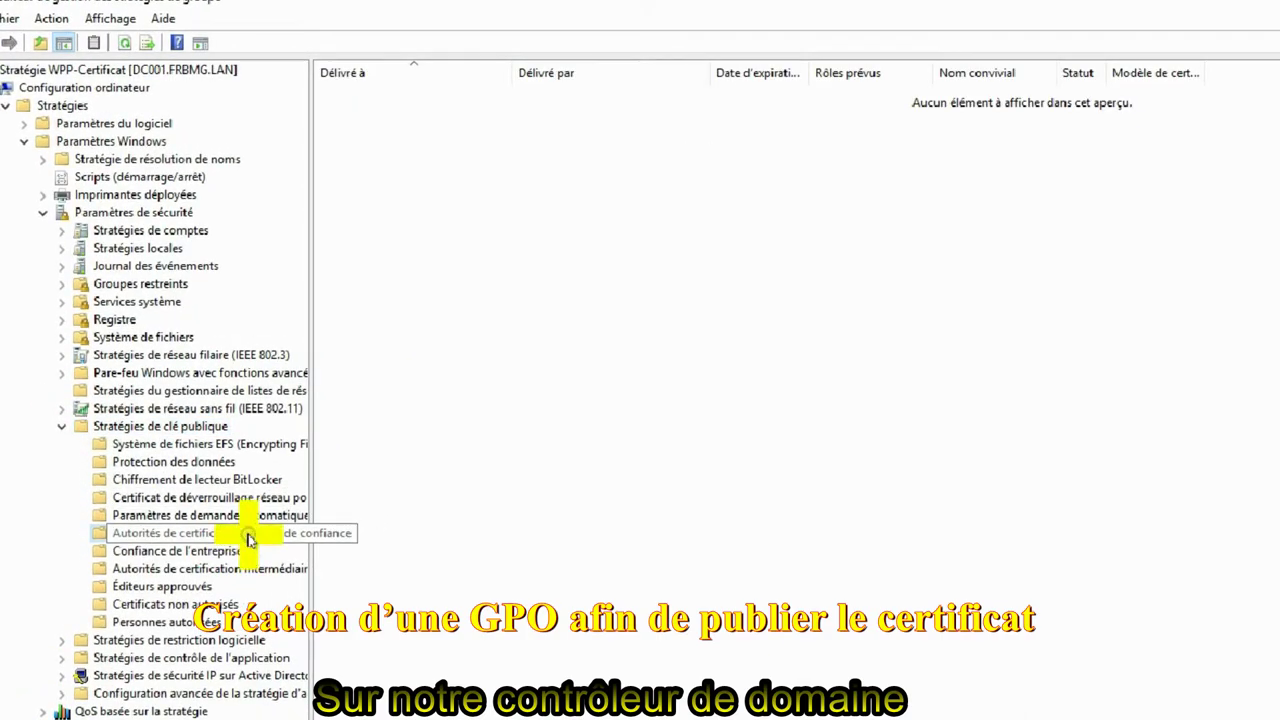
left_click(326, 550)
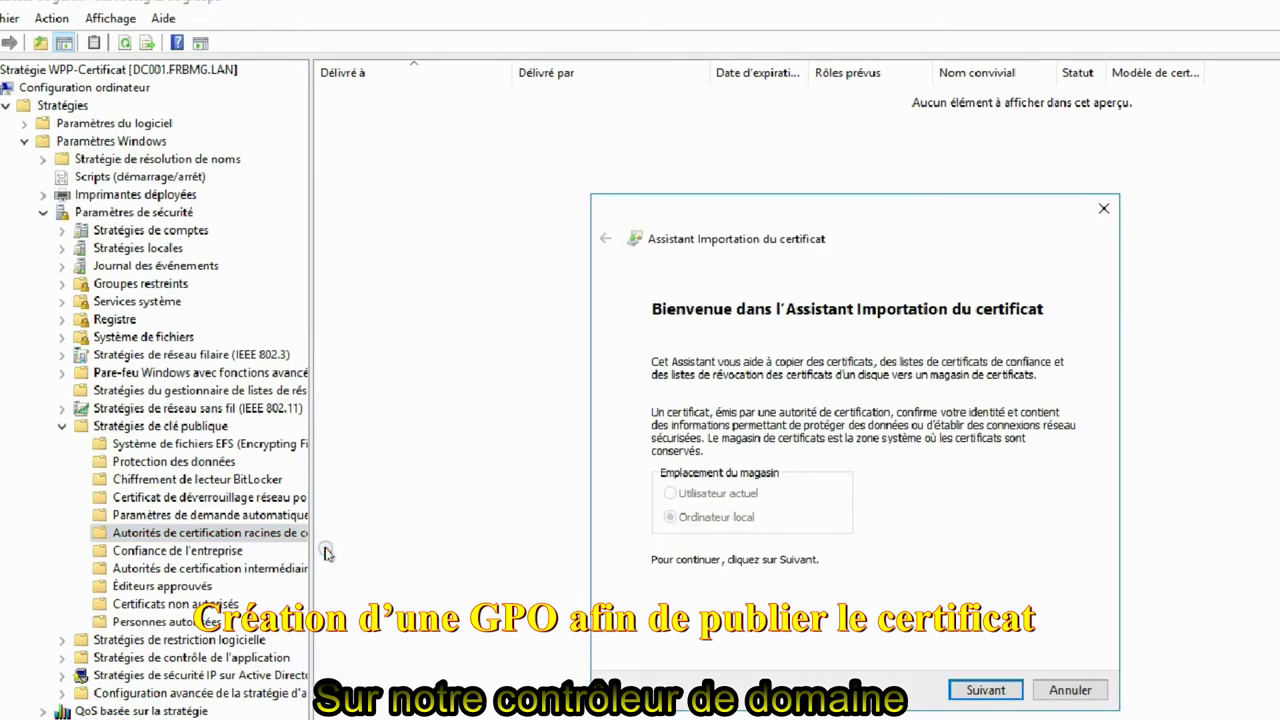
left_click(992, 690)
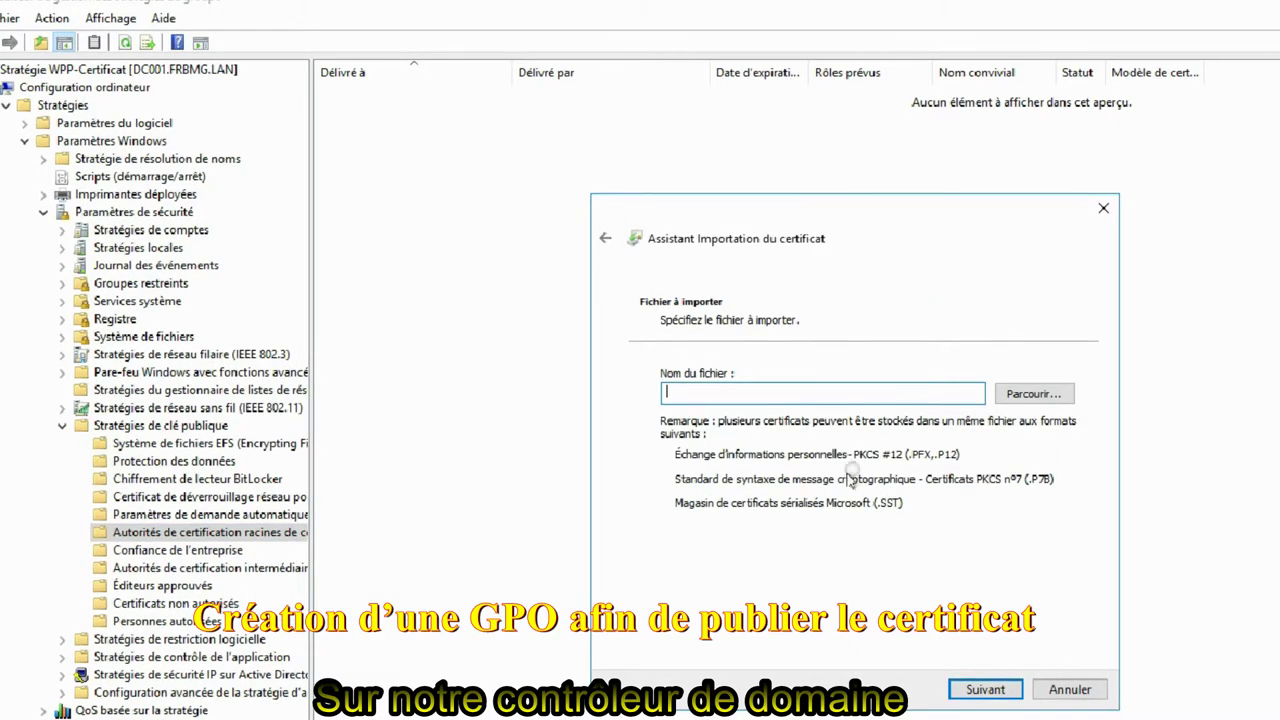
Browse to the user's Documents folder on the \\update\c$ share in File Explorer and copy its path.
key("super+e")
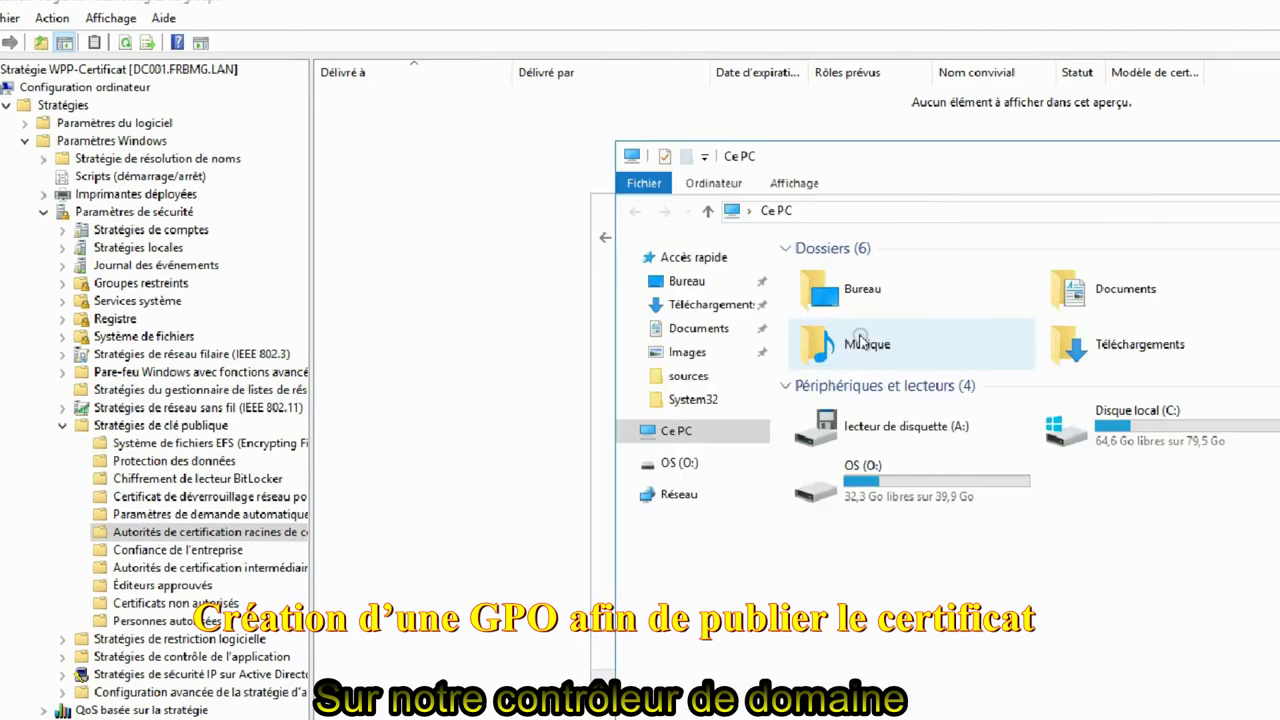
left_click(872, 208)
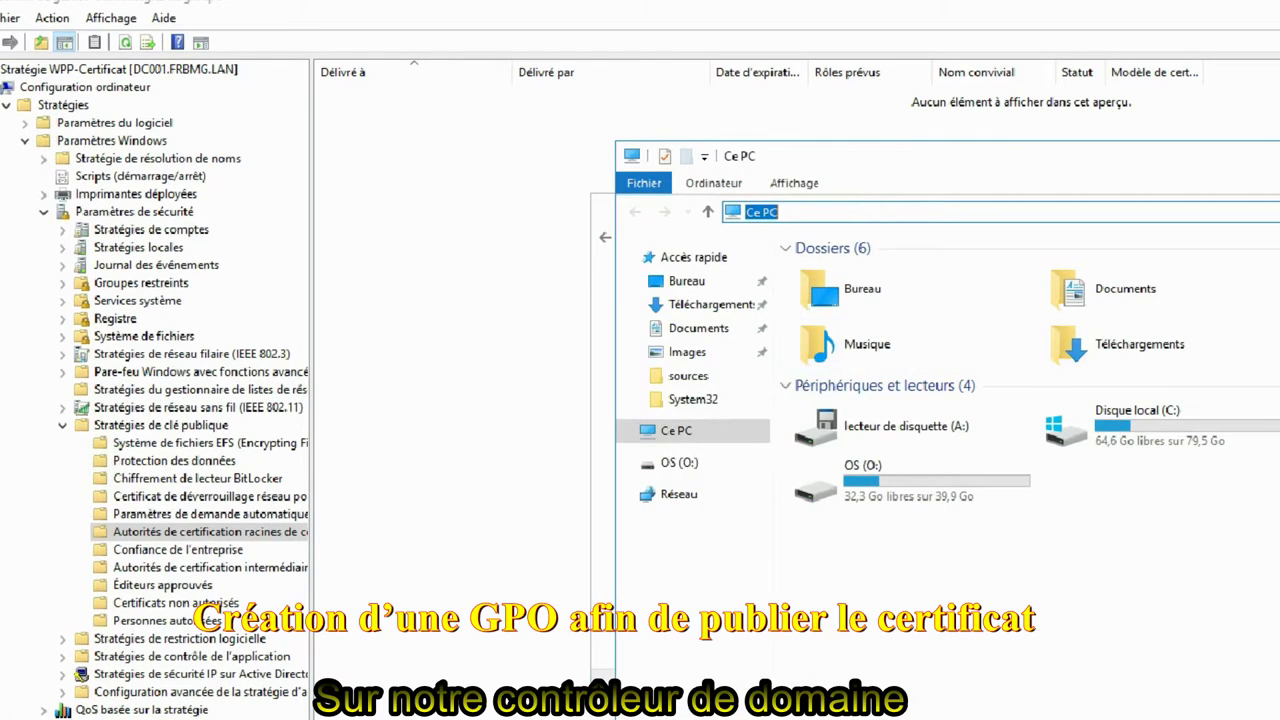
type("\\\\")
left_click(812, 265)
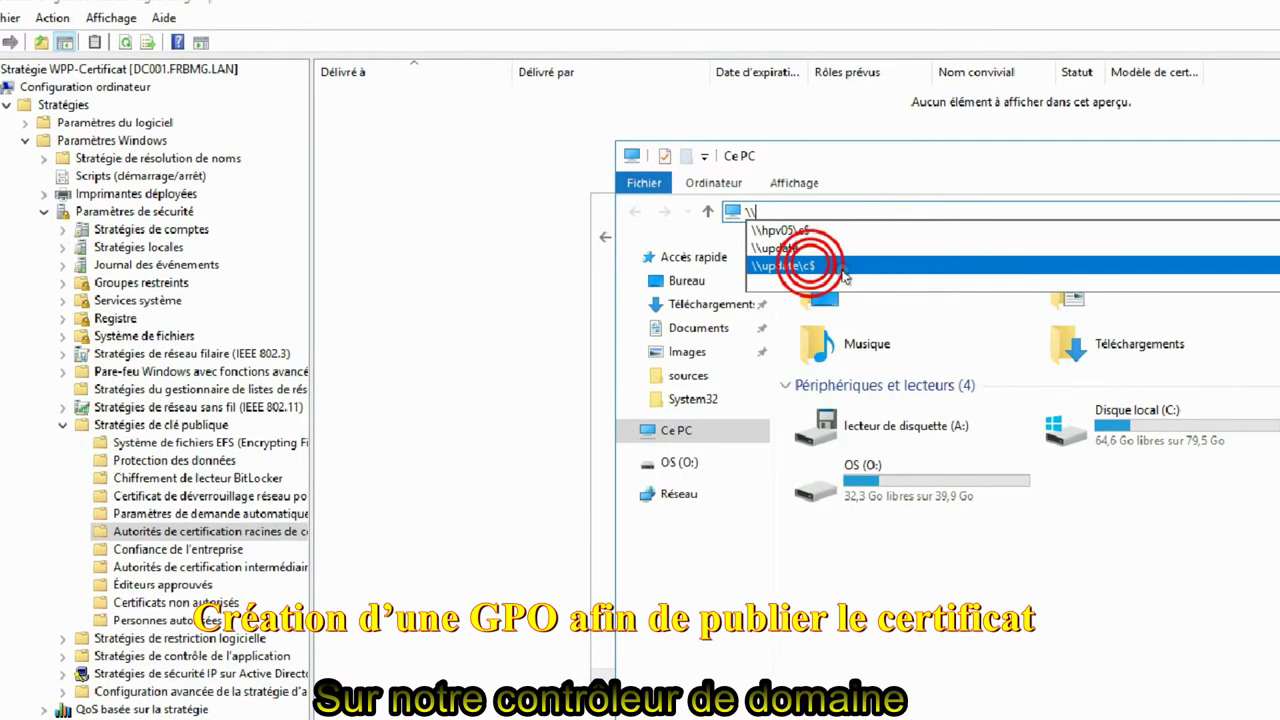
double_click(838, 375)
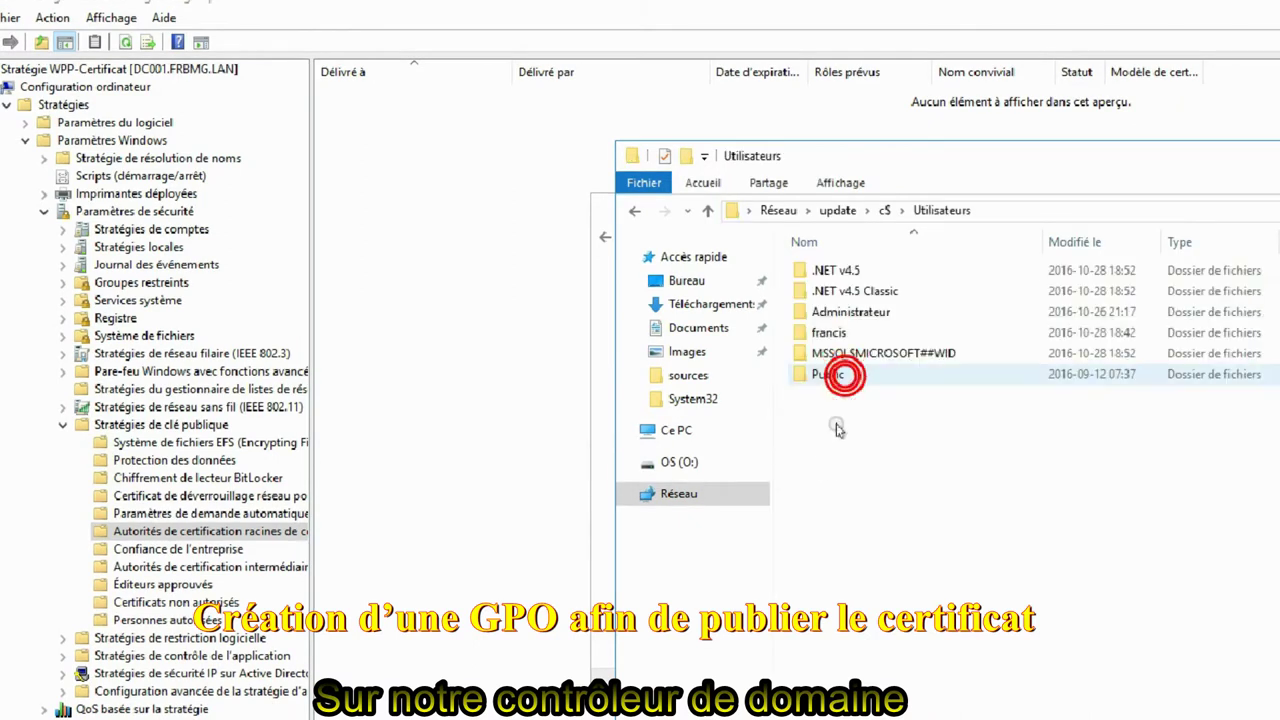
double_click(846, 331)
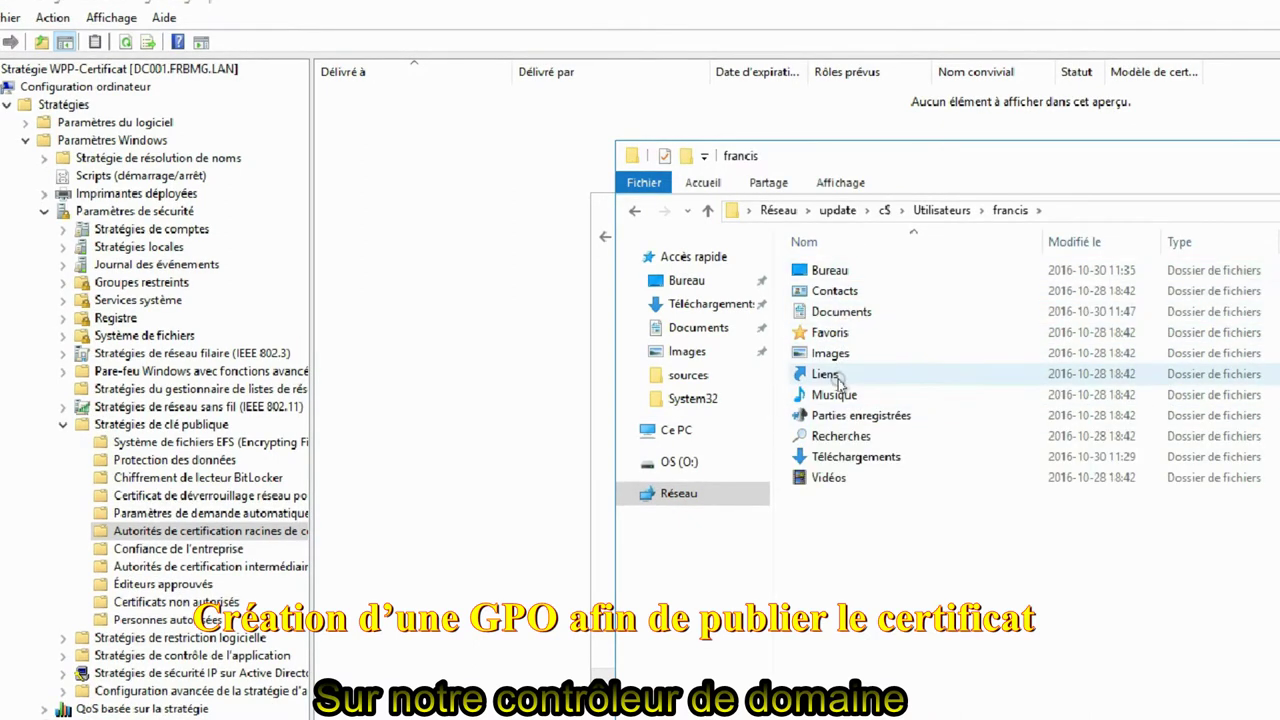
double_click(840, 308)
left_click(1148, 210)
key("ctrl+c")
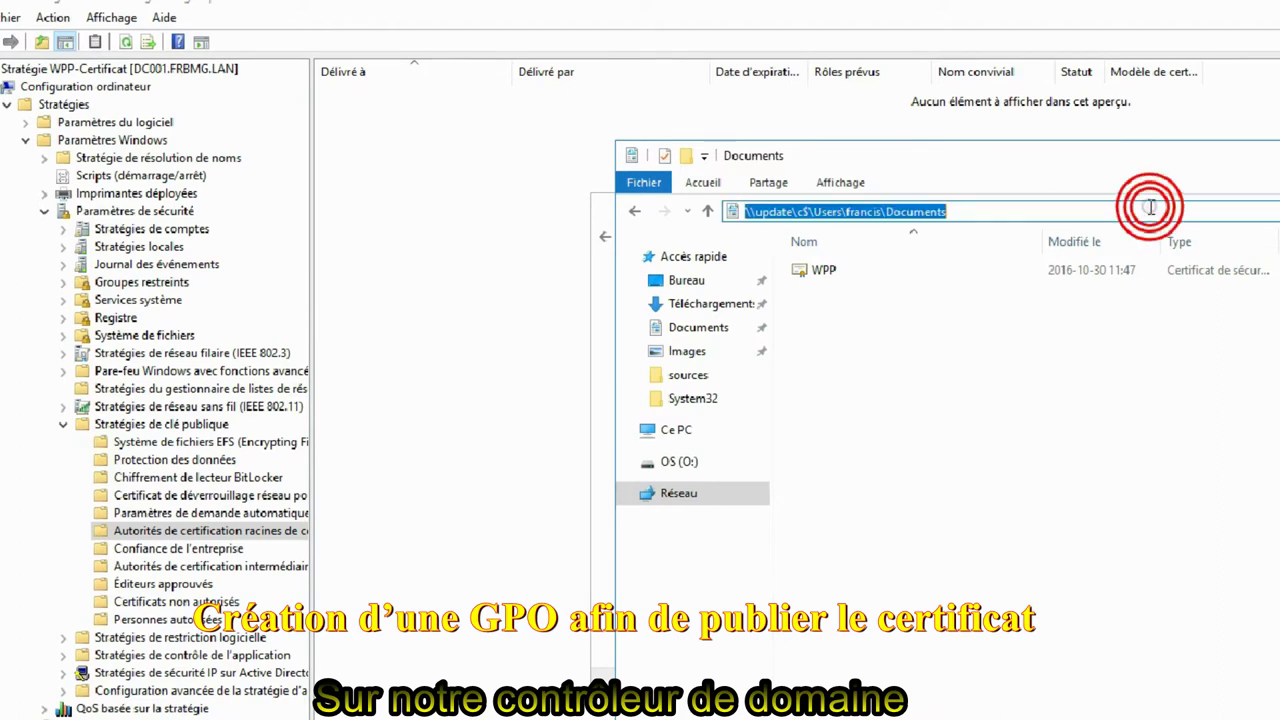
Import WPP.cer from the copied network path into Autorités de certification racines de confiance and acknowledge the completion message.
left_click(603, 448)
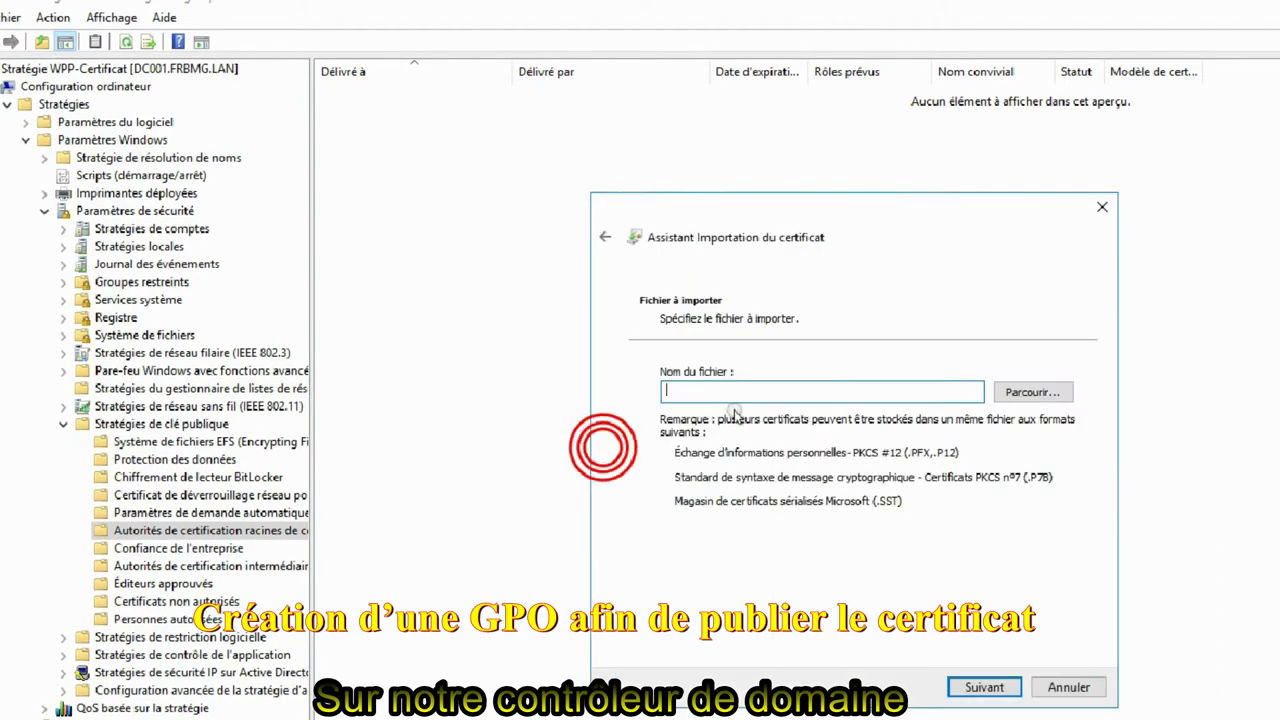
left_click(818, 396)
key("ctrl+v")
left_click(1030, 392)
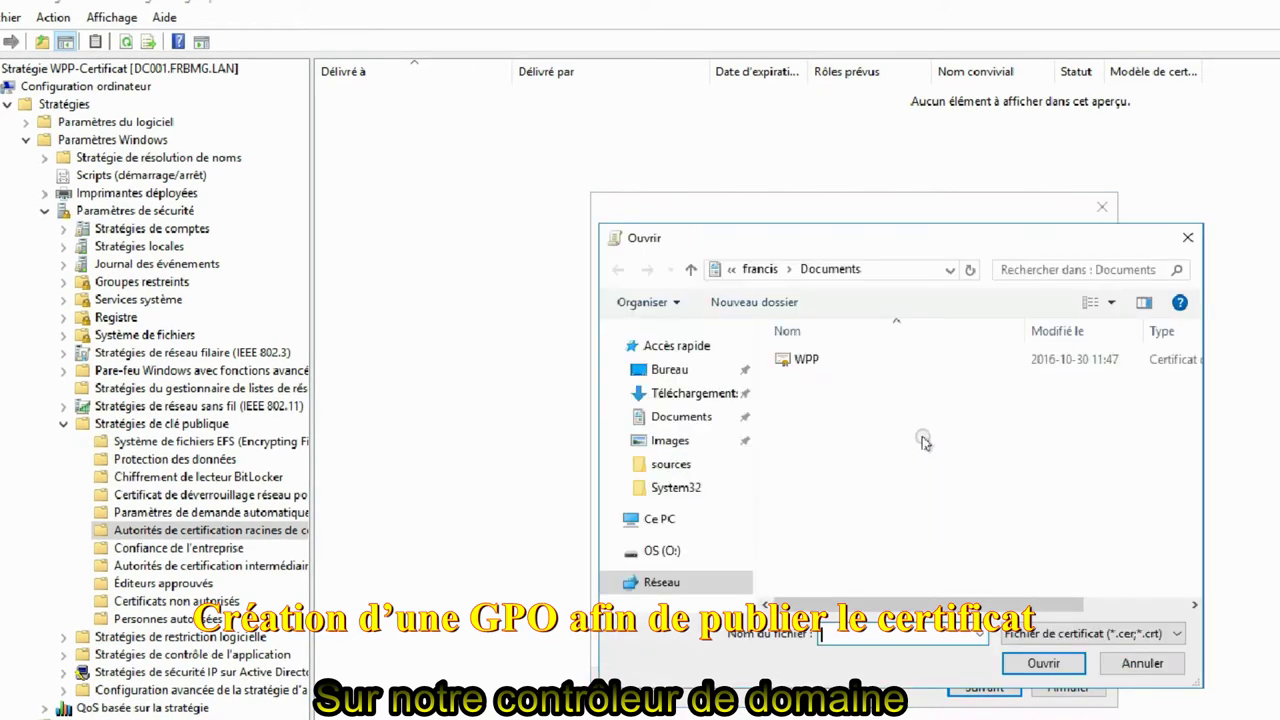
double_click(801, 360)
left_click(986, 684)
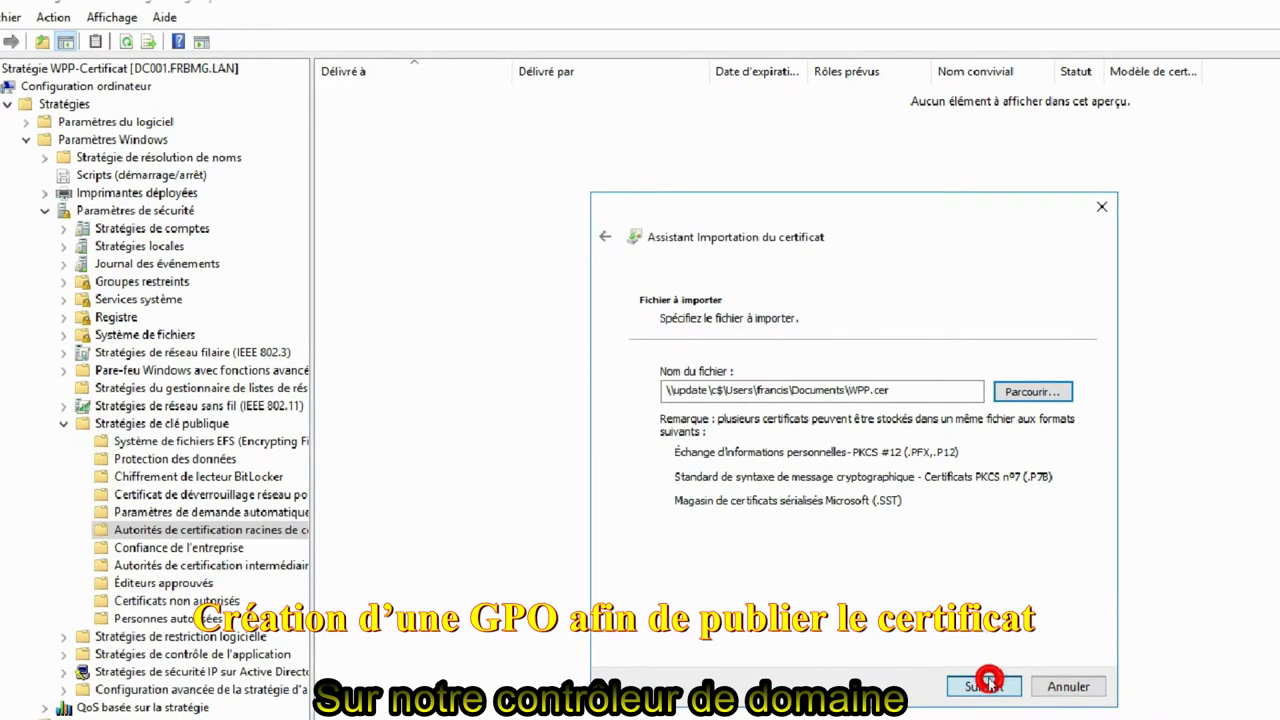
left_click(996, 686)
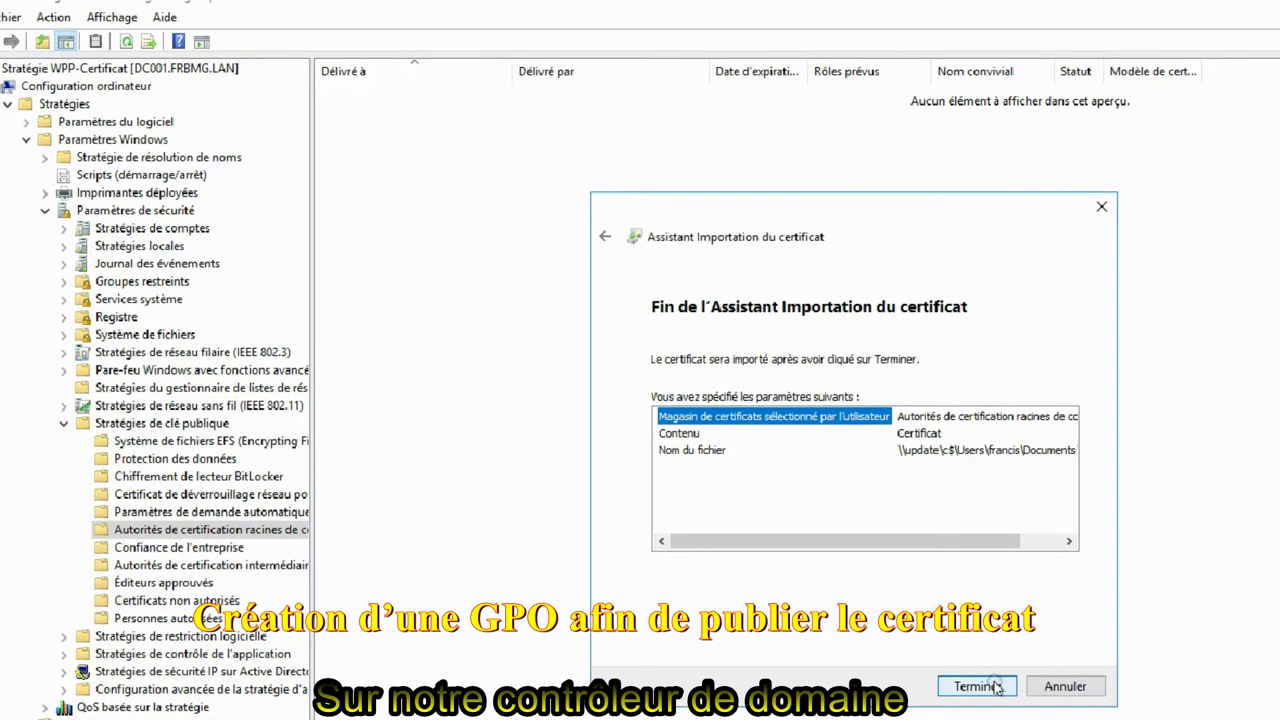
left_click(976, 686)
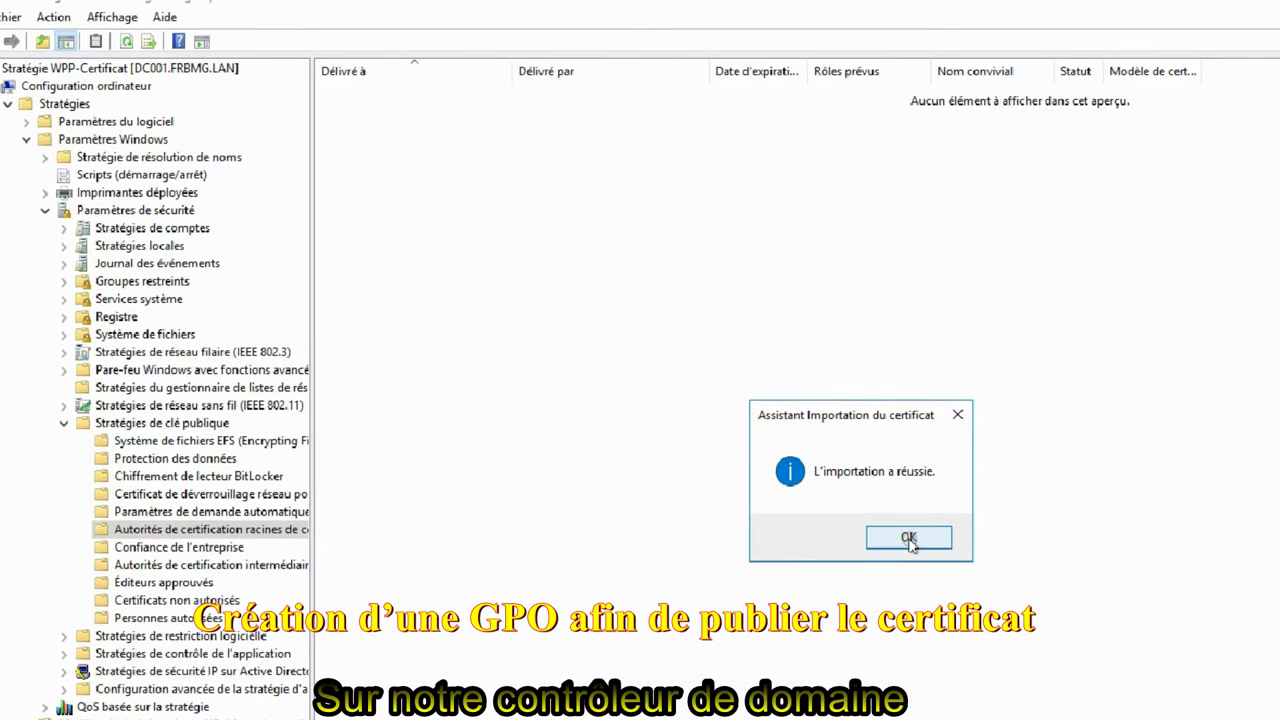
left_click(908, 537)
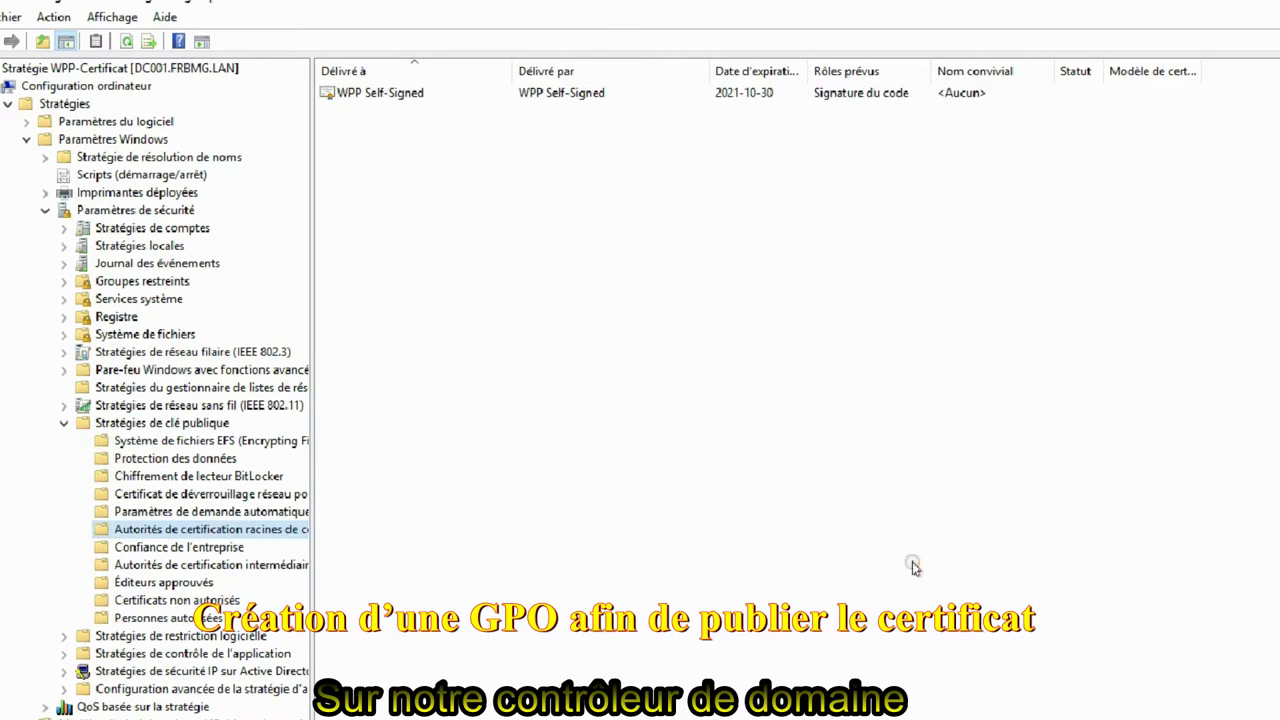
Import WPP.cer from the copied network path into Éditeurs approuvés and acknowledge the completion message.
left_click(166, 584)
right_click(170, 592)
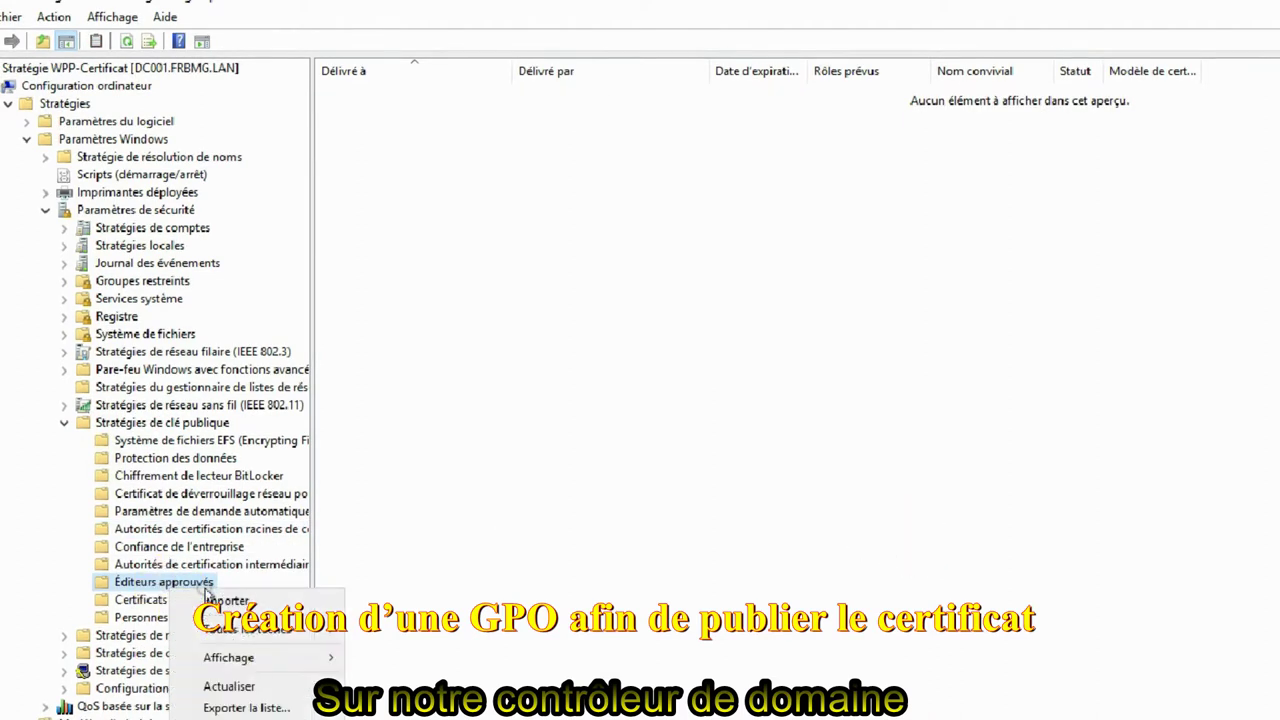
left_click(175, 625)
left_click(983, 685)
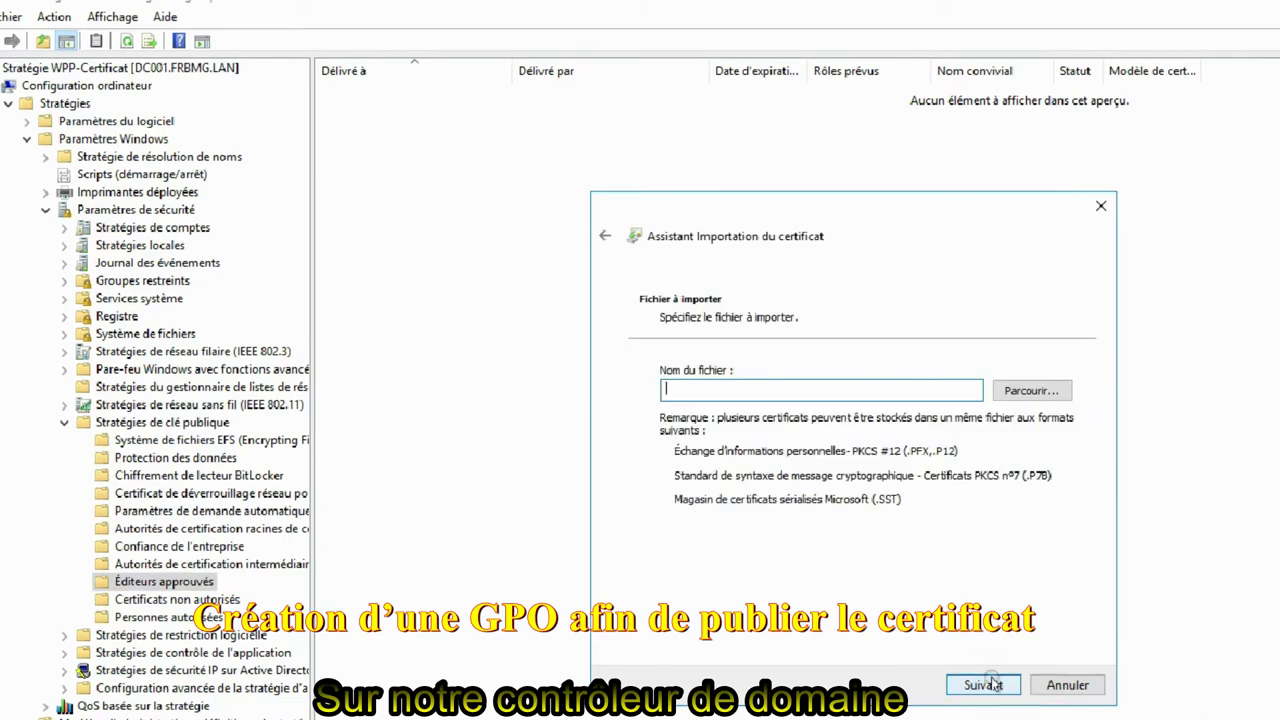
key("ctrl+v")
left_click(1029, 394)
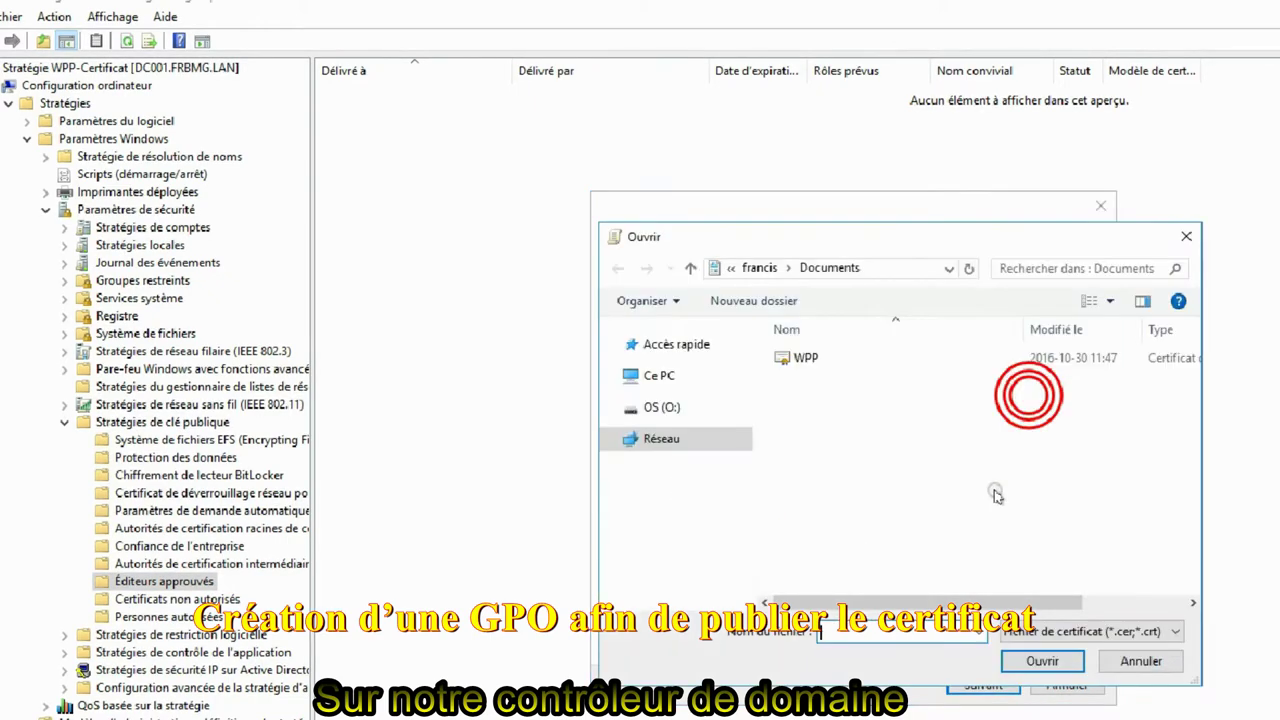
double_click(880, 278)
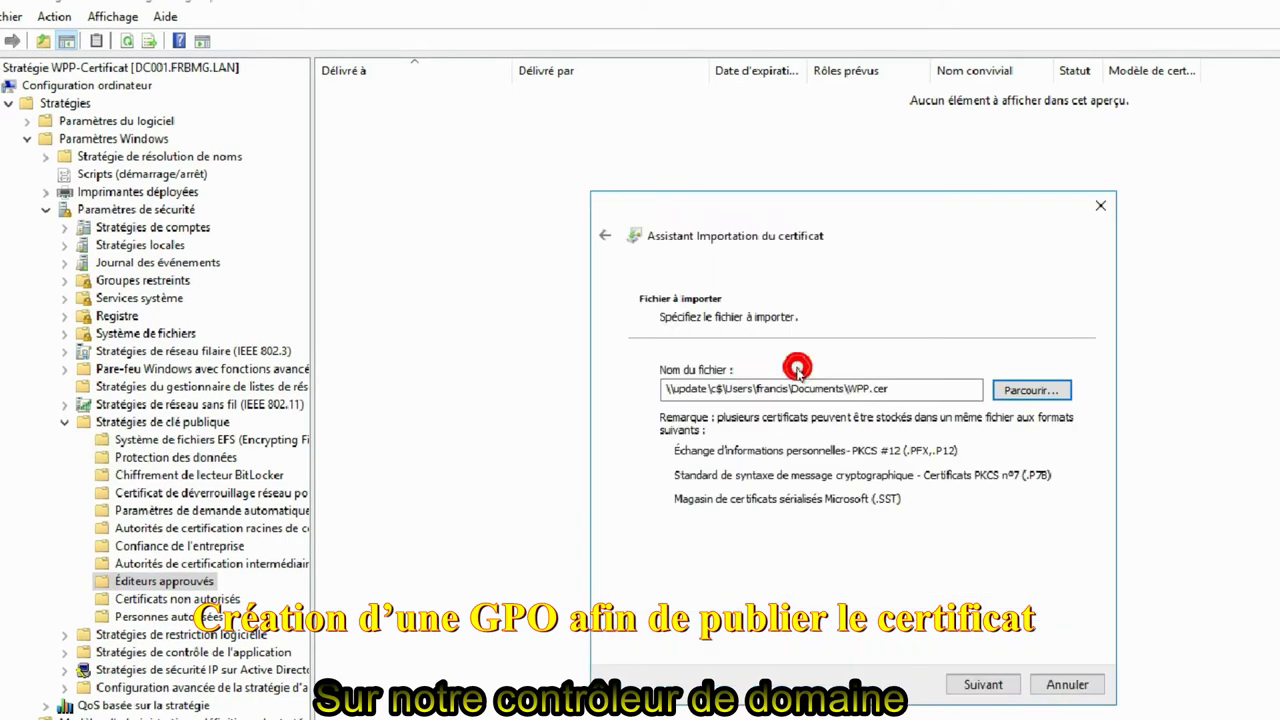
left_click(996, 690)
left_click(996, 690)
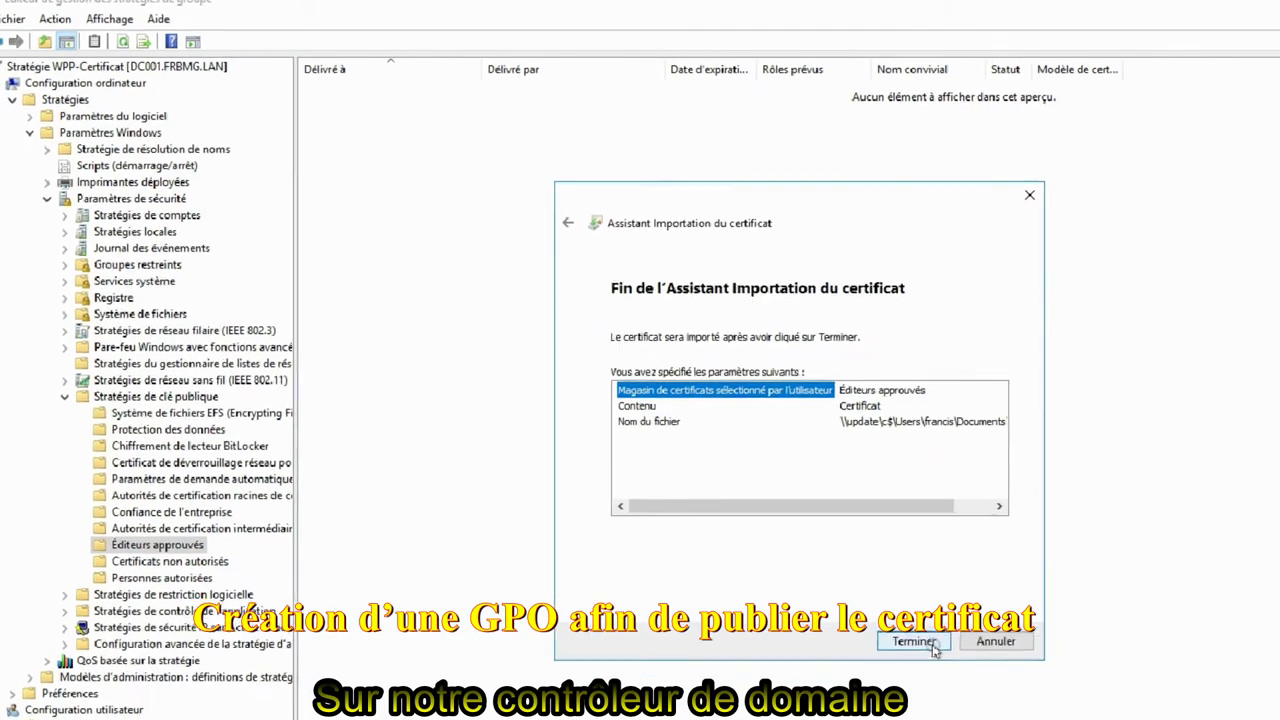
left_click(988, 686)
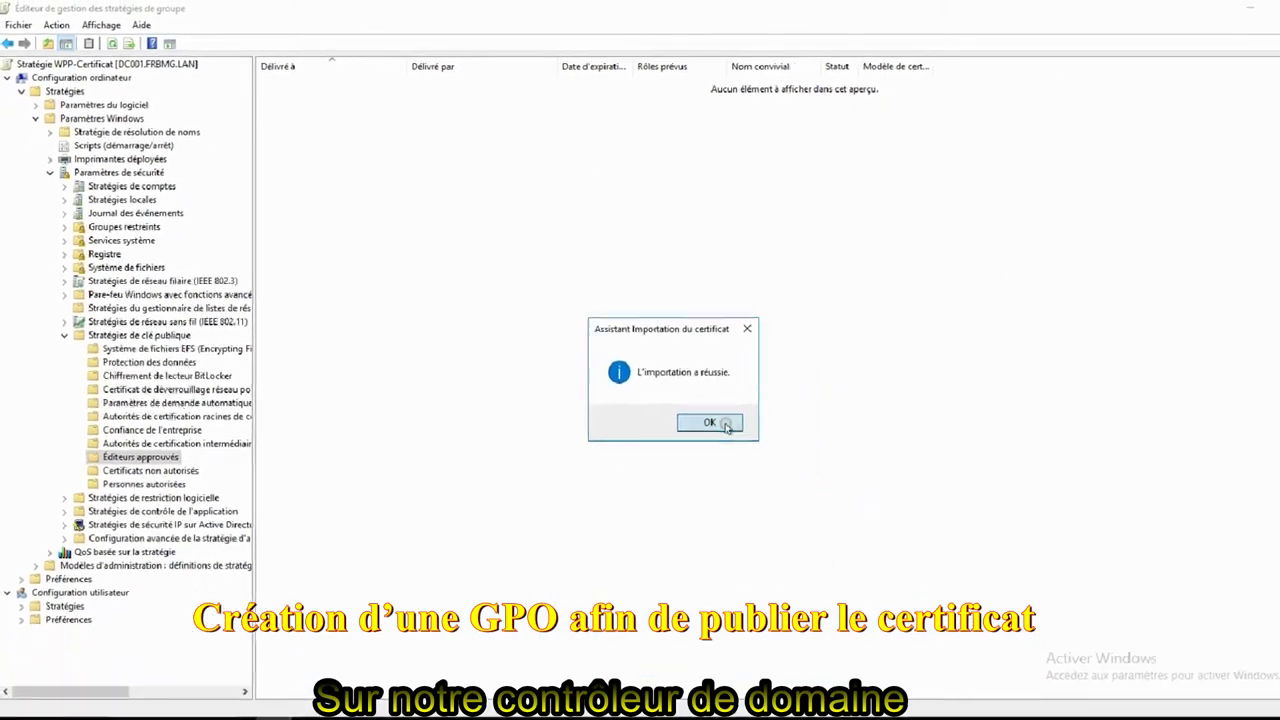
left_click(773, 458)
Collapse Paramètres Windows and open Windows Update under Modèles d'administration, Composants Windows in the computer configuration.
left_click(37, 115)
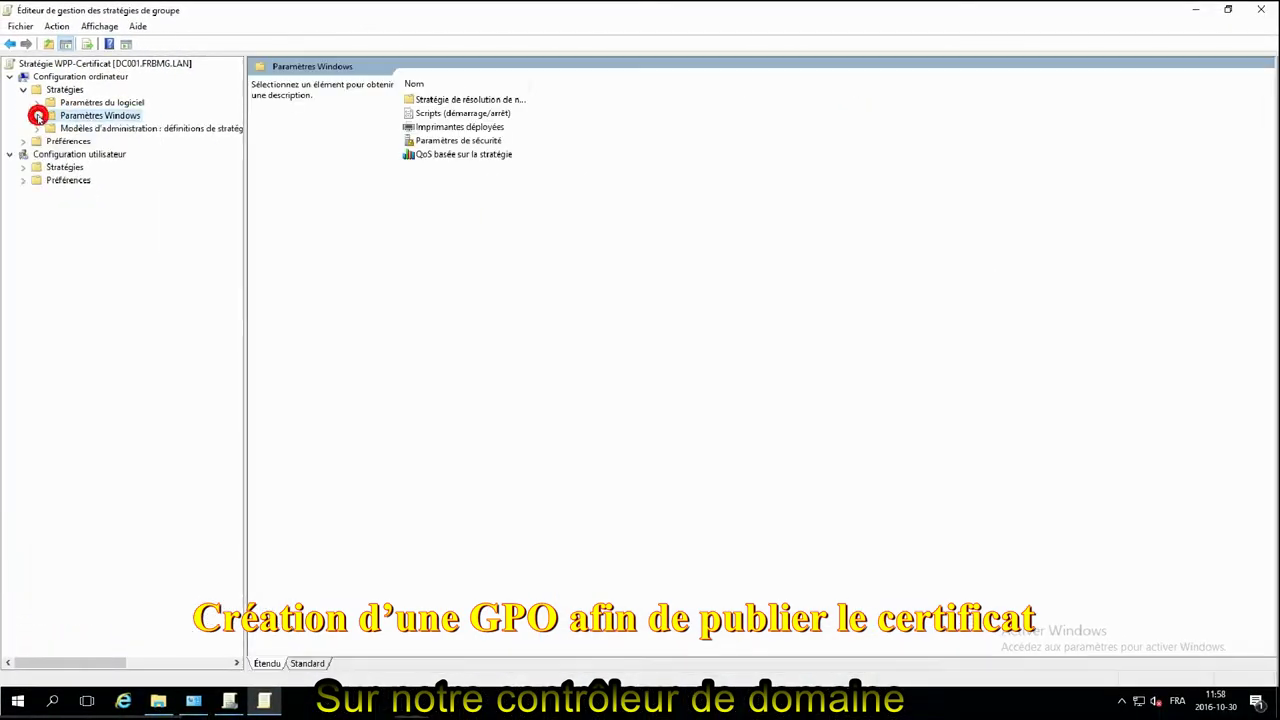
left_click(37, 128)
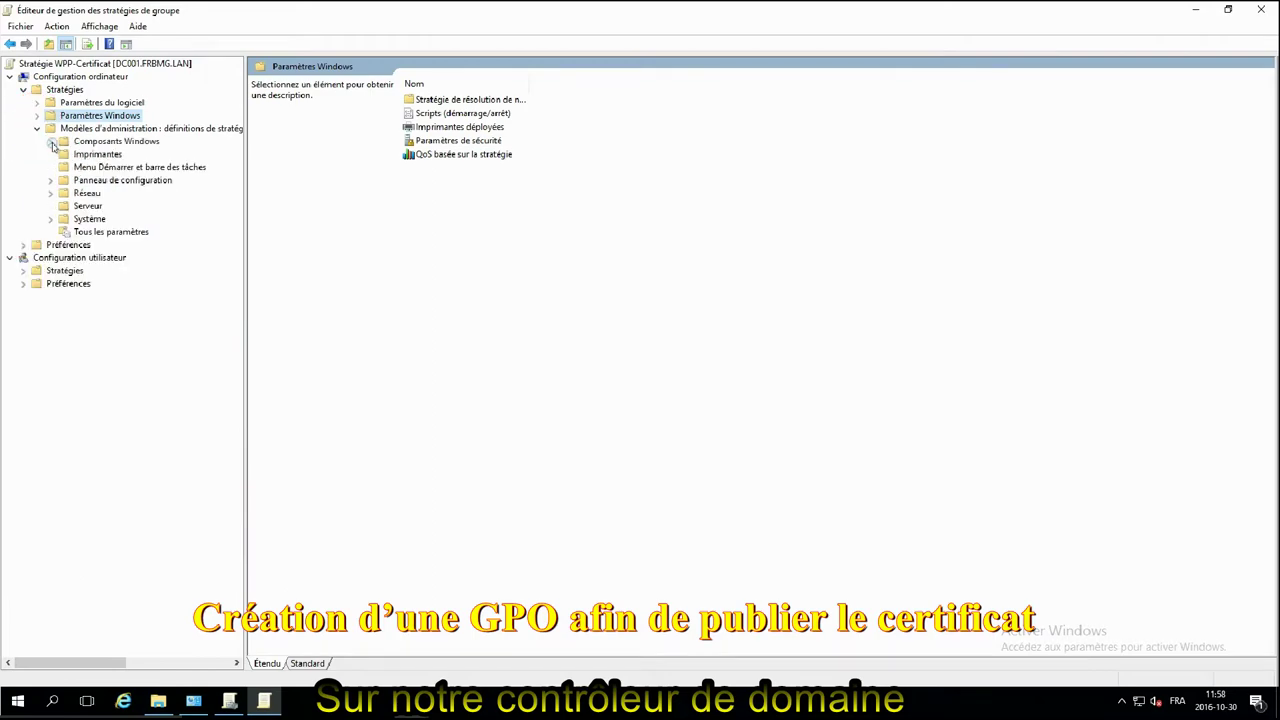
left_click(51, 141)
left_click_drag(237, 245, 228, 489)
double_click(120, 530)
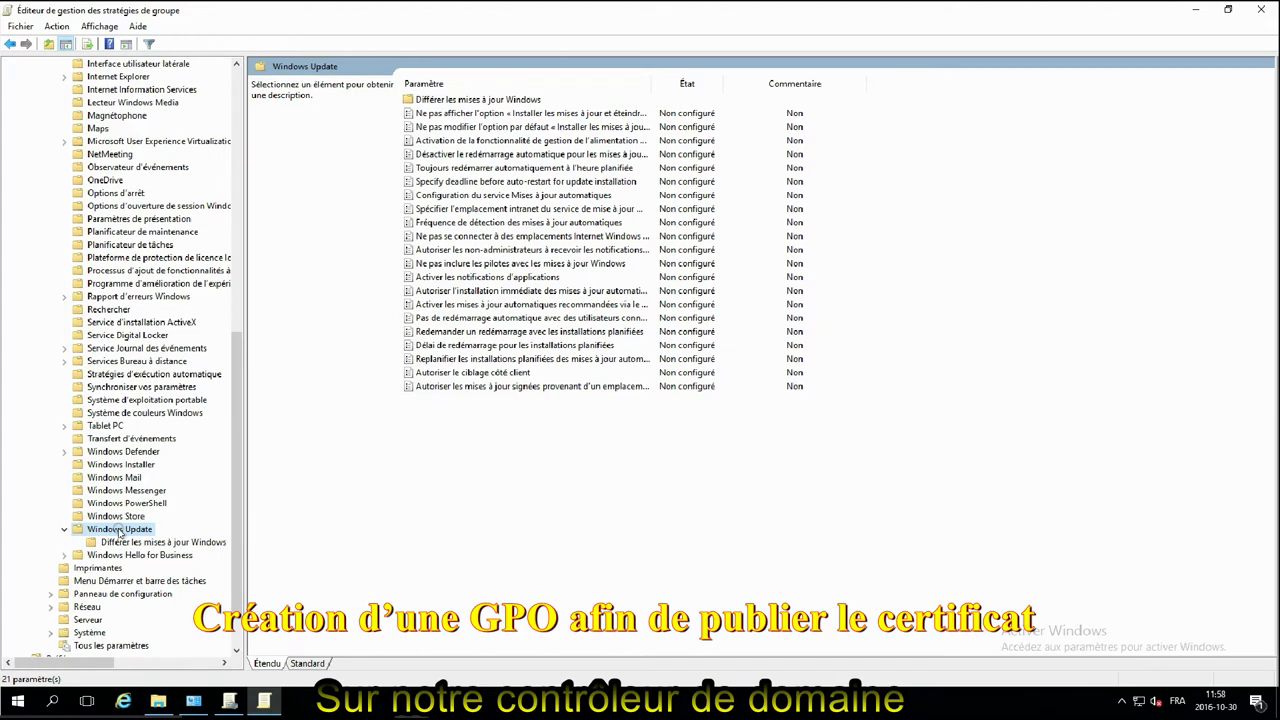
Set "Autoriser les mises à jour signées provenant d'un emplacement intranet du service de Mise à jour Microsoft" to Activé, and close the Outils d'administration window.
double_click(560, 391)
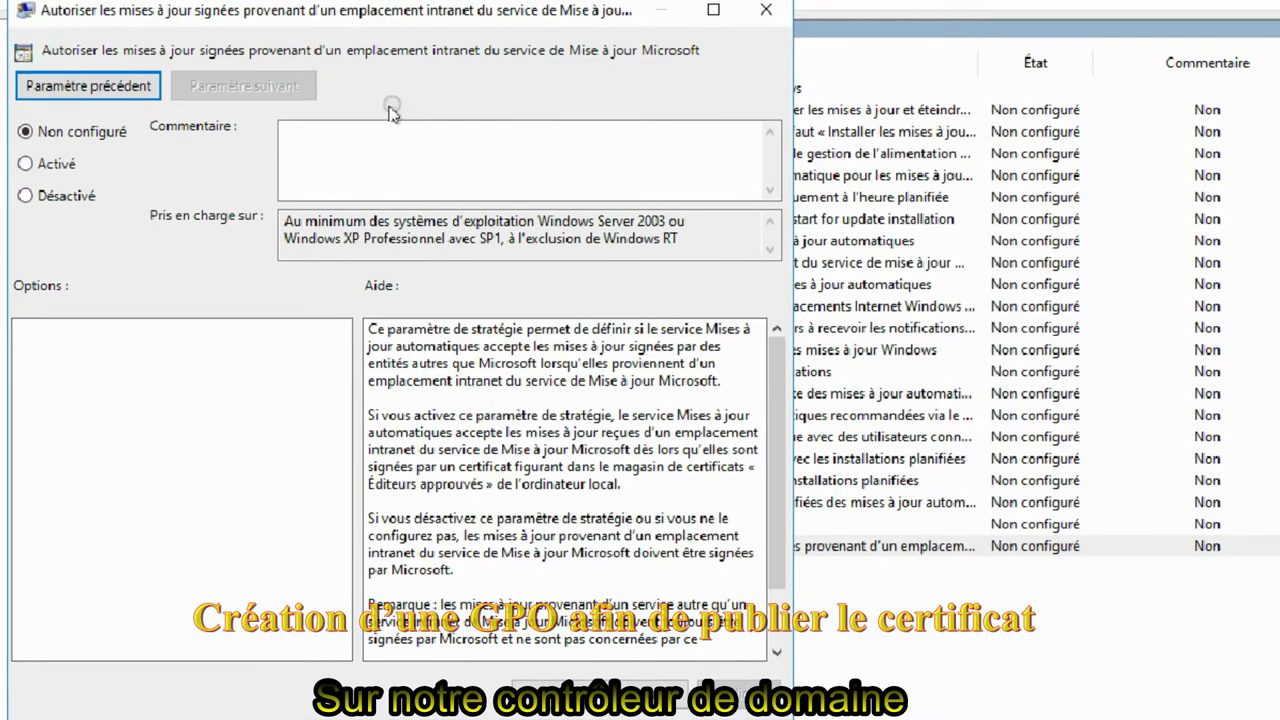
left_click(24, 164)
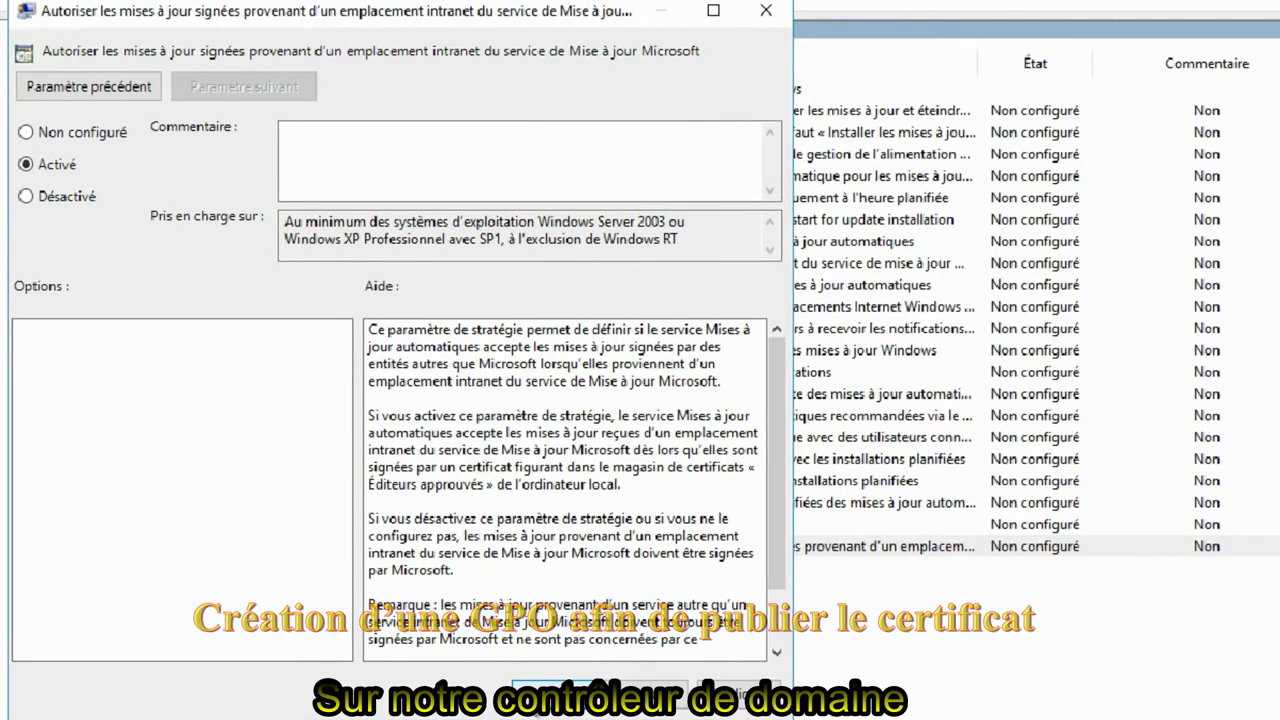
left_click(540, 690)
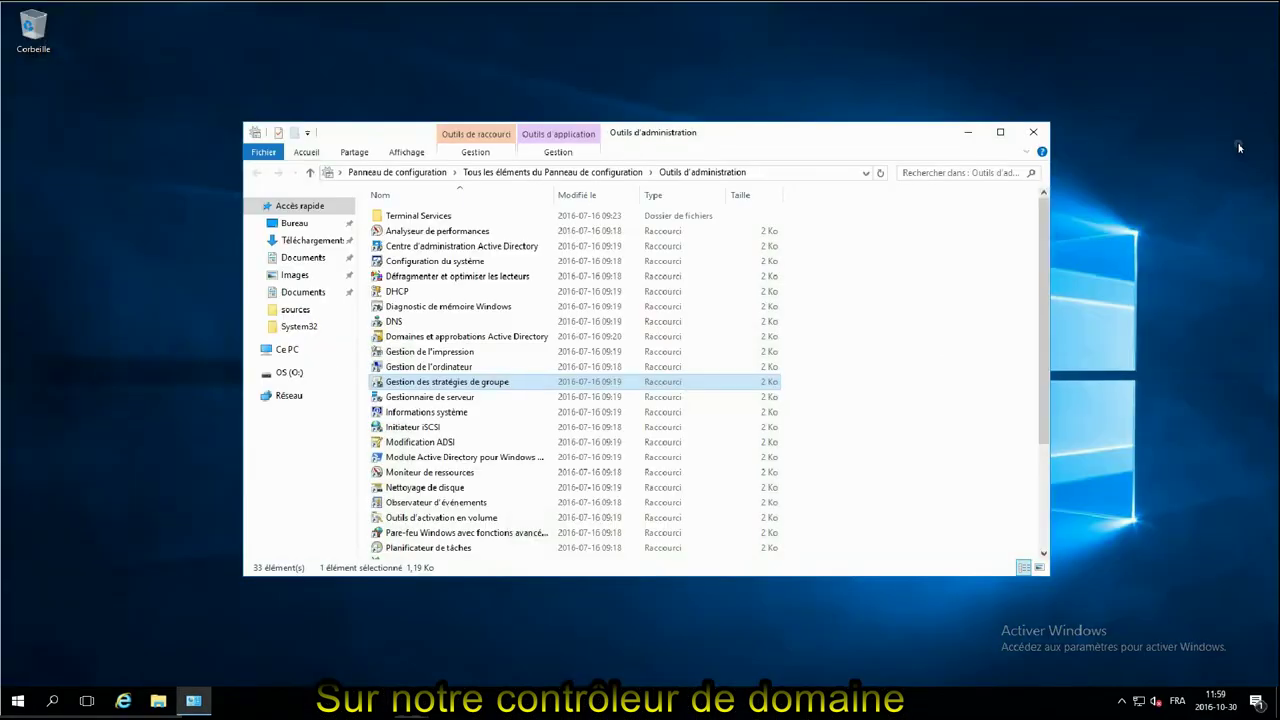
left_click(1033, 131)
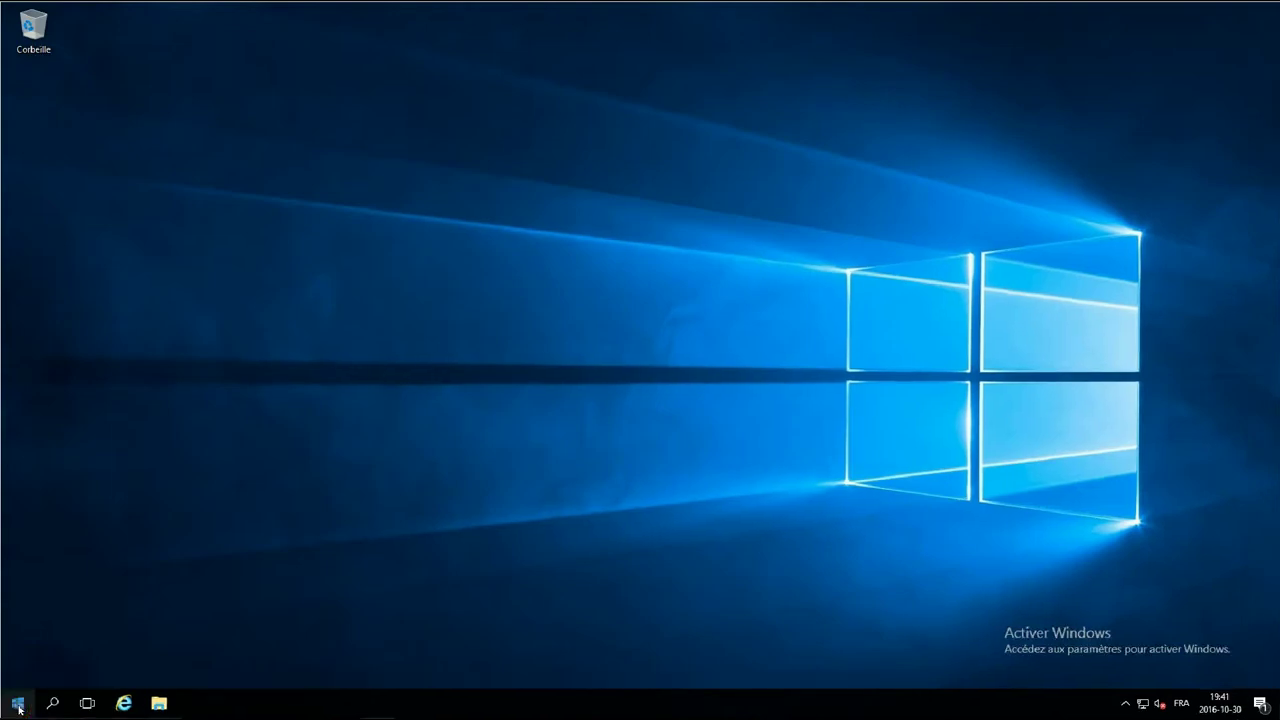
Open Outils d'administration, launch Gestion des stratégies de groupe and bring its console to the front.
left_click(17, 701)
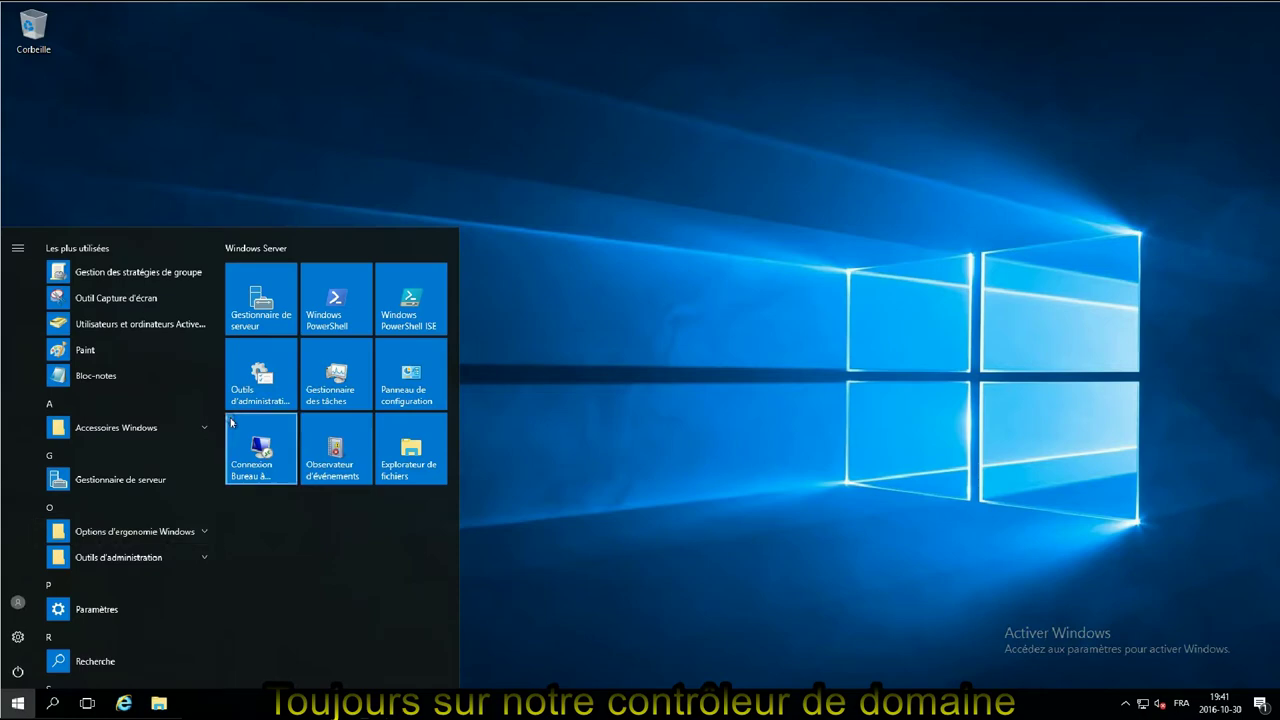
left_click(257, 378)
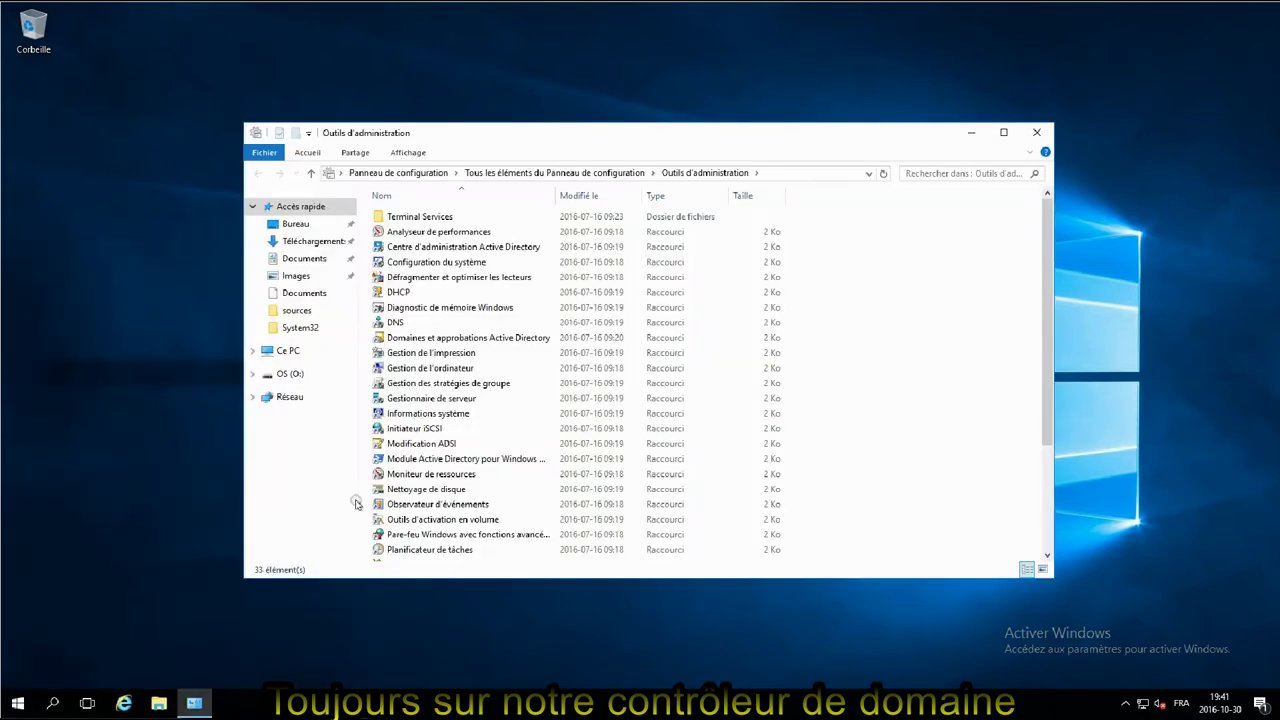
left_click(445, 385)
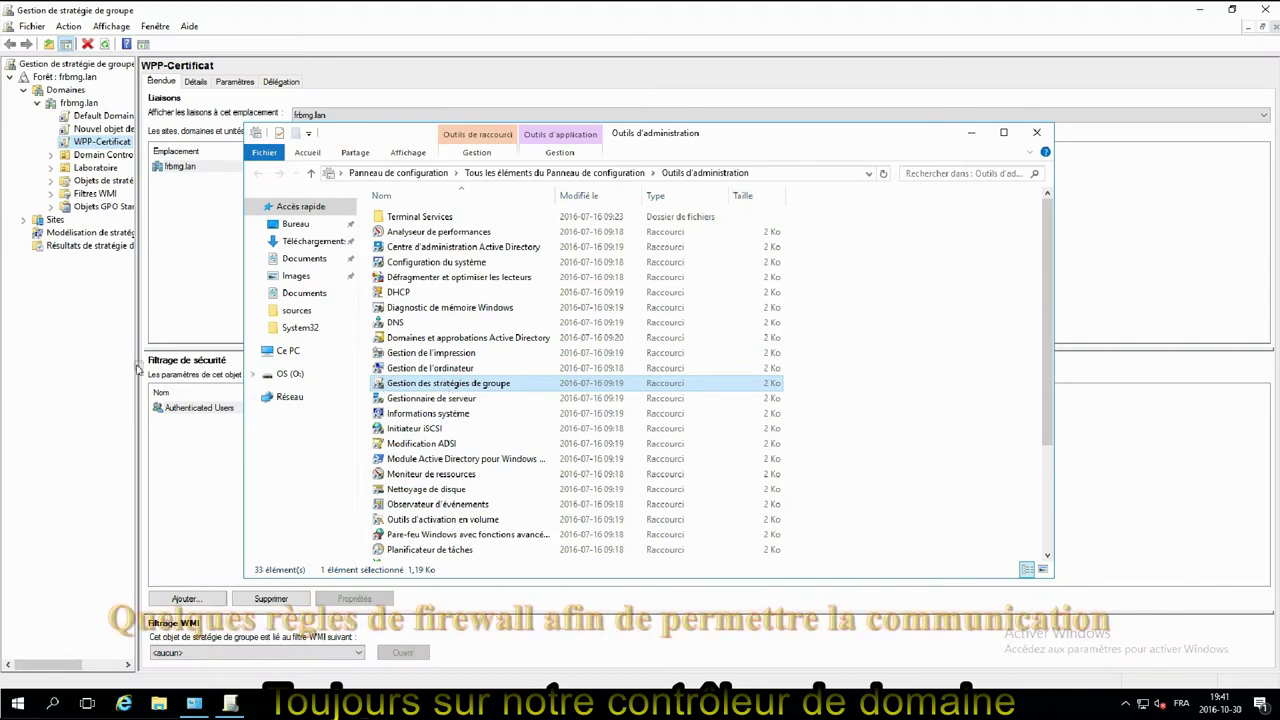
left_click(86, 357)
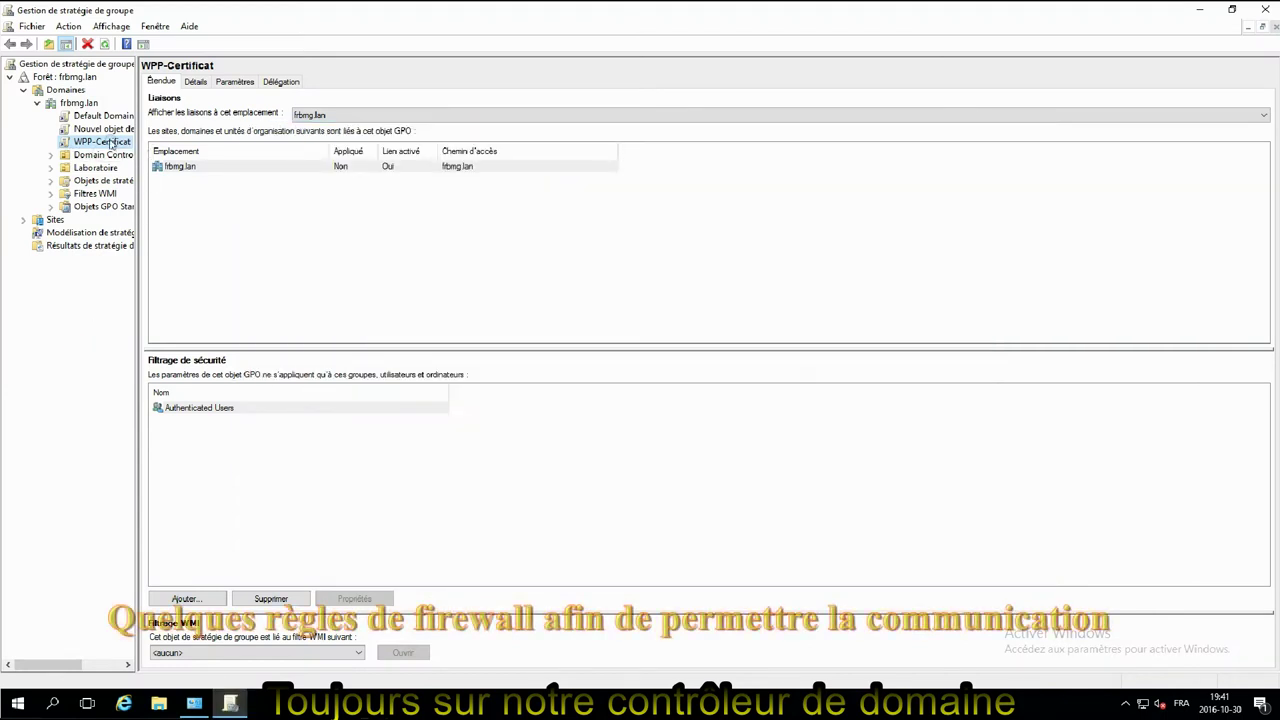
Open the WPP-Certificat GPO for editing, maximize the editor and widen its policy tree.
right_click(108, 141)
left_click(157, 147)
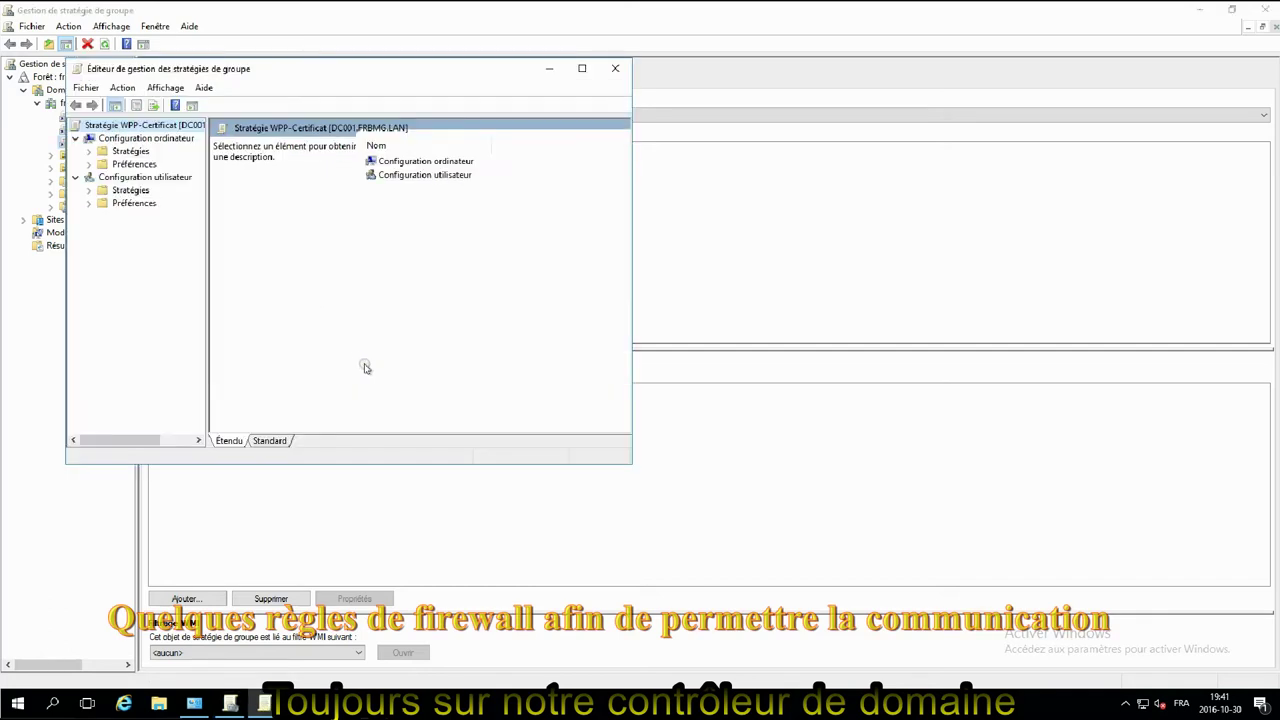
left_click(582, 70)
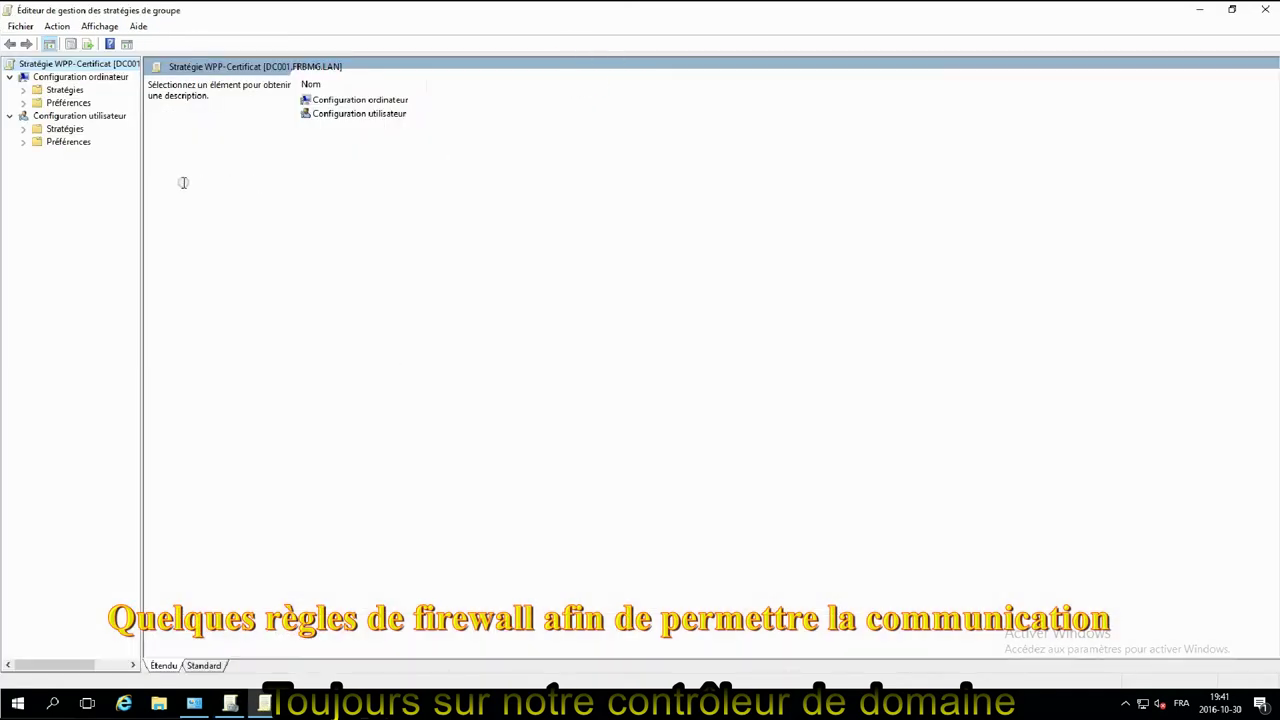
left_click_drag(140, 173, 221, 172)
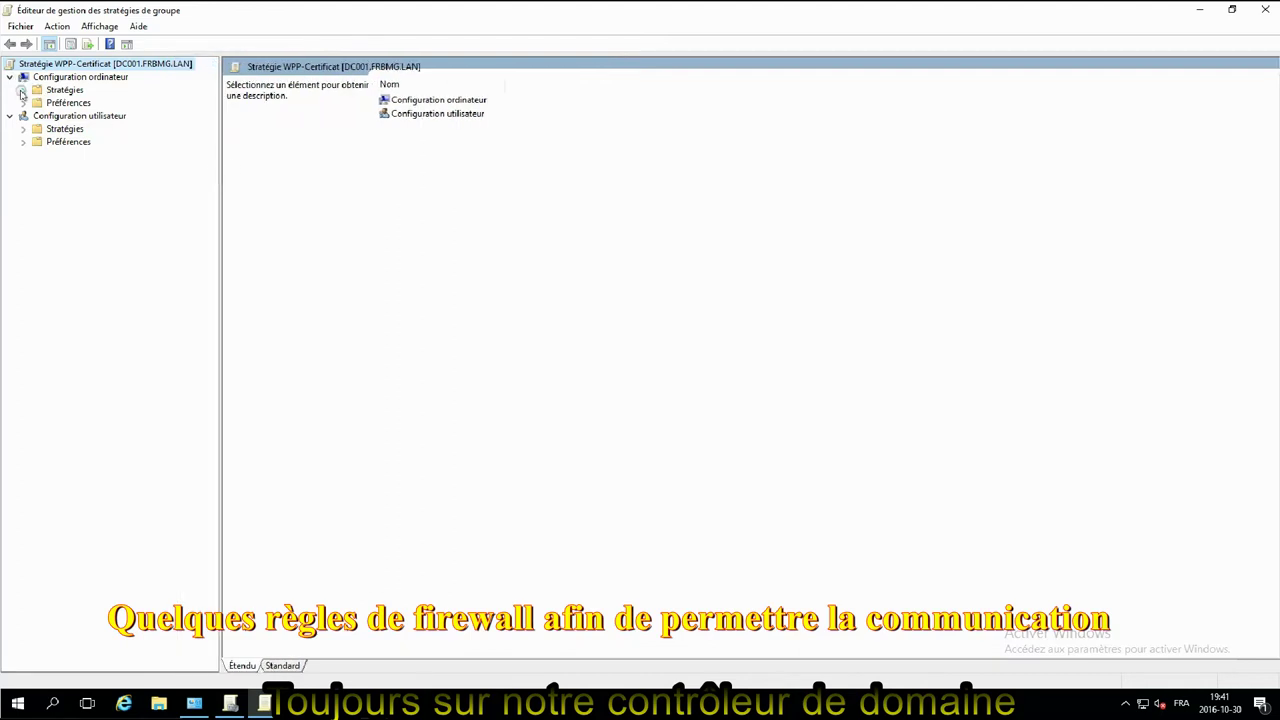
Open Règles de trafic entrant in the Windows firewall node under Paramètres Windows, Paramètres de sécurité of the computer configuration.
left_click(22, 90)
left_click(37, 115)
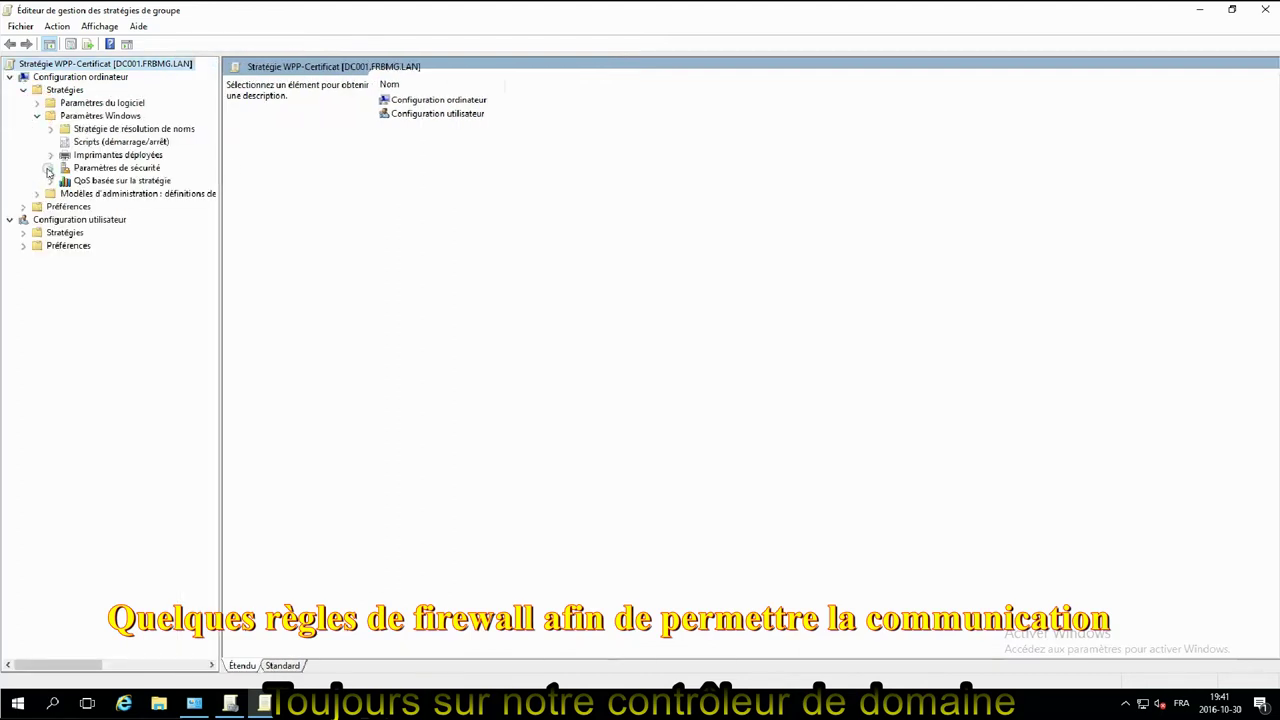
left_click(49, 168)
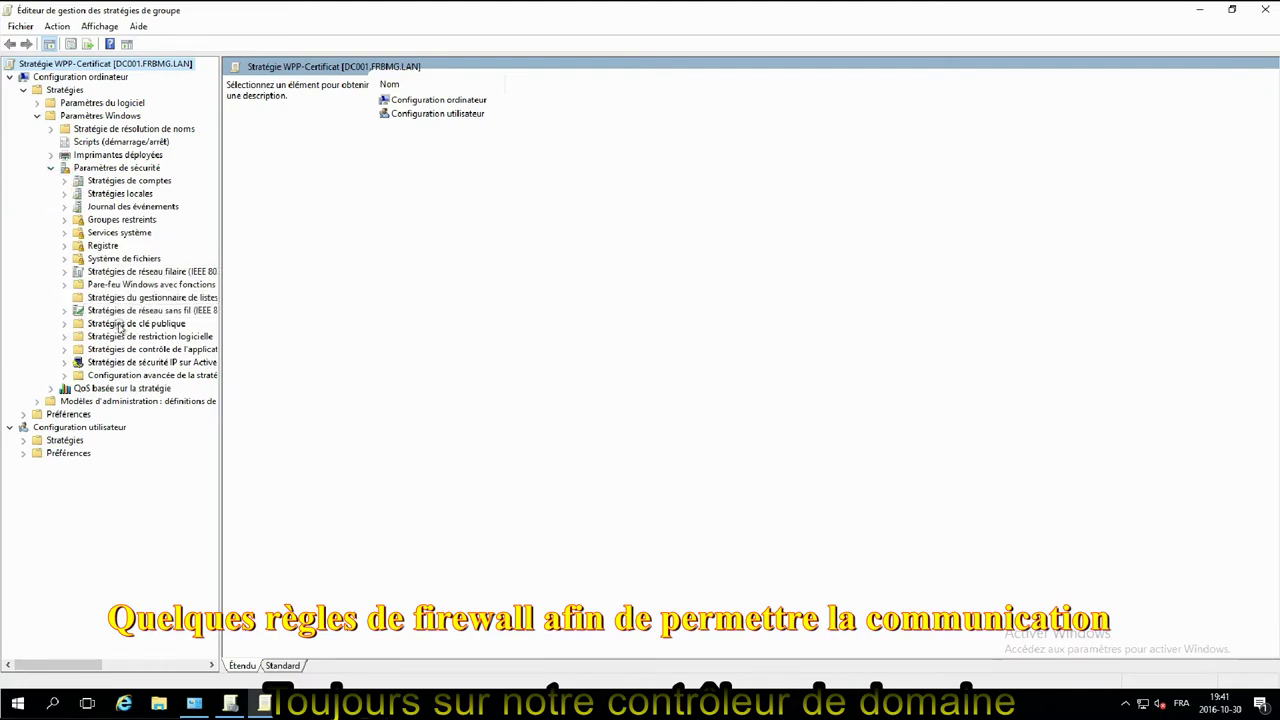
left_click(119, 286)
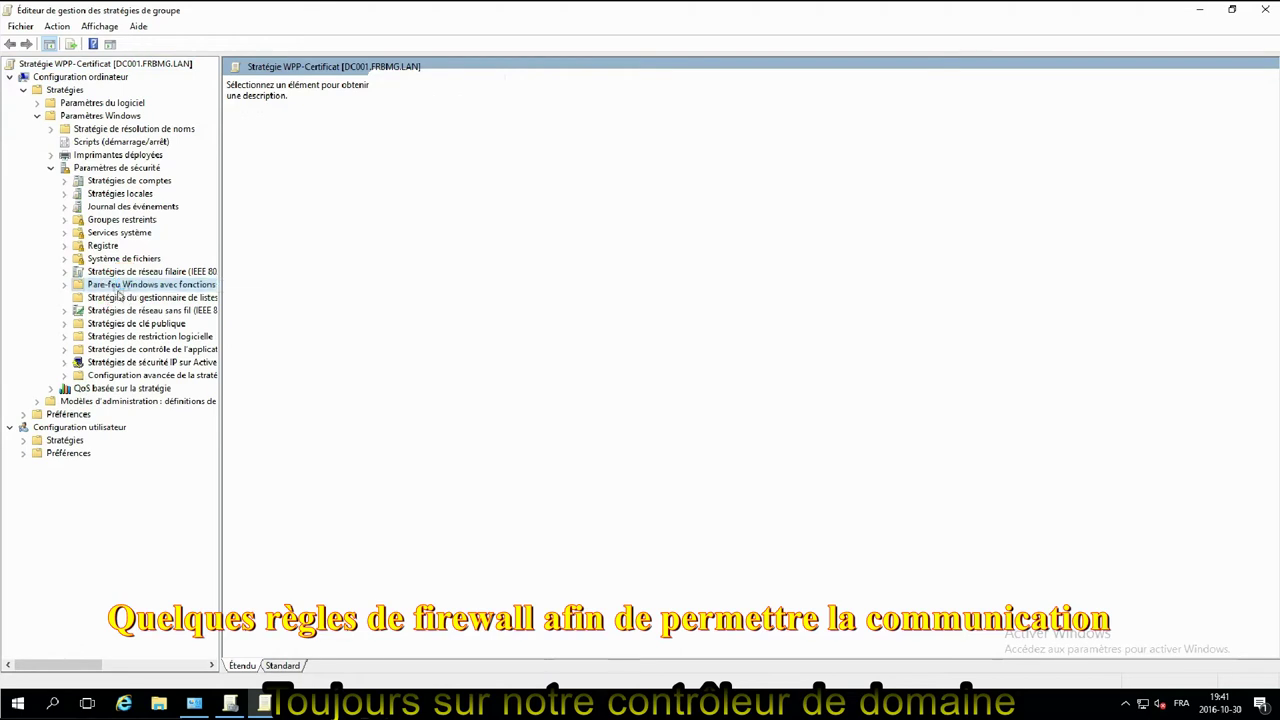
double_click(108, 287)
left_click(106, 299)
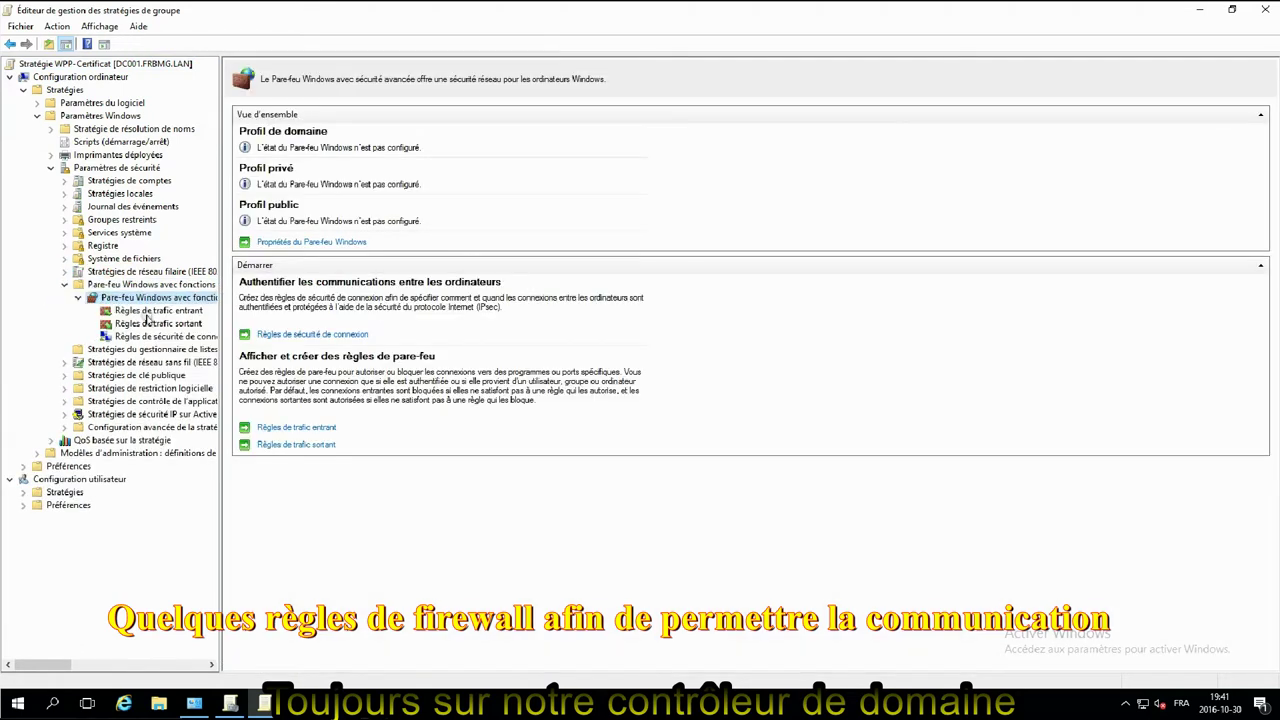
left_click(150, 311)
Start a new inbound traffic rule of type Personnalisée and advance to the Programme page.
right_click(165, 312)
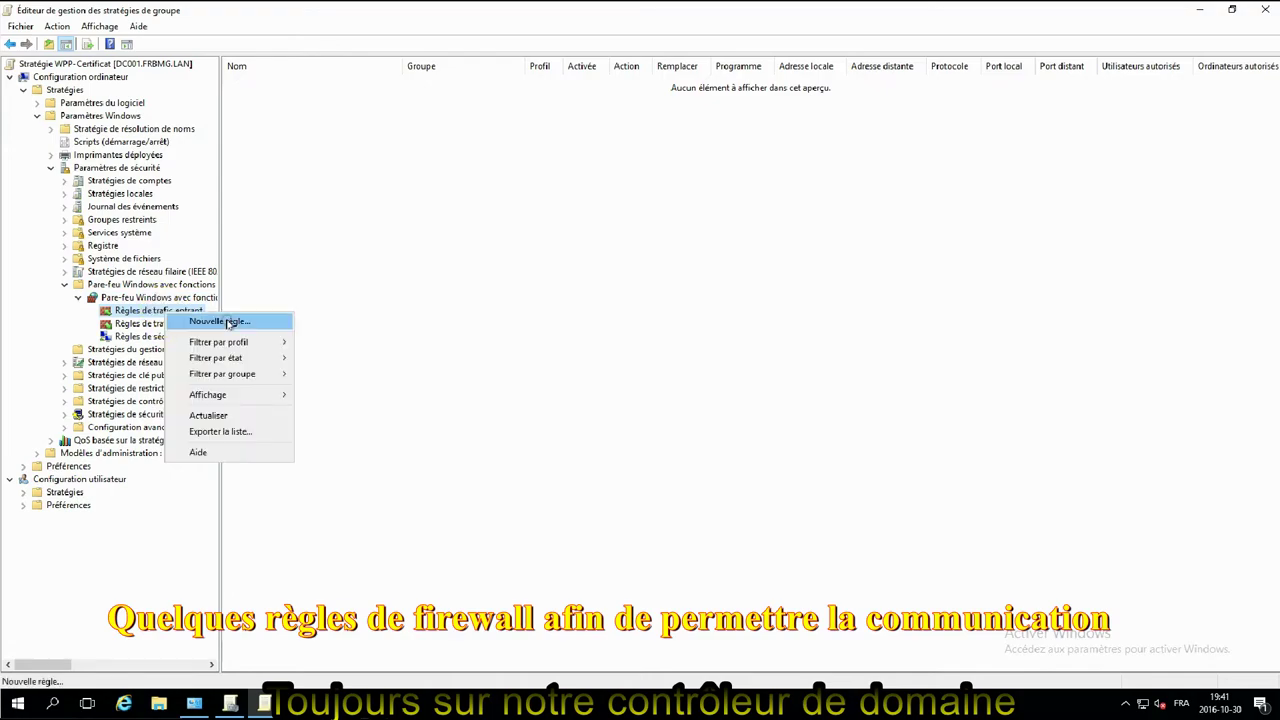
left_click(229, 322)
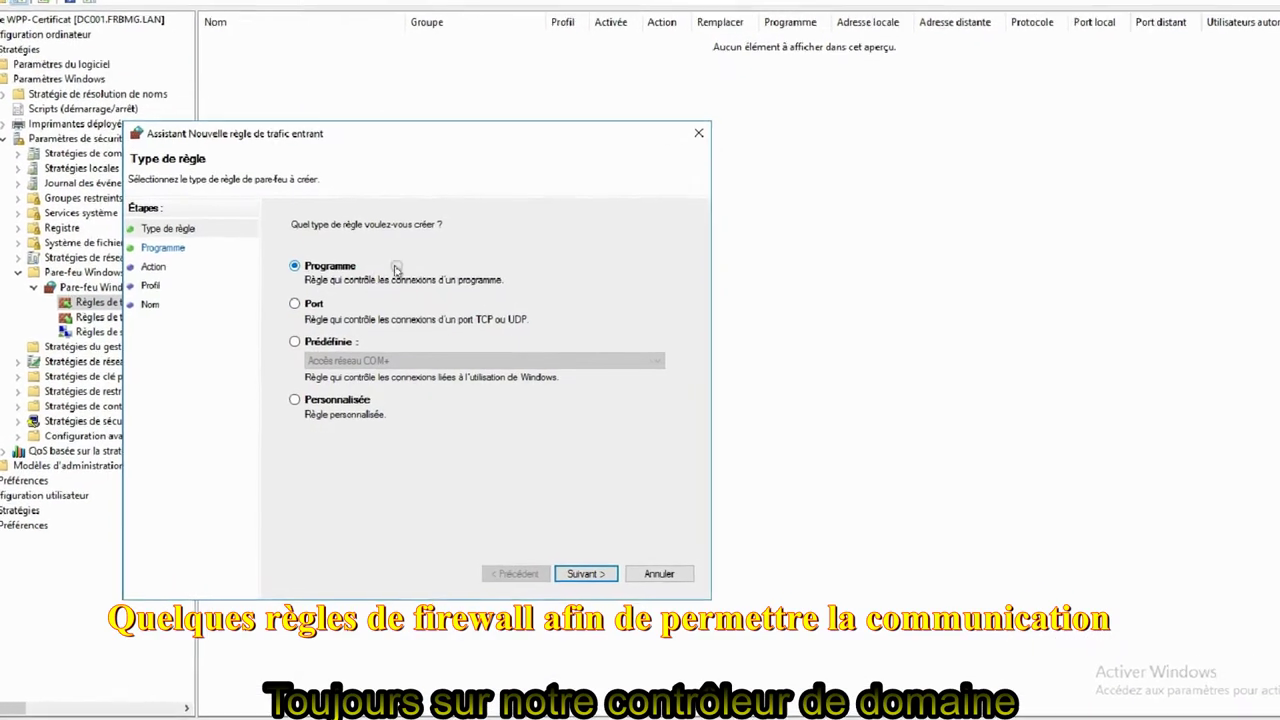
left_click(280, 404)
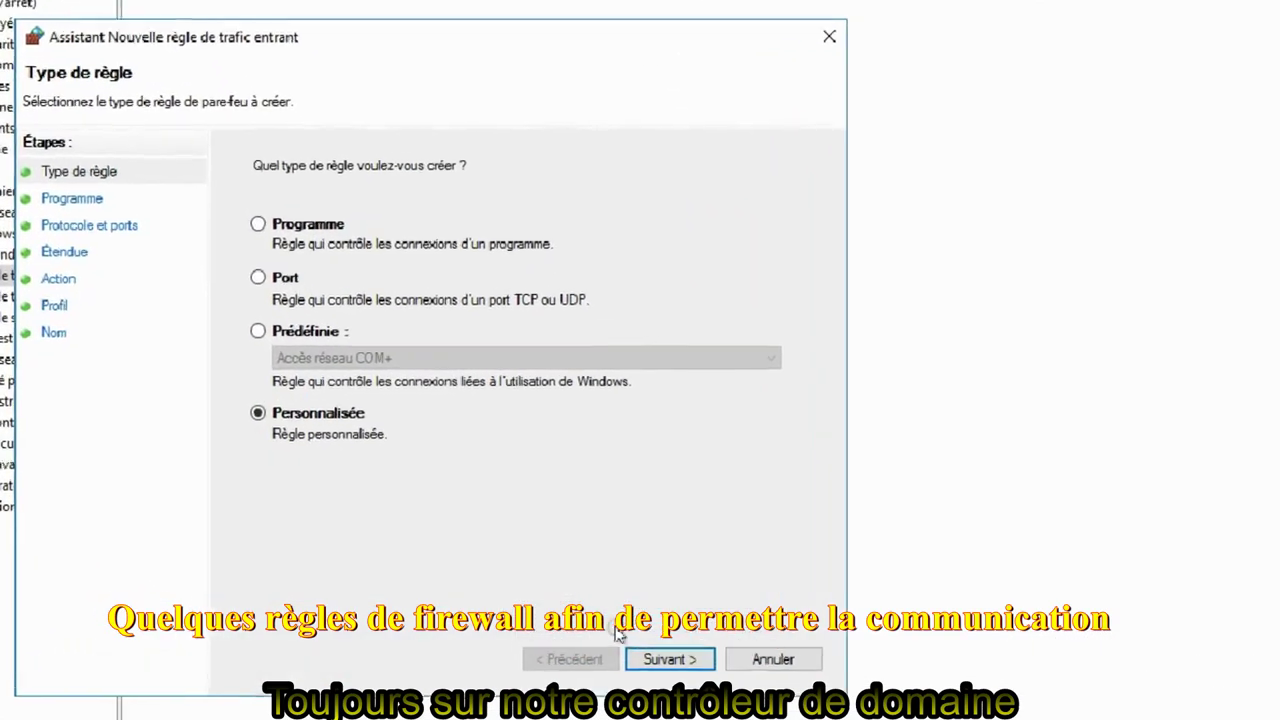
left_click(621, 608)
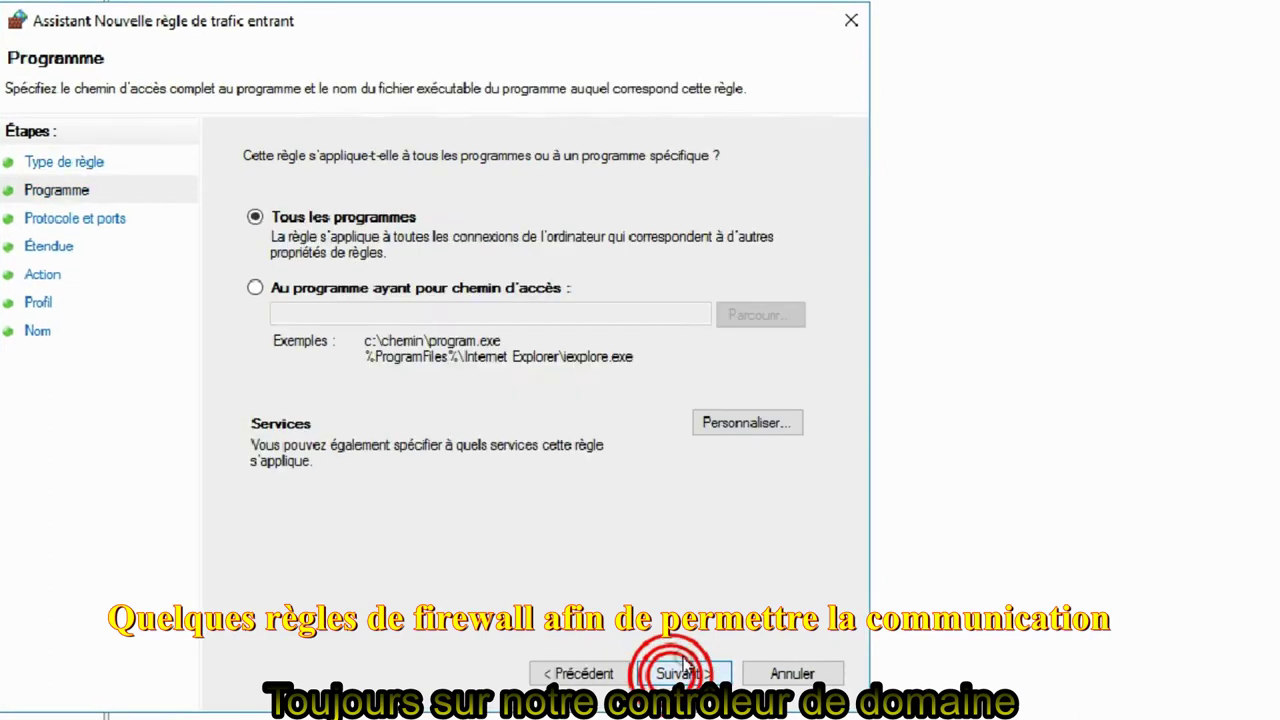
Restrict the inbound rule to the program path %winDir%\System32\SvcHost.exe.
left_click(256, 287)
left_click(286, 315)
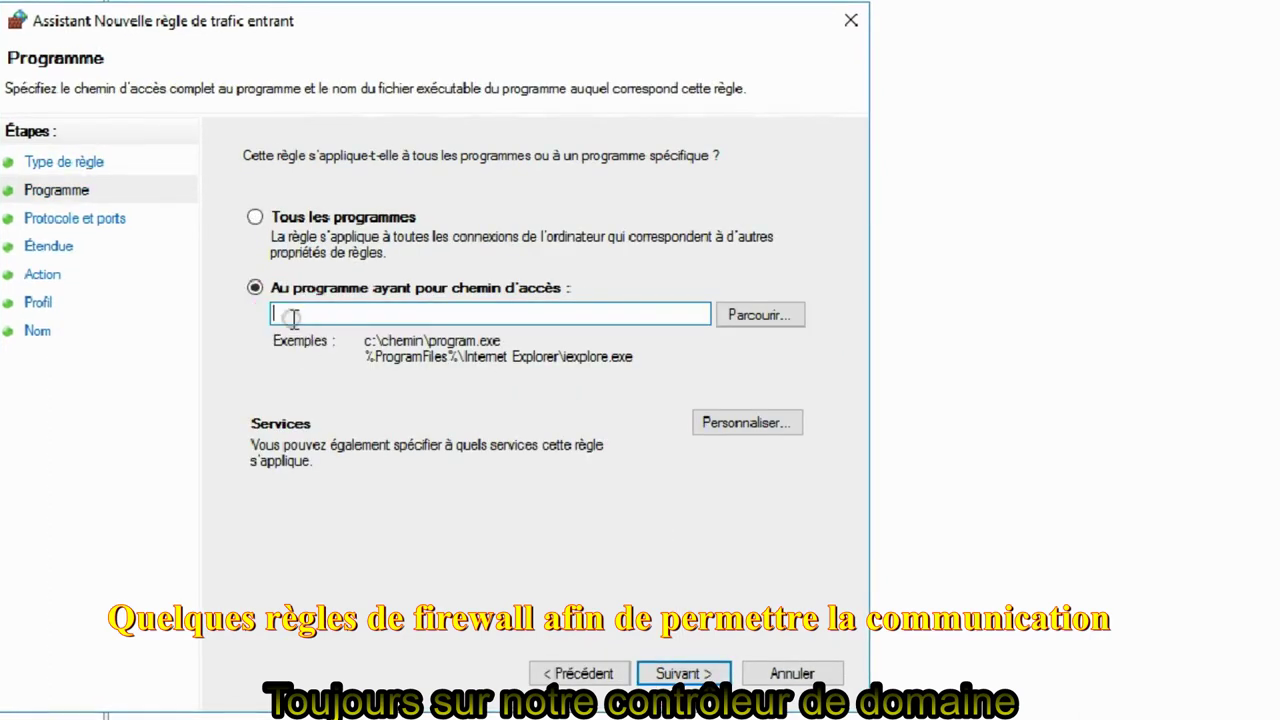
type("%winDir%\\System32\\SvcHost.exe")
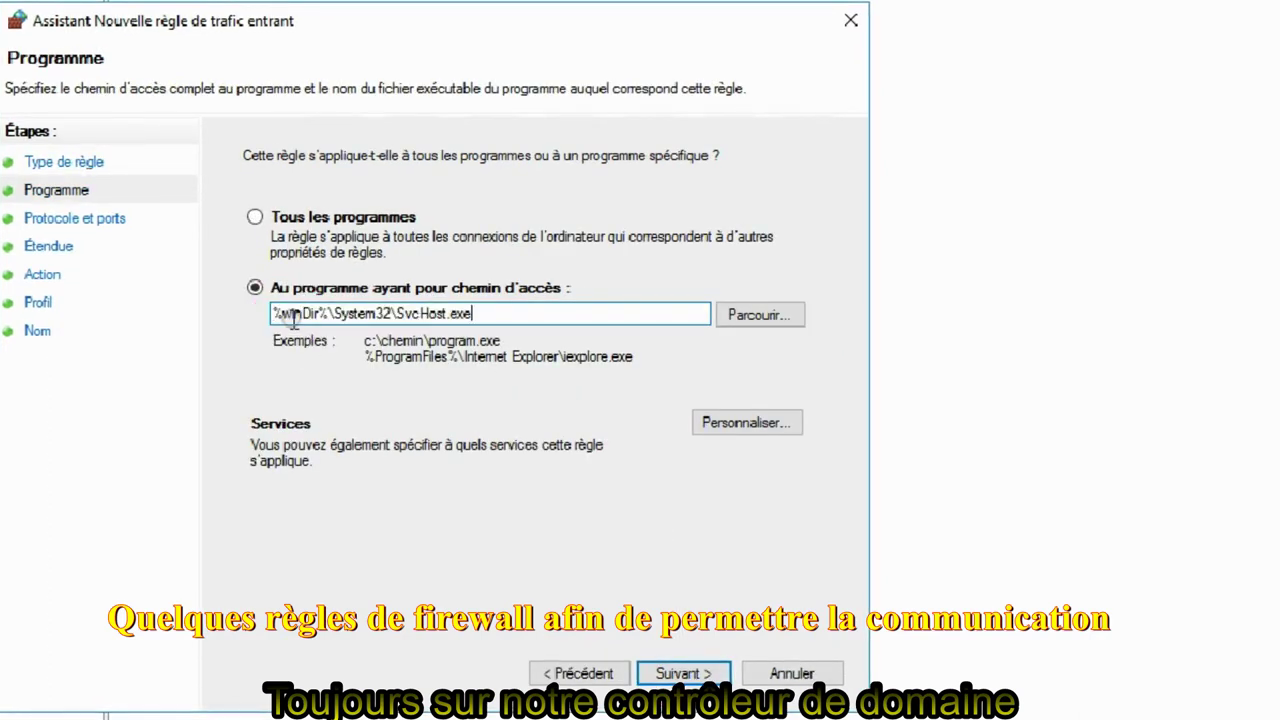
Customize the rule's service settings so it applies only to the service Appel de procédure distante (RPC), RpcSs.
left_click(691, 401)
left_click(740, 422)
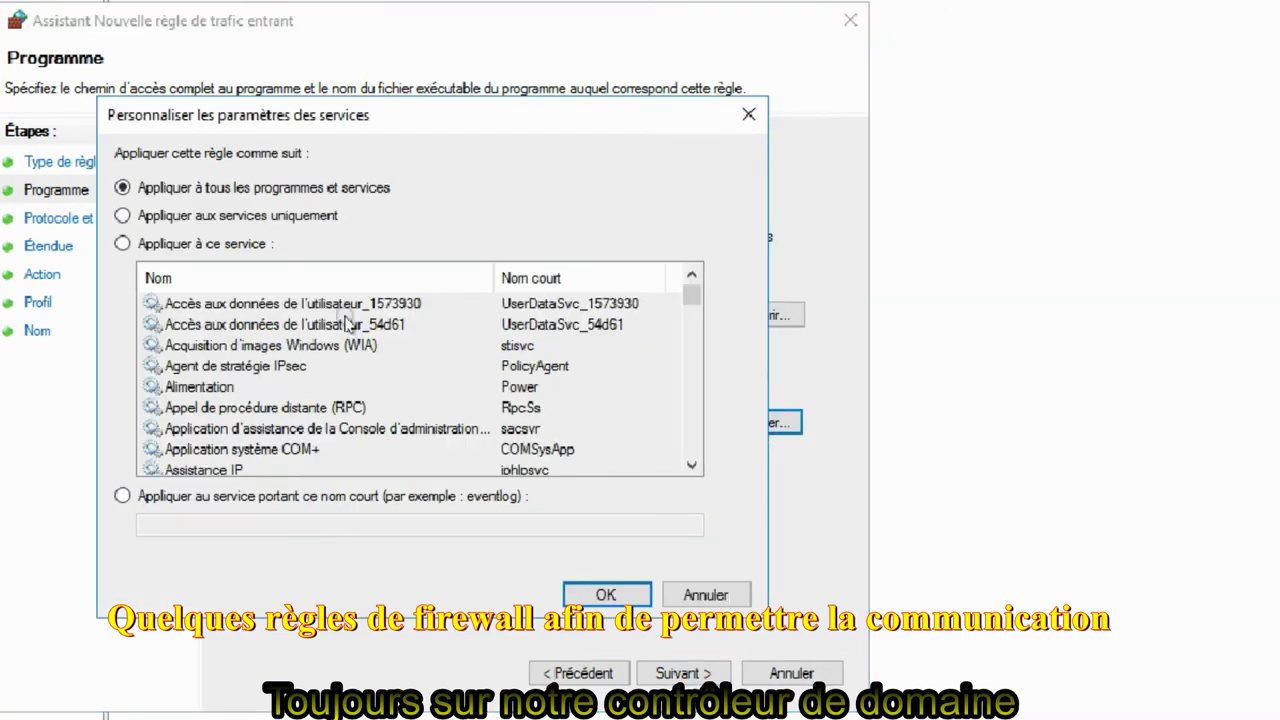
left_click(123, 246)
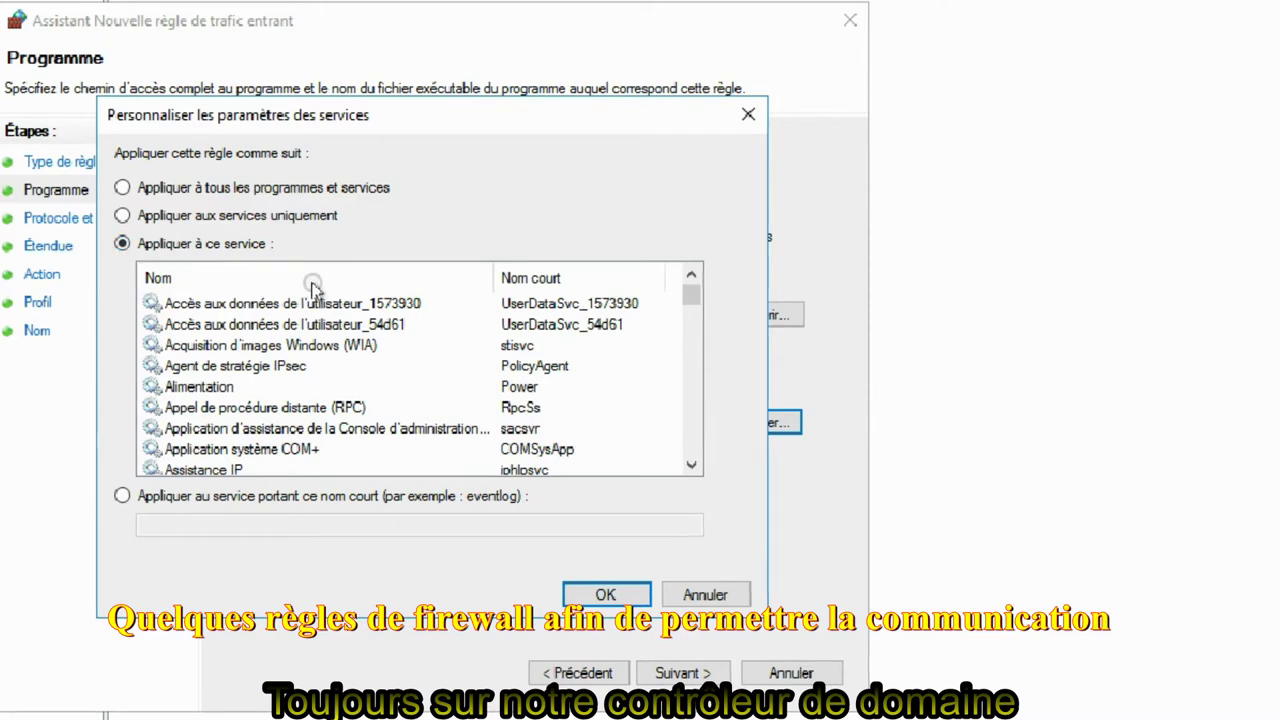
left_click(723, 248)
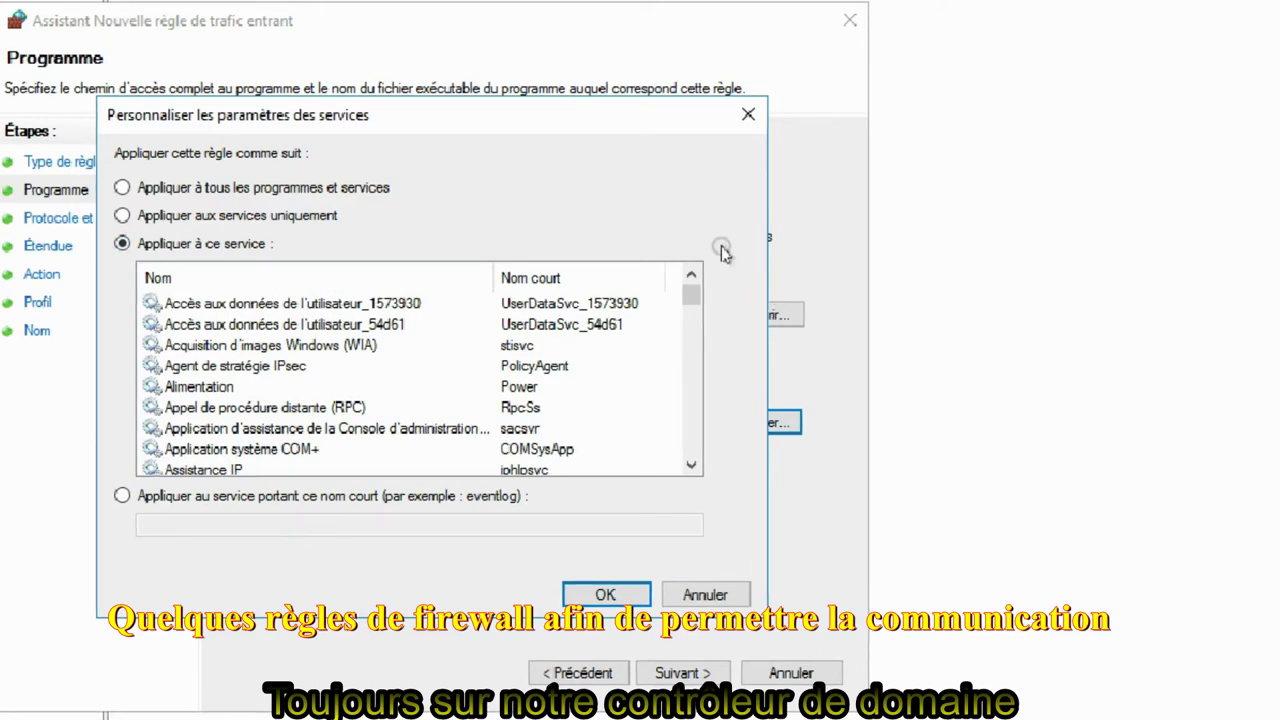
left_click(691, 469)
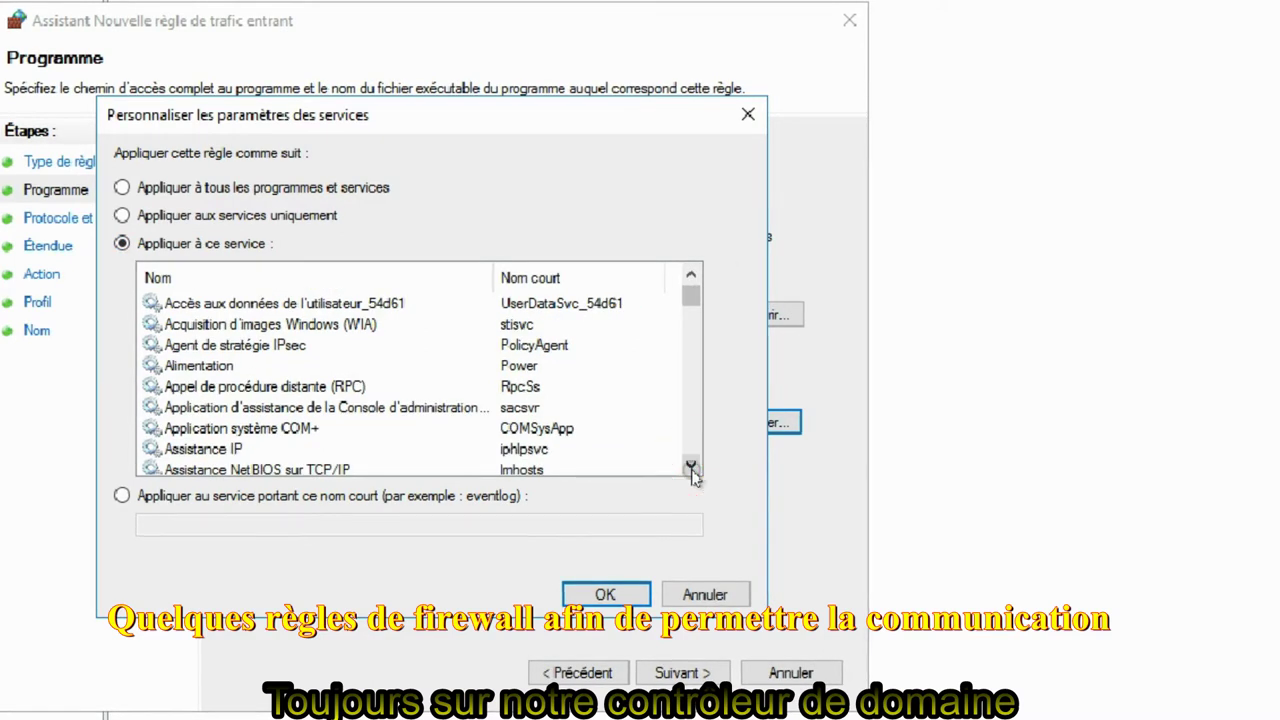
left_click(520, 390)
left_click(608, 595)
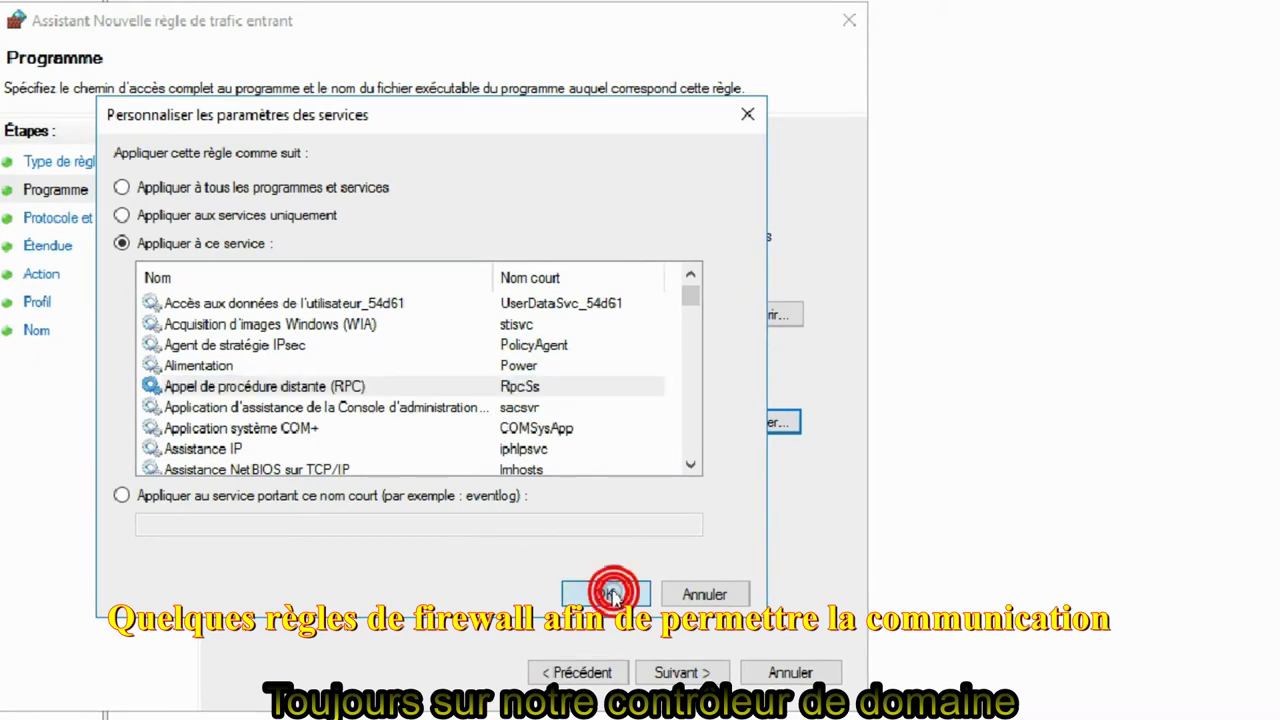
Confirm the rule for the svchost process and limit it to protocol TCP with specific local port 135.
left_click(678, 673)
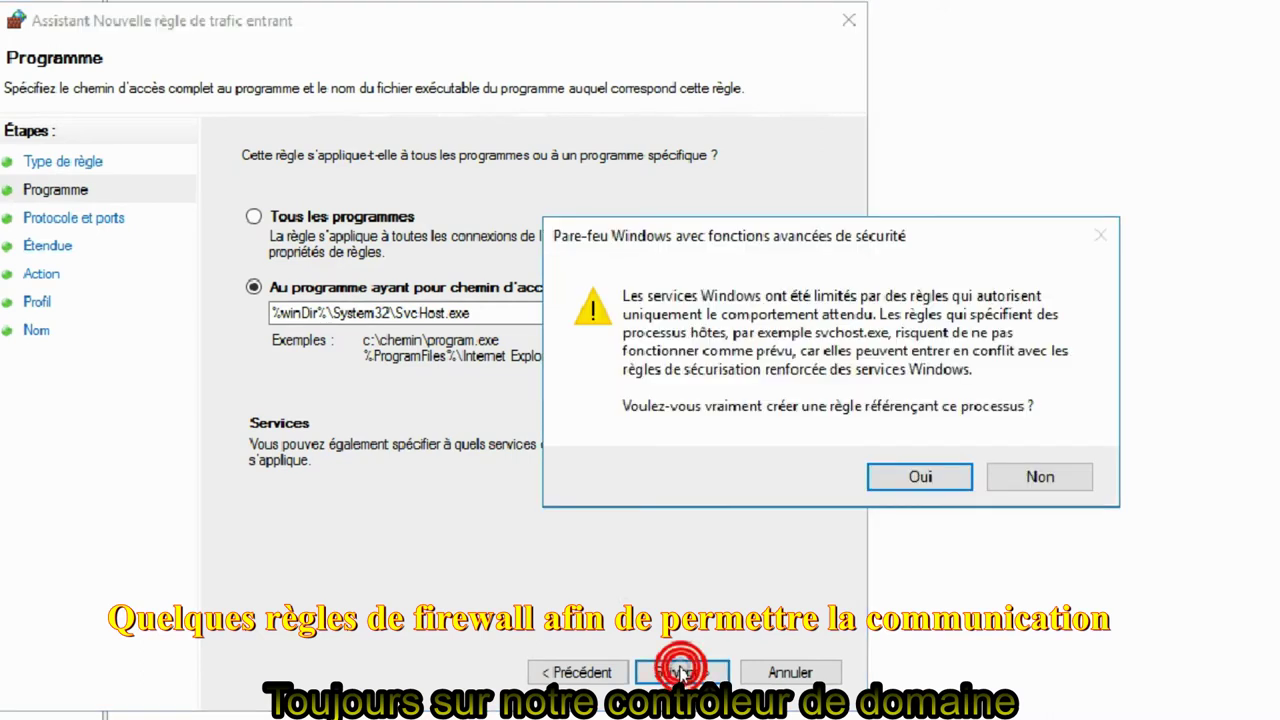
left_click(925, 478)
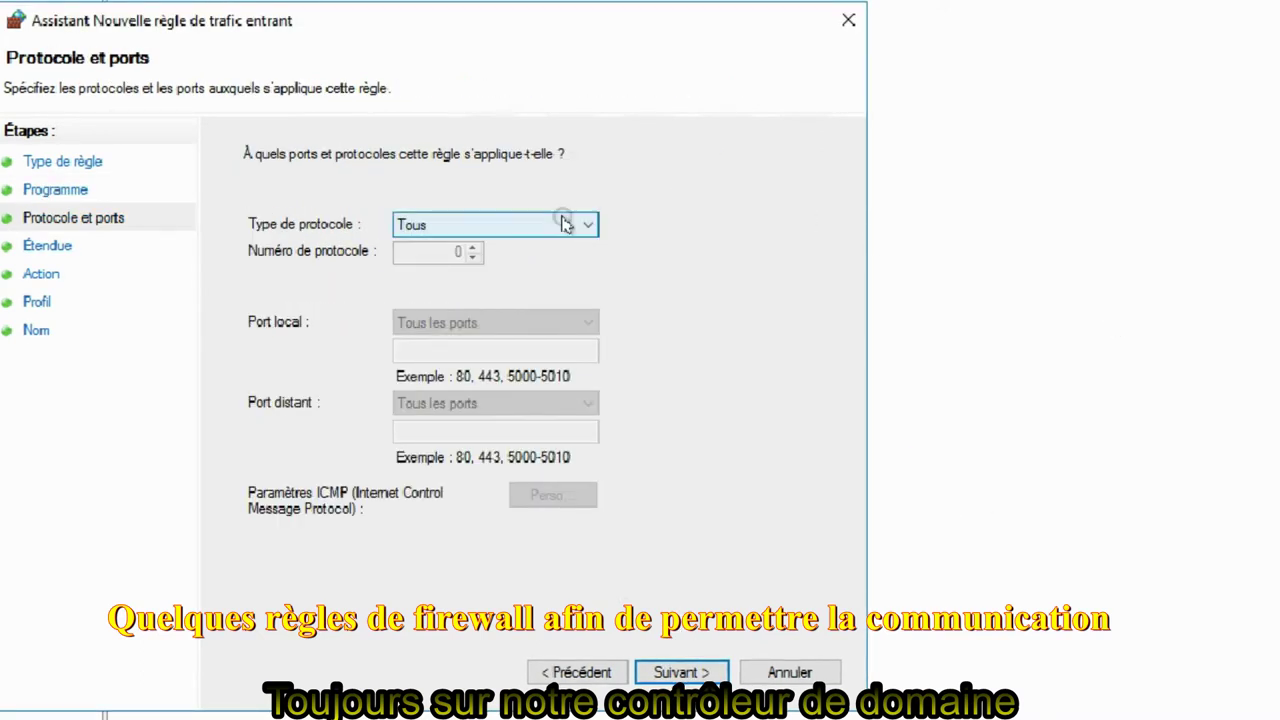
left_click(552, 228)
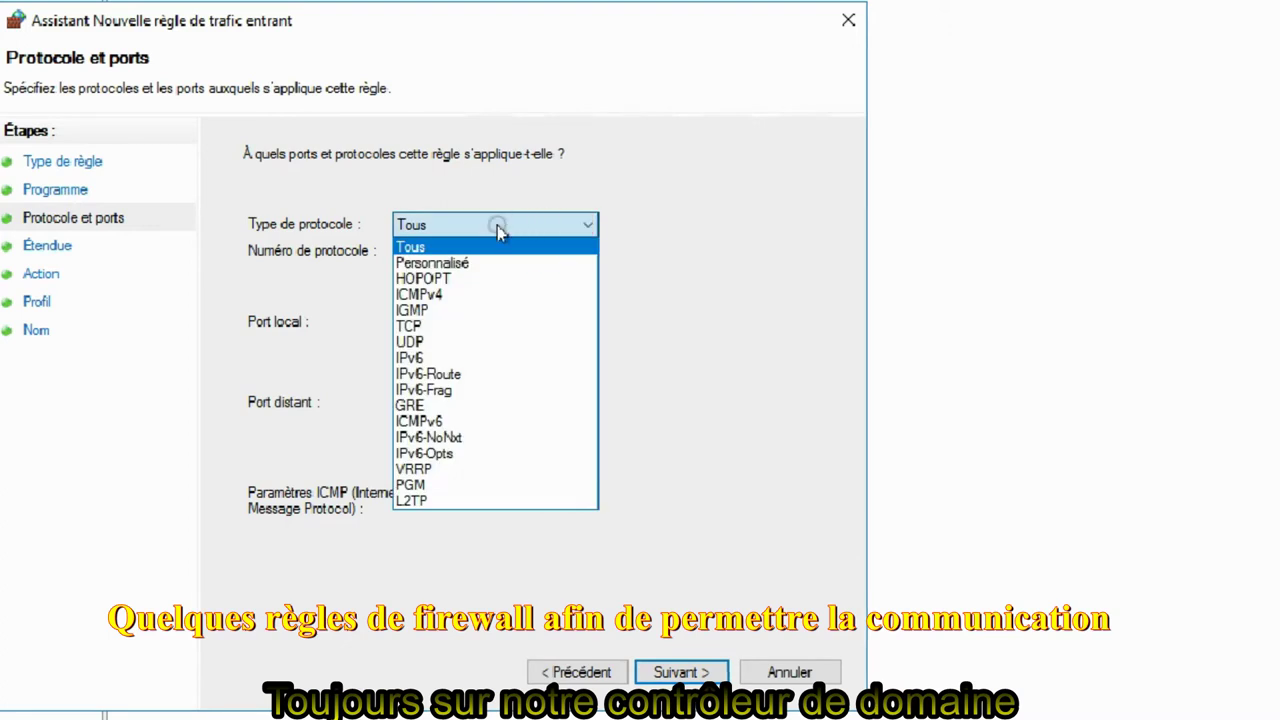
left_click(427, 326)
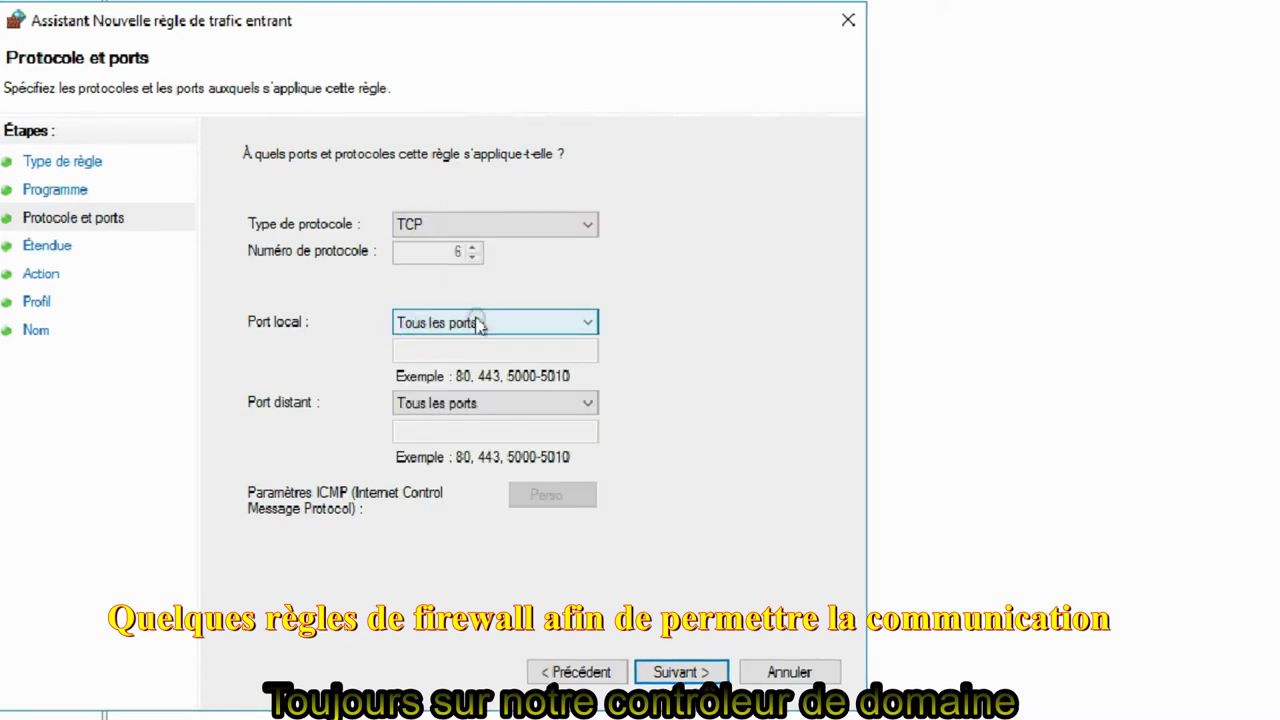
left_click(473, 324)
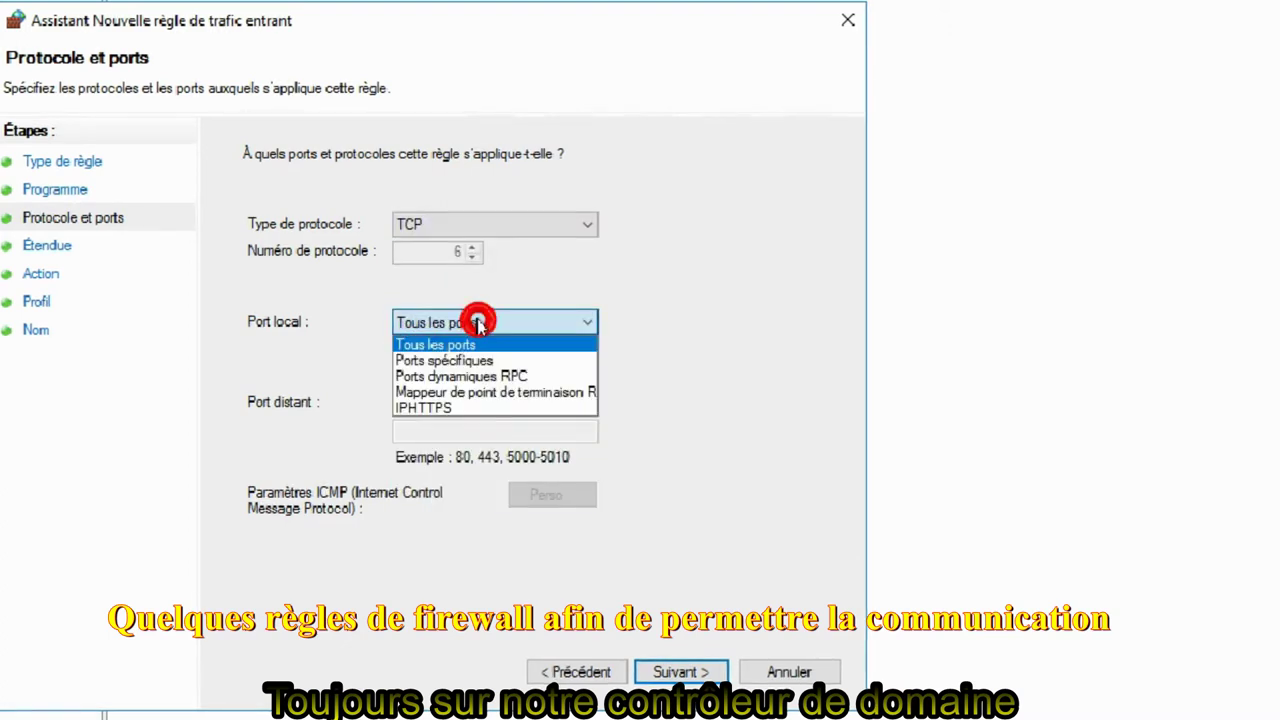
left_click(476, 361)
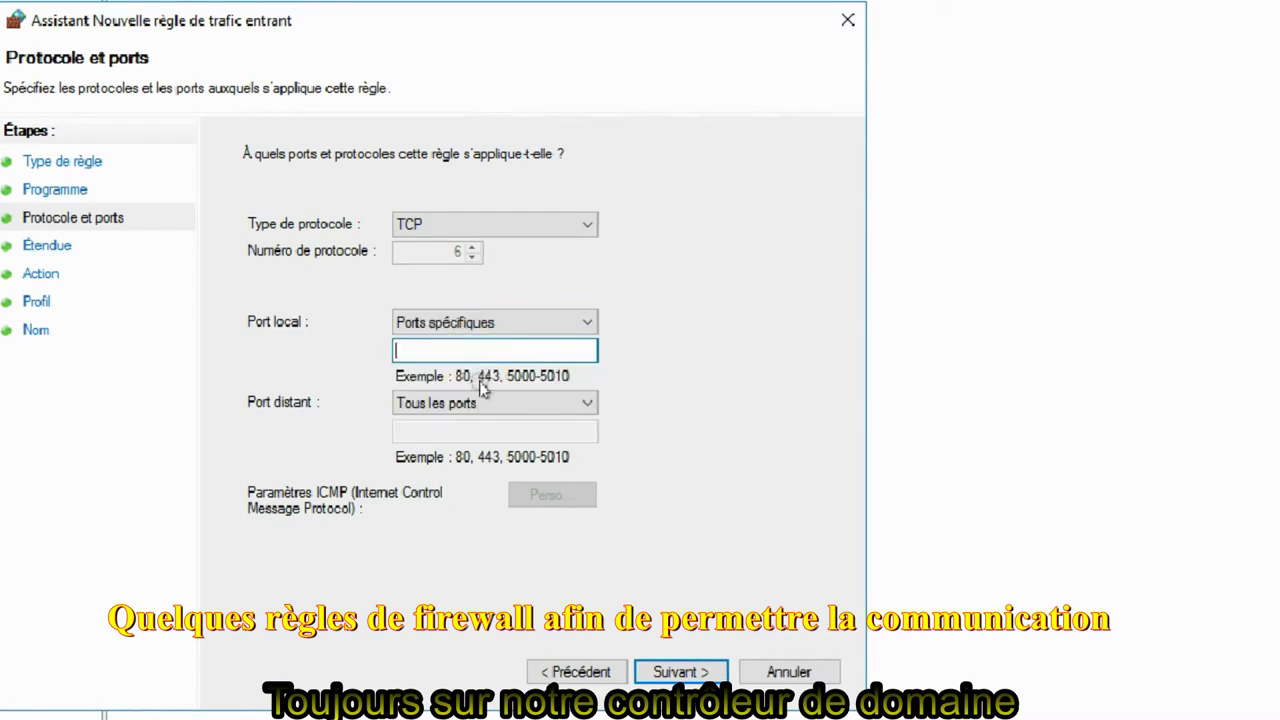
left_click(415, 352)
type("135")
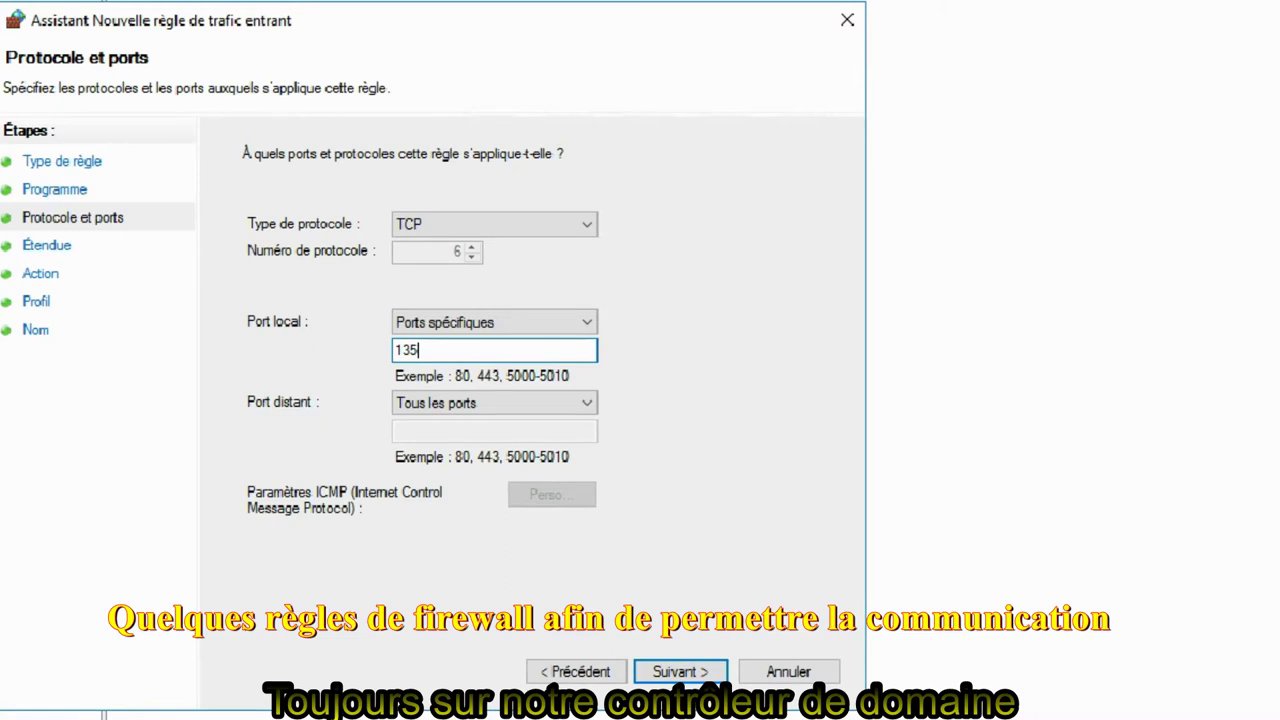
left_click(677, 670)
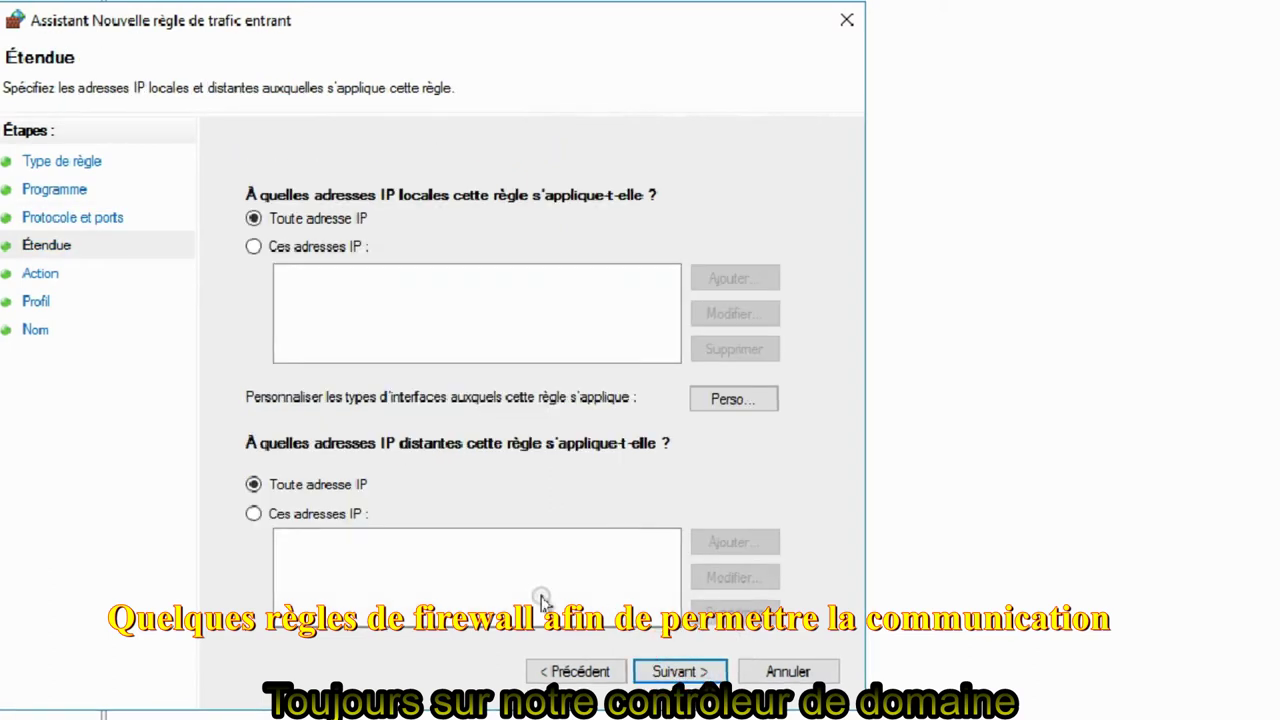
Restrict the rule's remote IP addresses to the subnet 192.168.30.0/24.
left_click(294, 517)
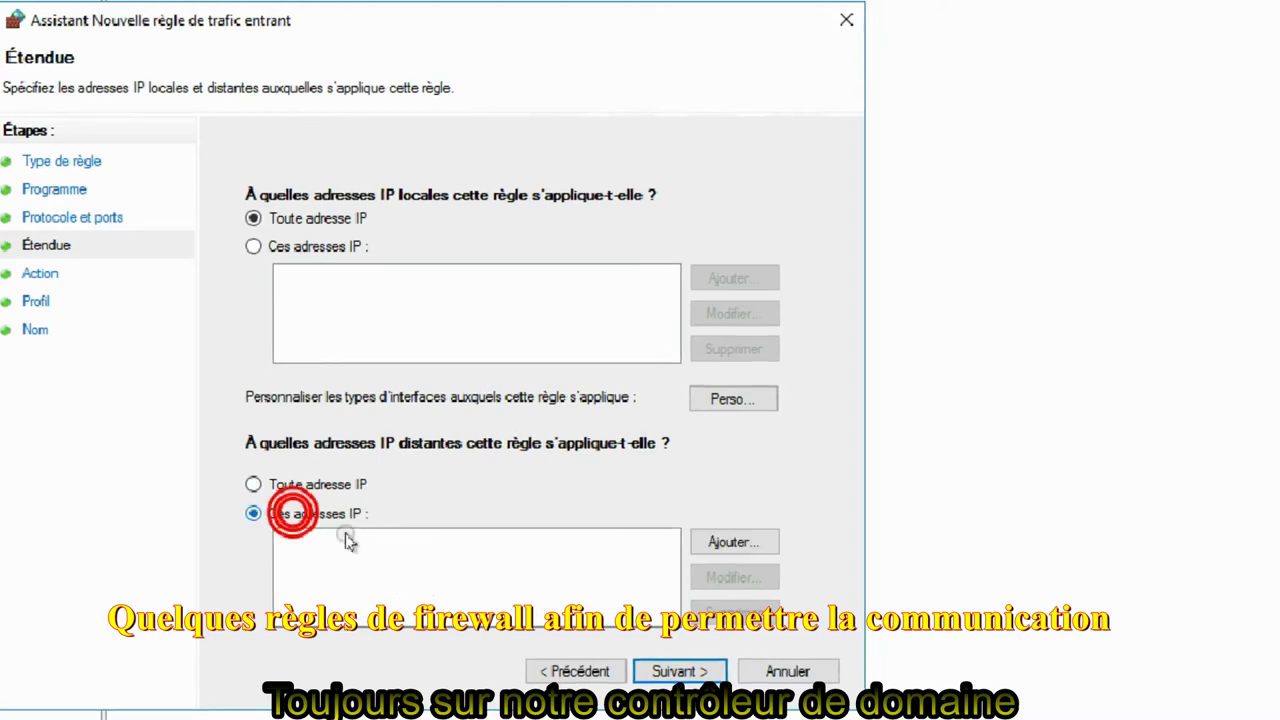
left_click(727, 543)
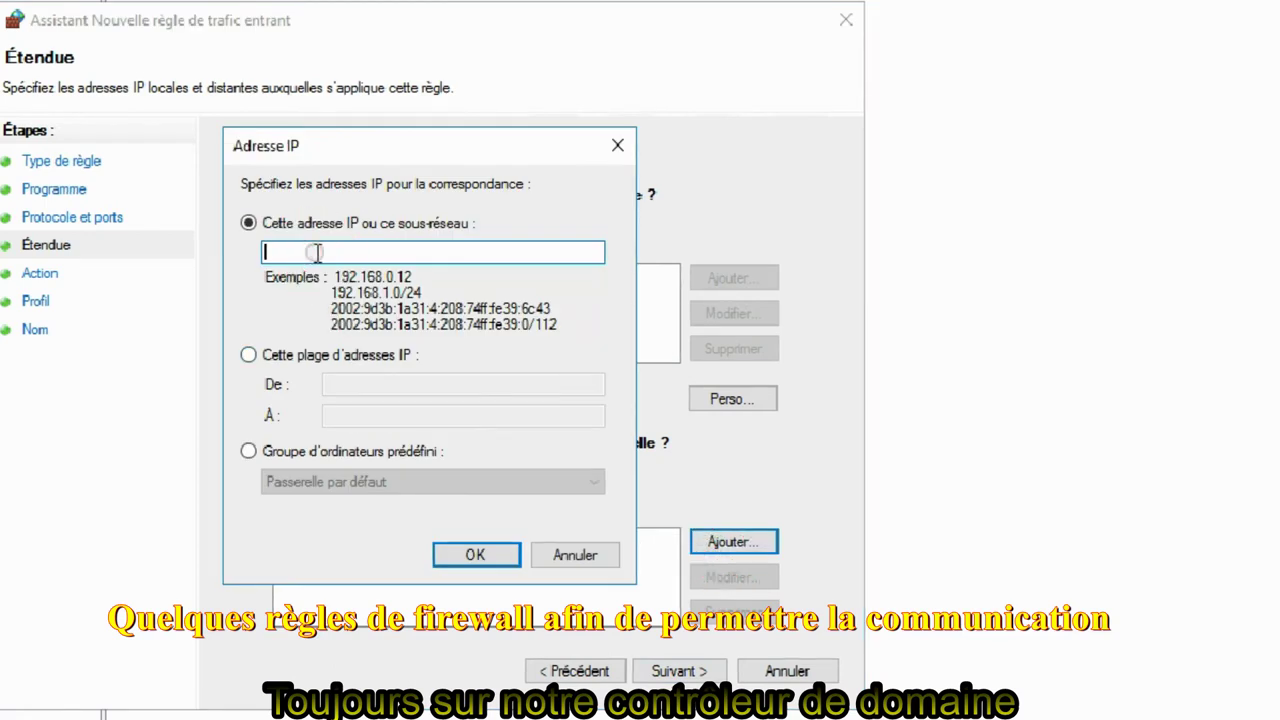
type("192.168.30")
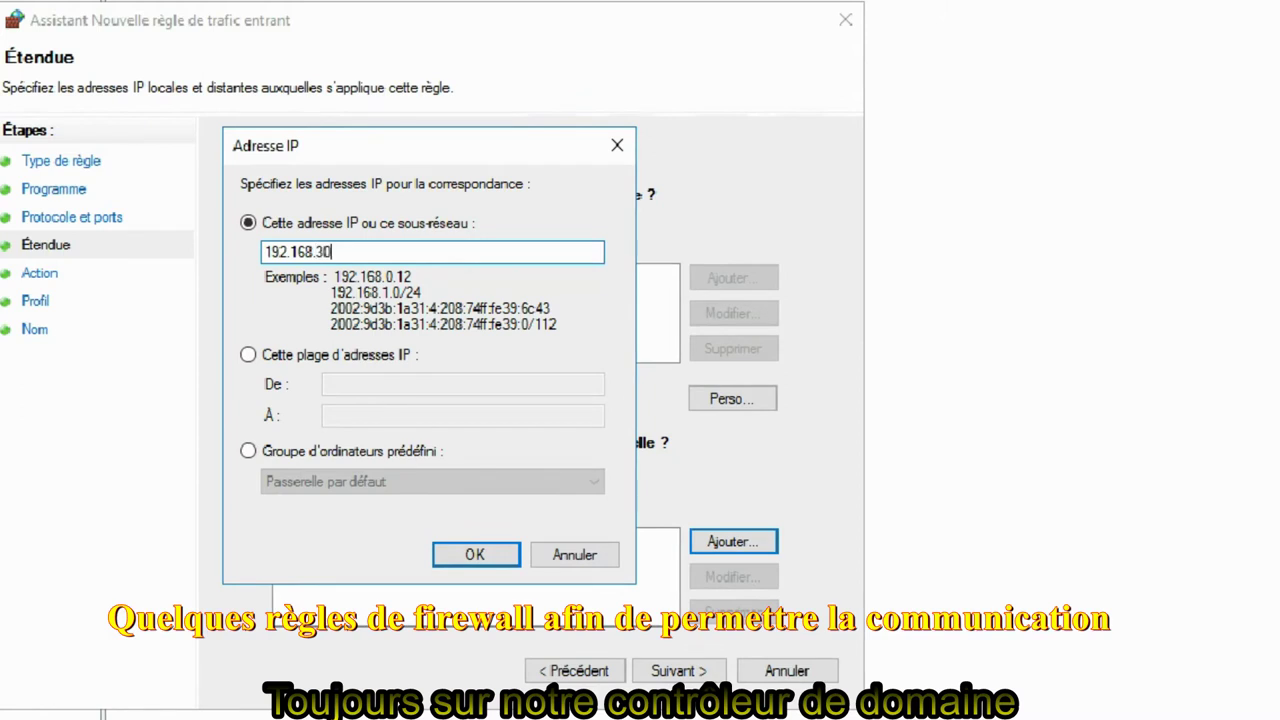
type(".0/24")
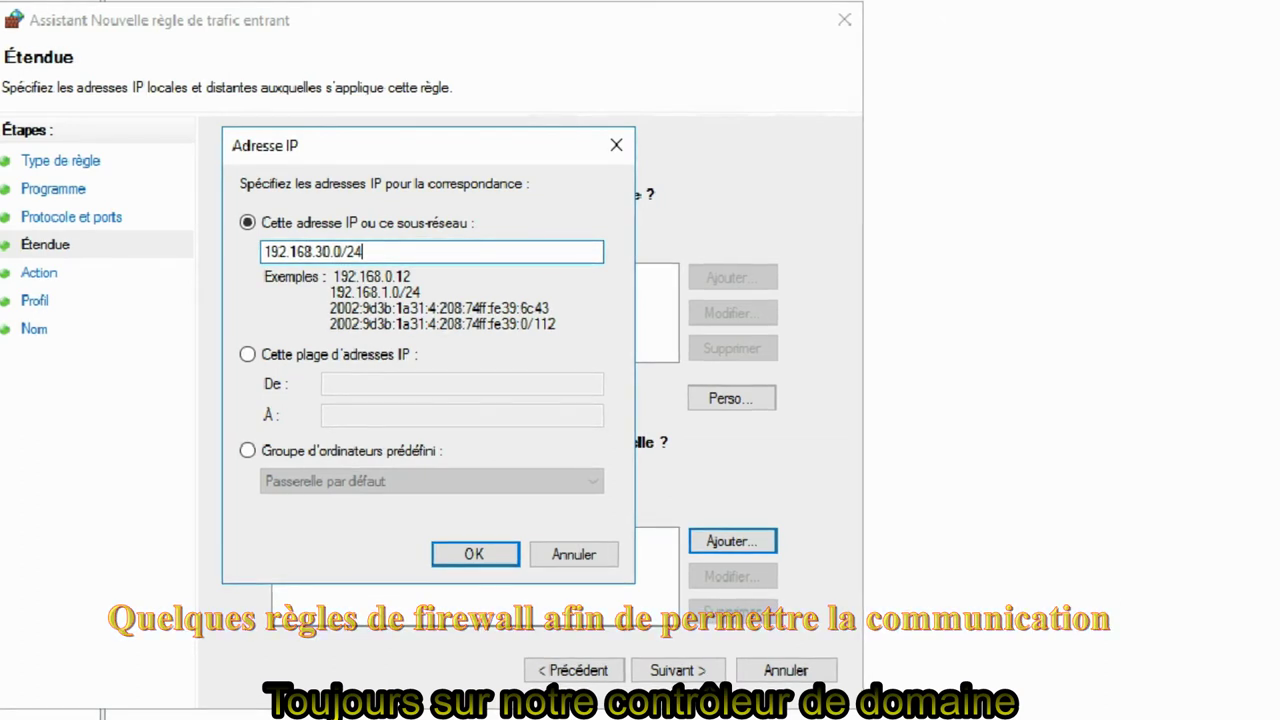
left_click(478, 556)
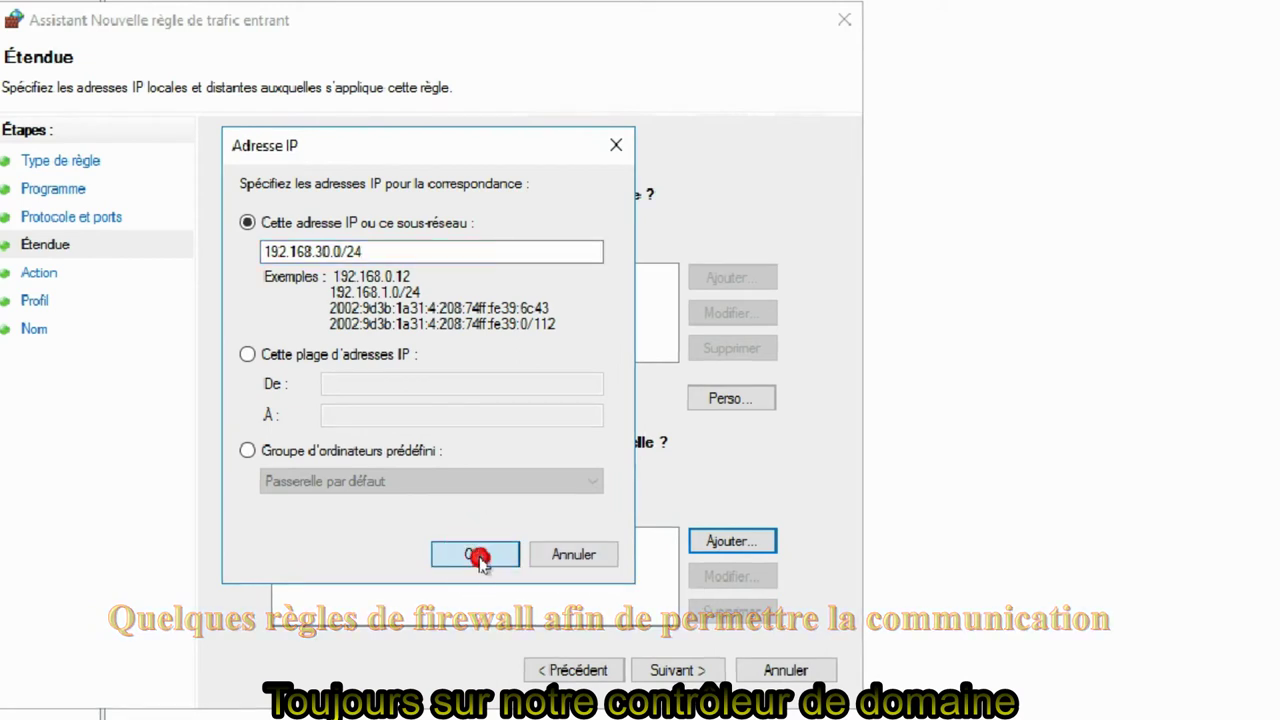
left_click(677, 670)
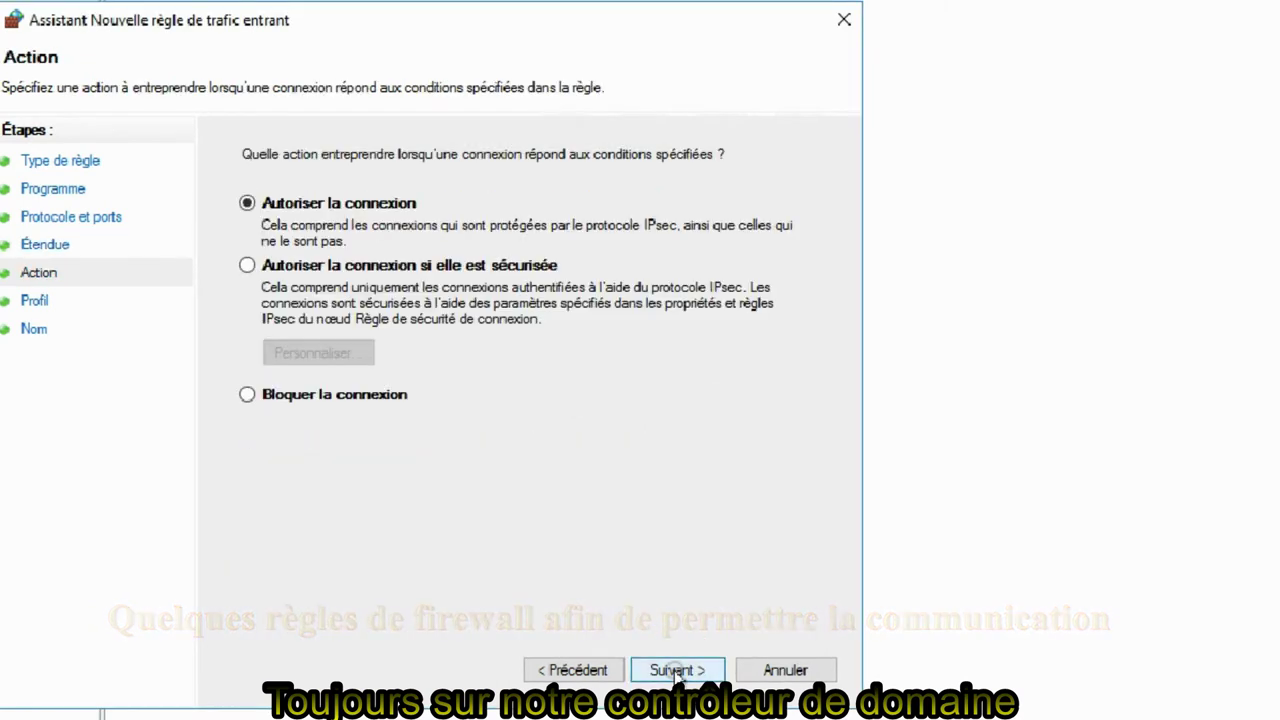
Keep the action Autoriser la connexion and apply the rule to the Domaine profile only, excluding Privé and Public.
left_click(677, 670)
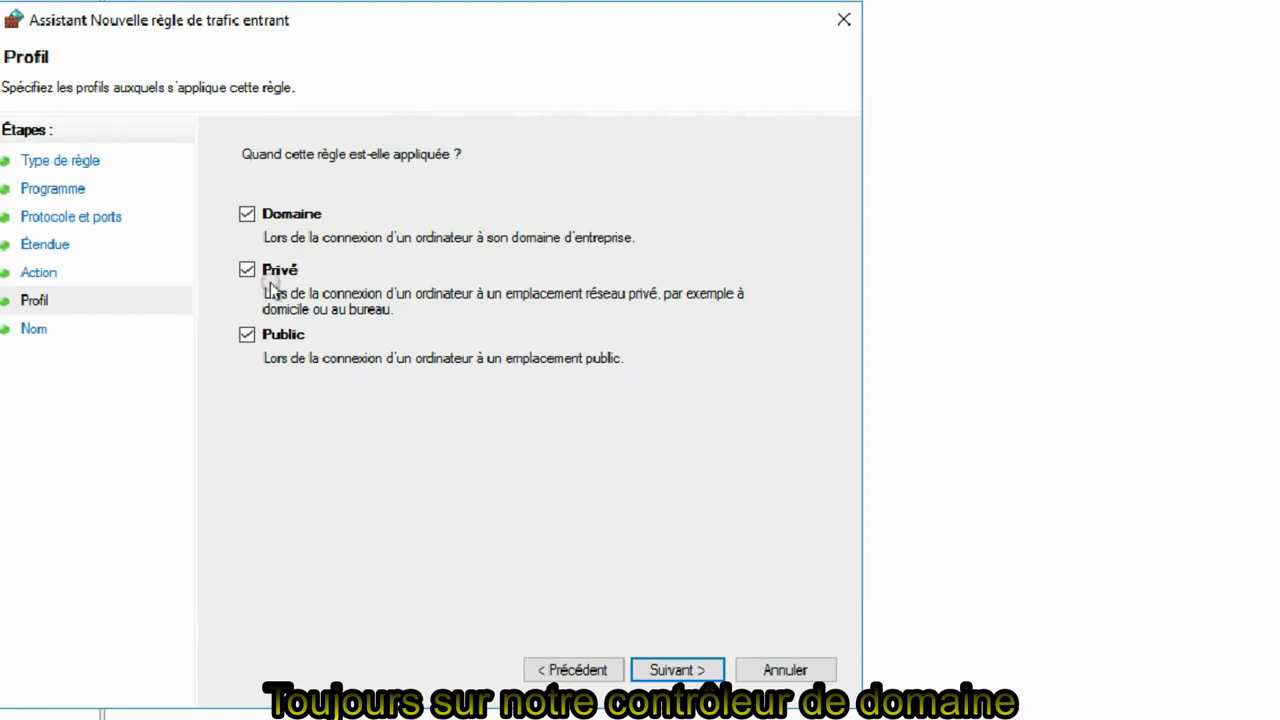
left_click(247, 271)
left_click(247, 335)
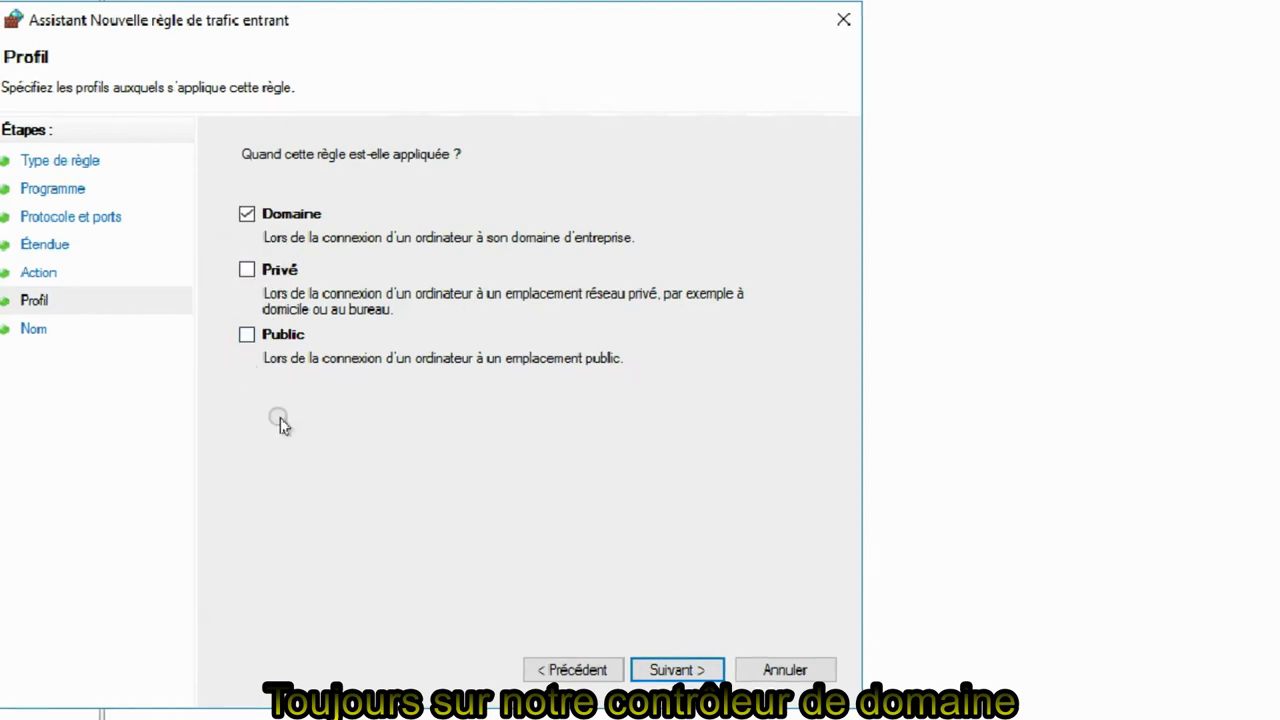
left_click(657, 670)
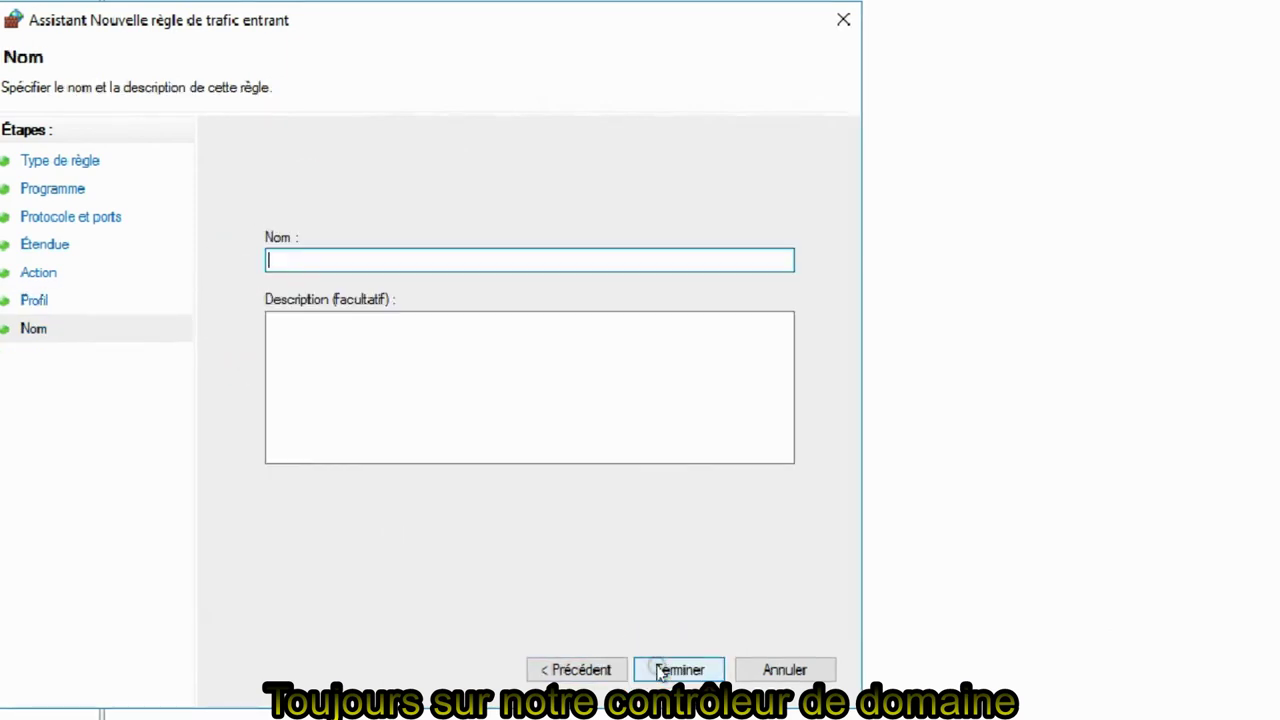
Name the inbound rule WPP1, leave its description empty, and finish creating it.
left_click(407, 258)
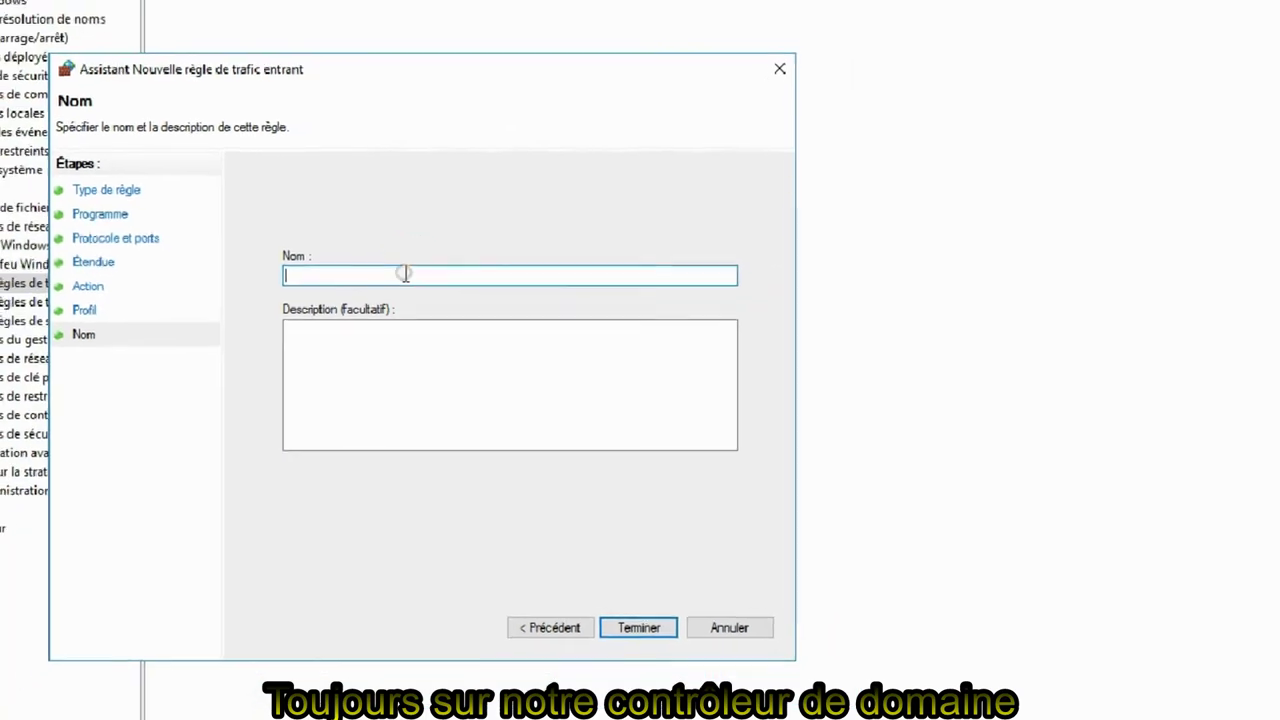
type("WPP1")
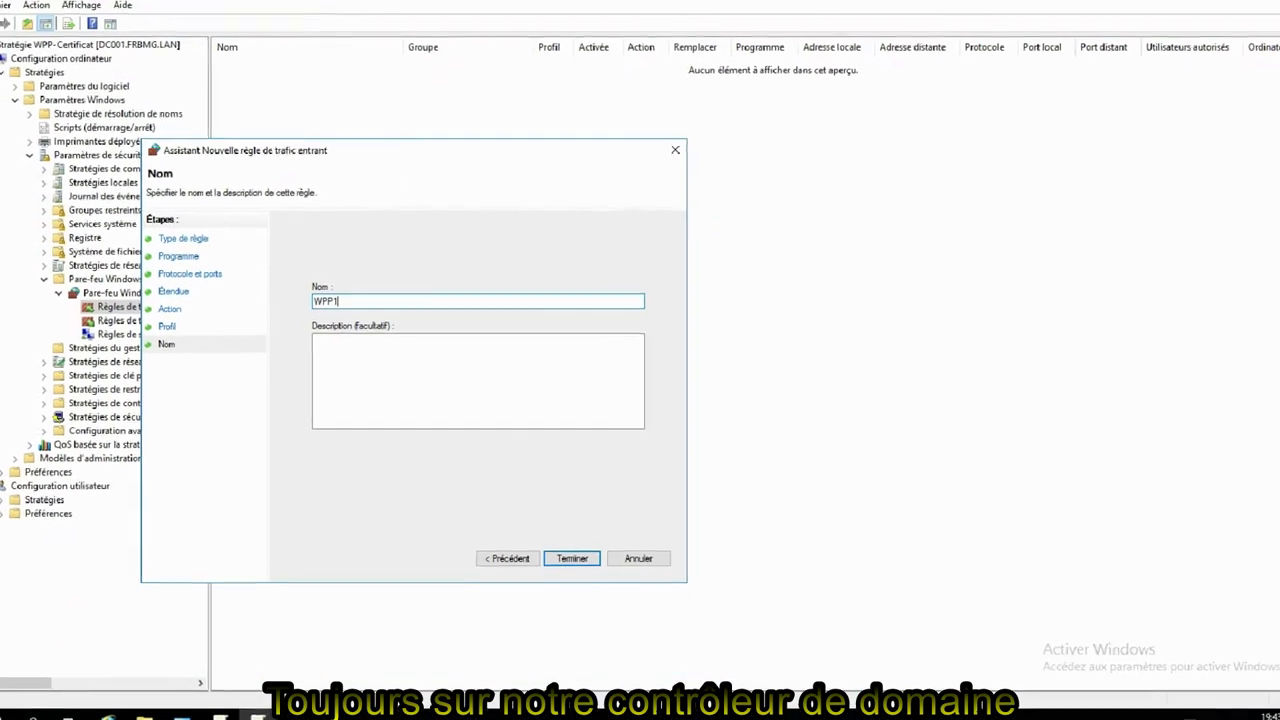
left_click(431, 367)
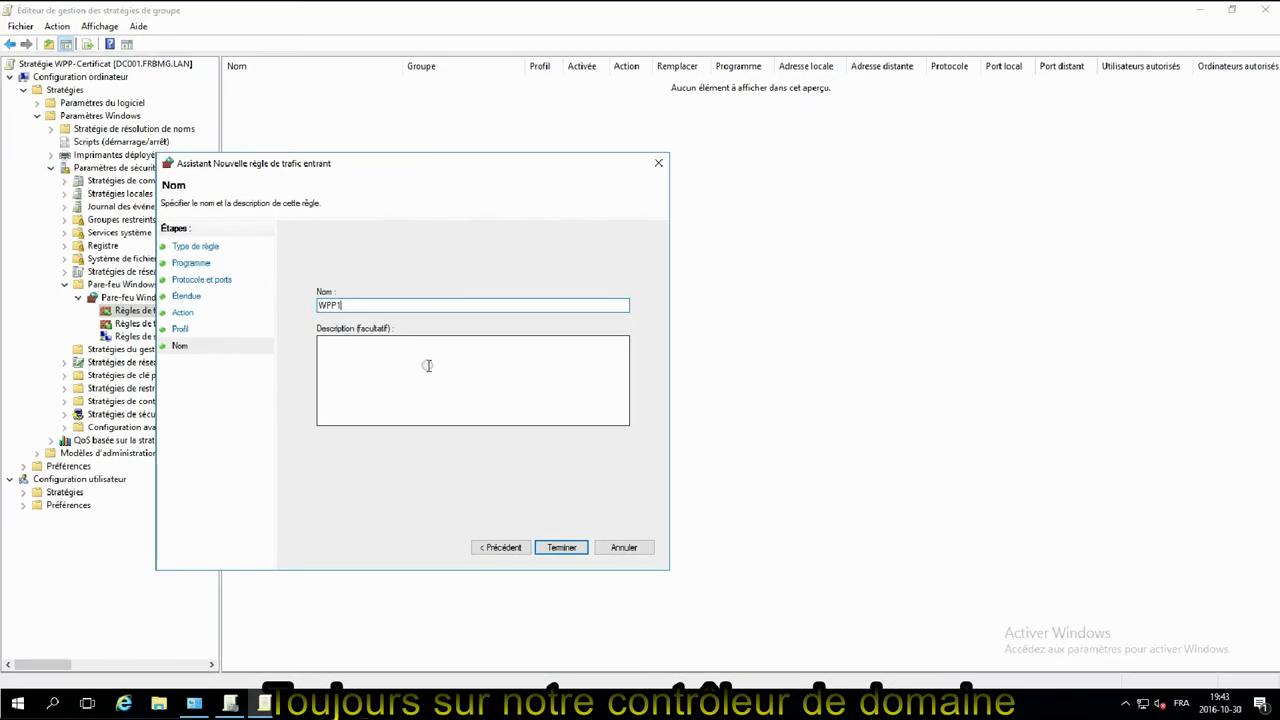
left_click(546, 542)
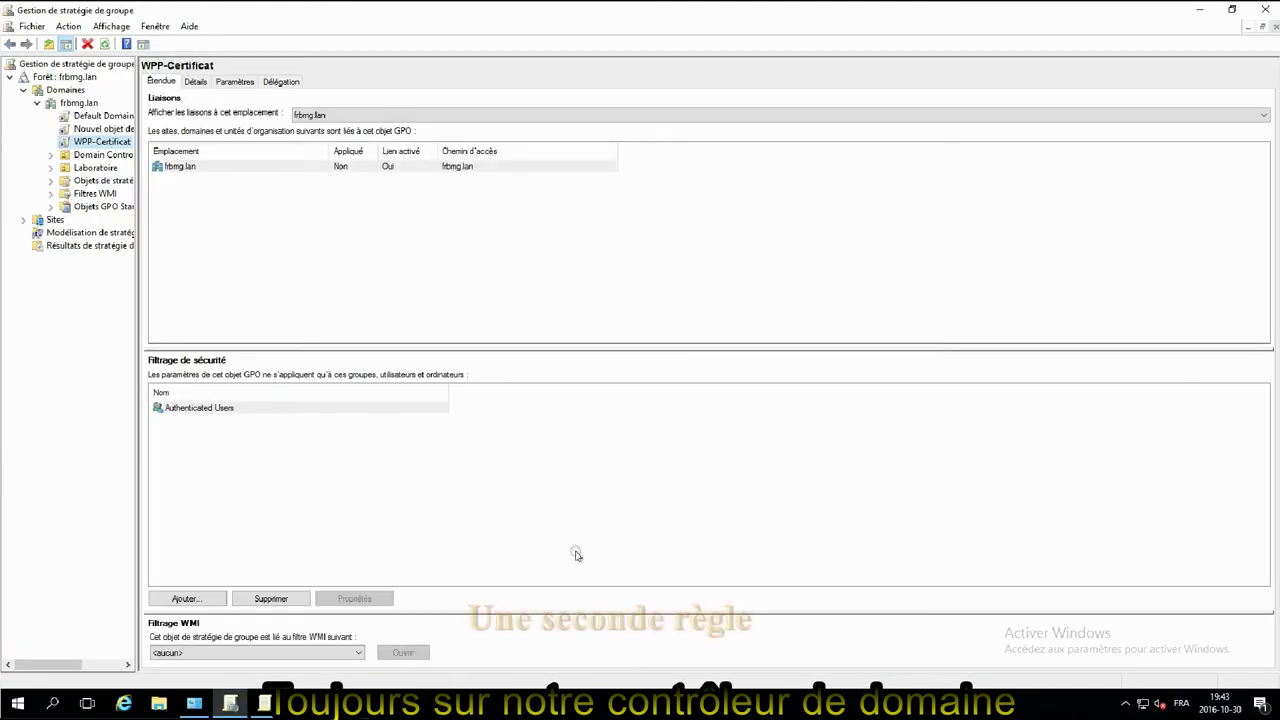
Reopen the WPP-Certificat GPO for editing and start a second inbound traffic rule of type Personnalisée.
right_click(88, 143)
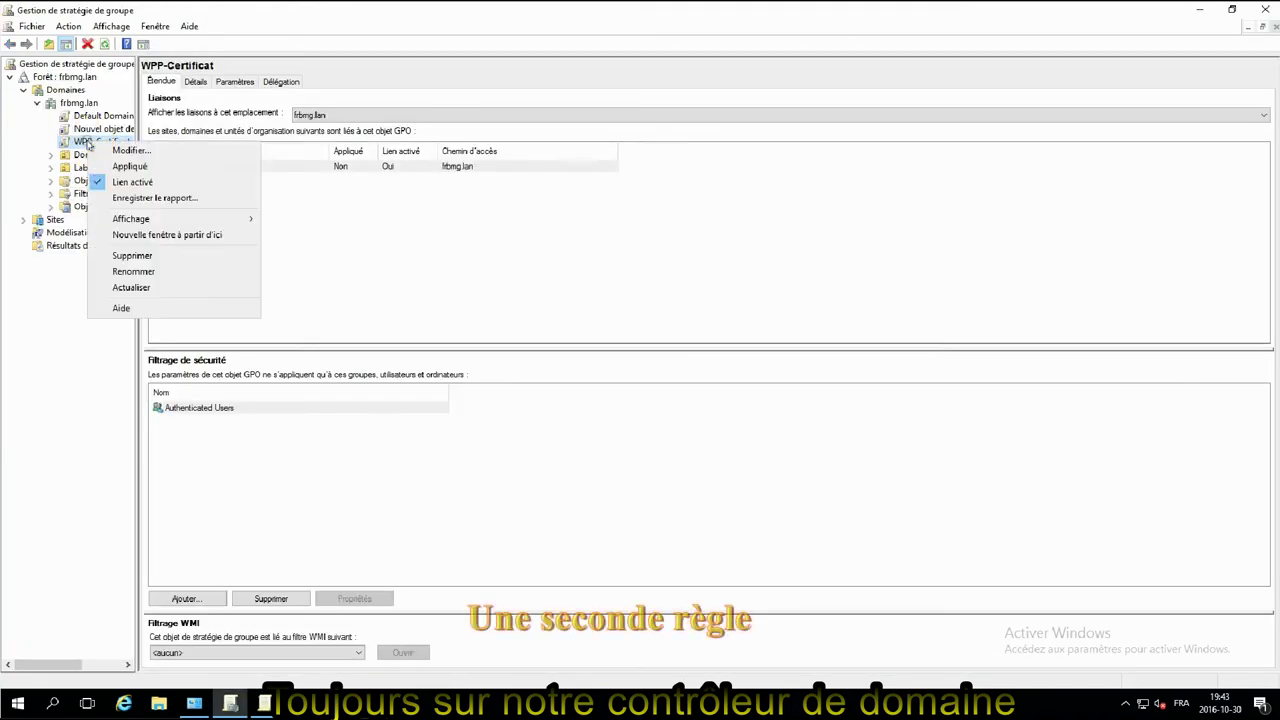
left_click(150, 149)
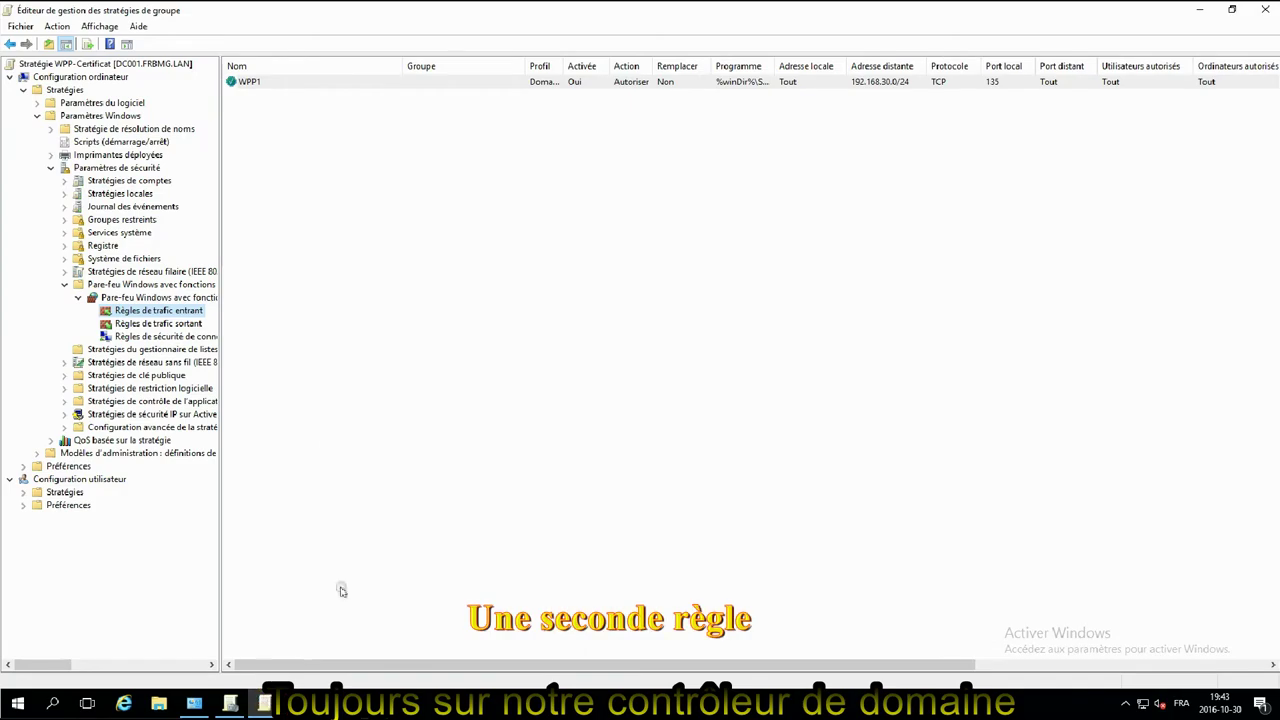
right_click(159, 310)
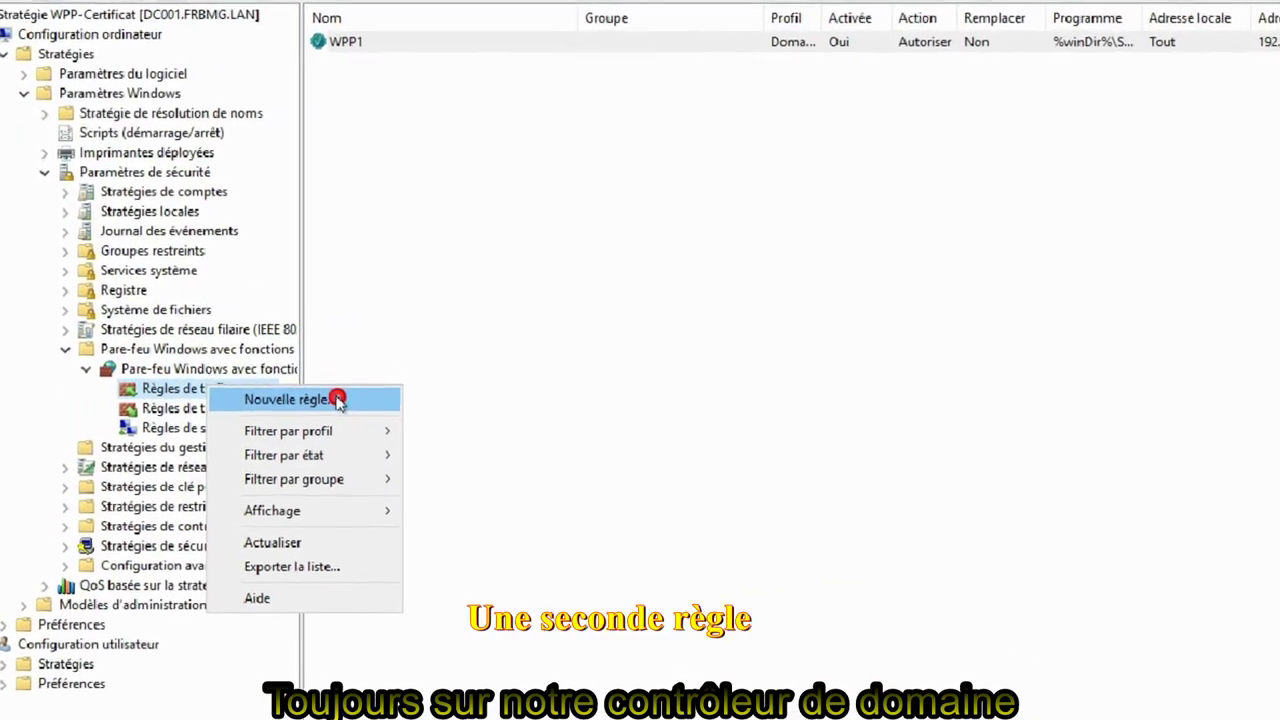
left_click(338, 400)
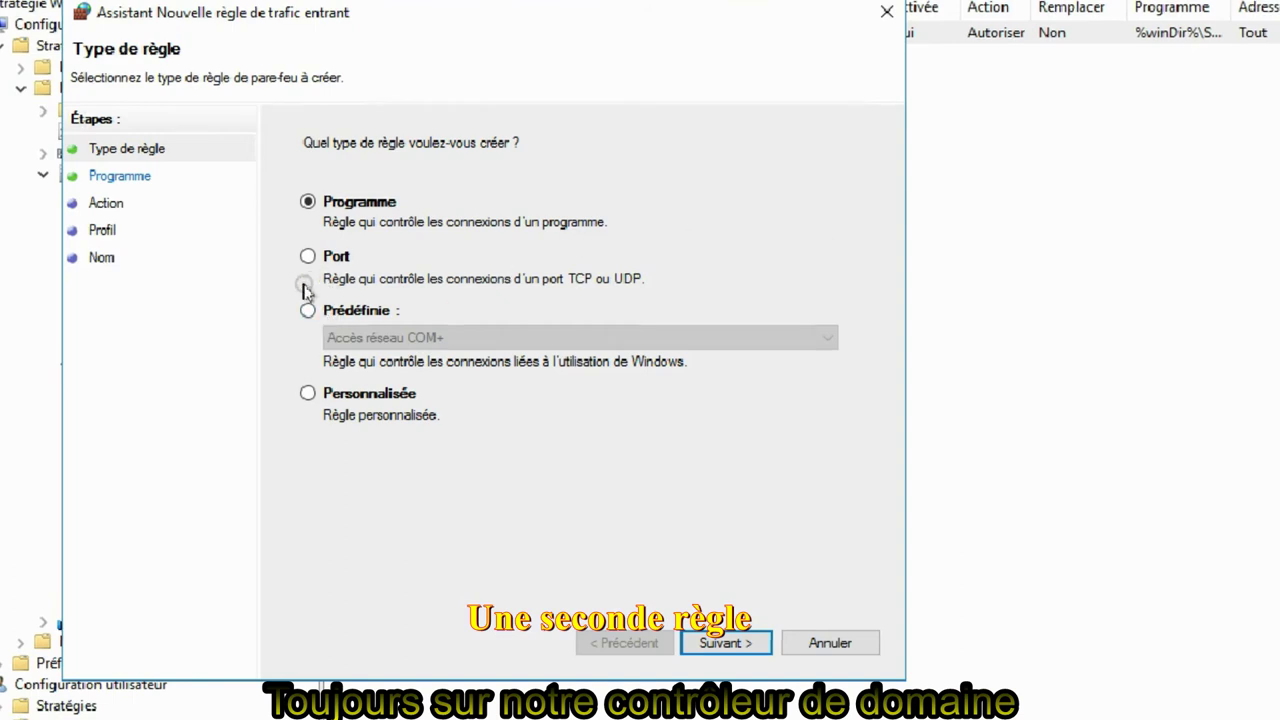
left_click(308, 395)
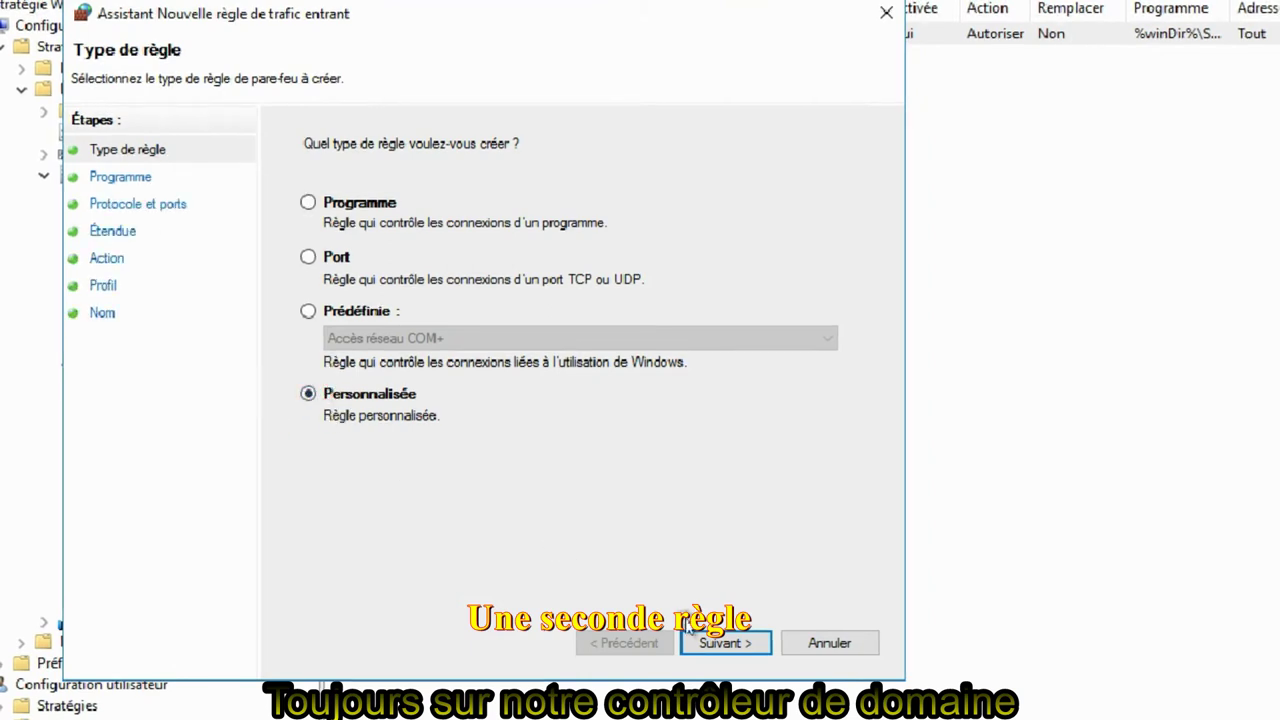
left_click(722, 643)
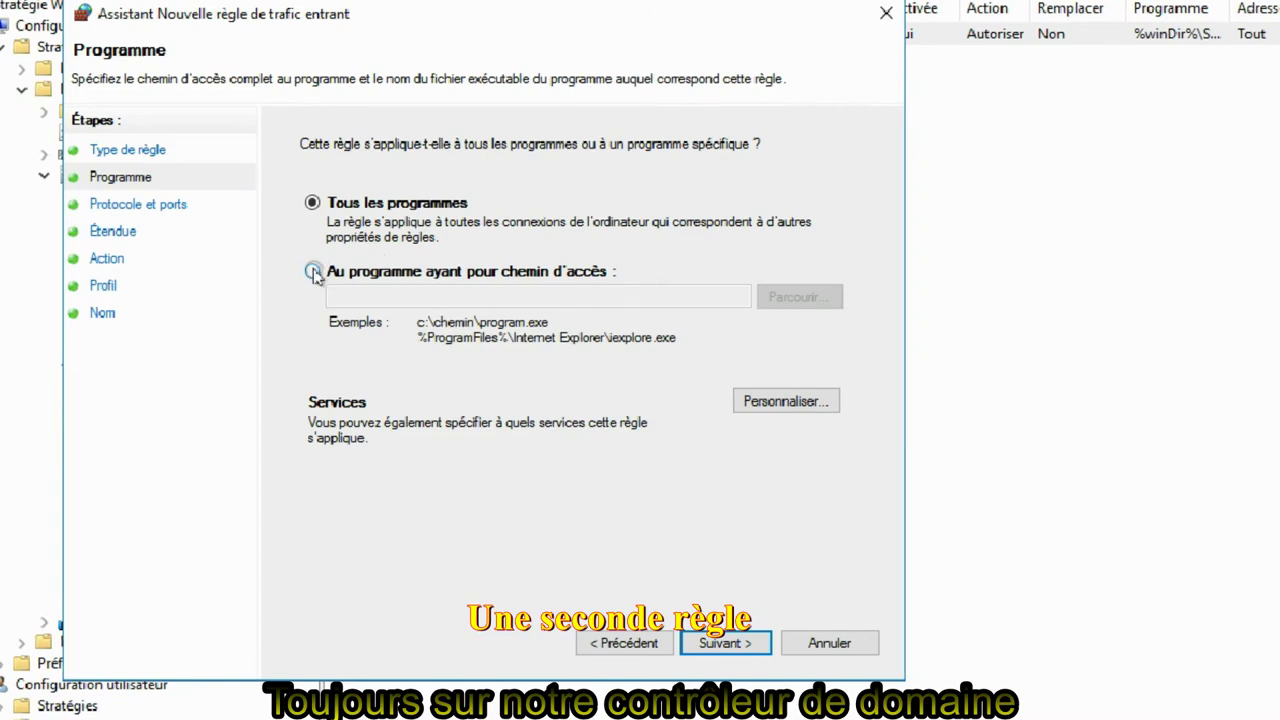
Restrict the second inbound rule to the program path %WinDir%\System32\DllHost.exe.
left_click(313, 272)
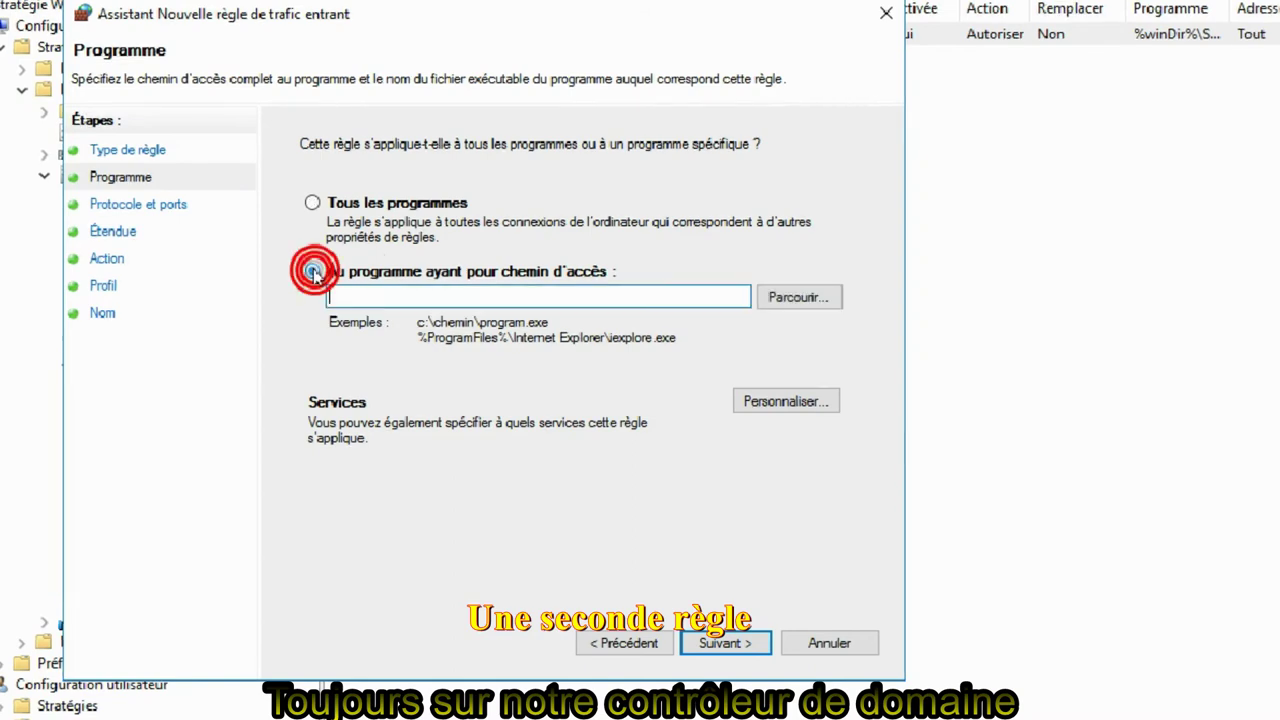
left_click(396, 299)
type("%WinDir%\\System32\\DllHost.exe")
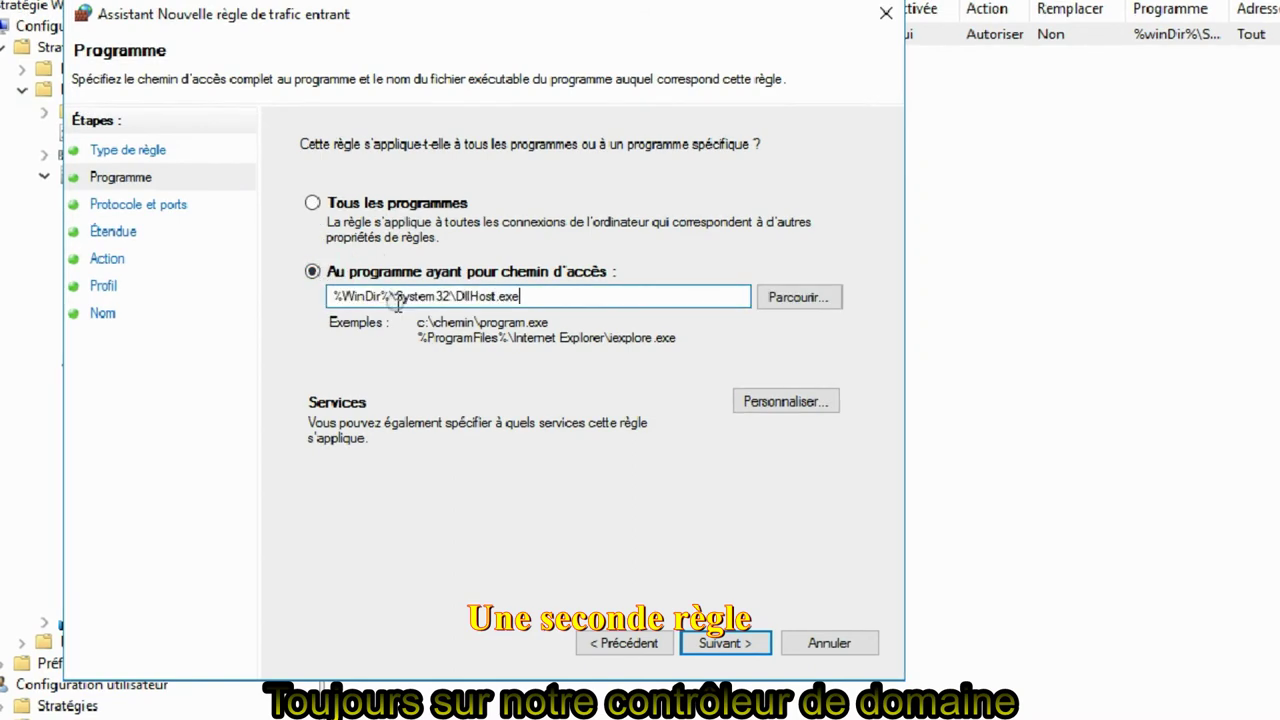
left_click(728, 644)
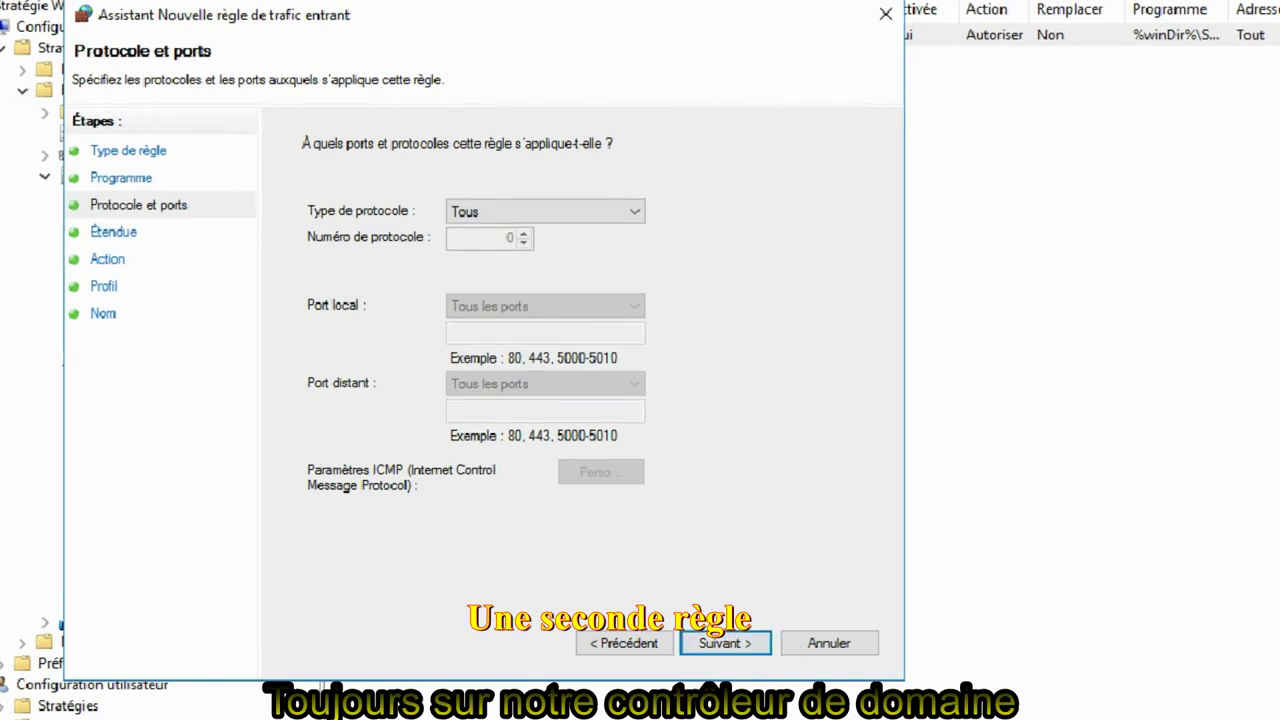
Set the rule's protocol to TCP with local port Ports dynamiques RPC, keeping Tous les ports for the remote port.
left_click(528, 211)
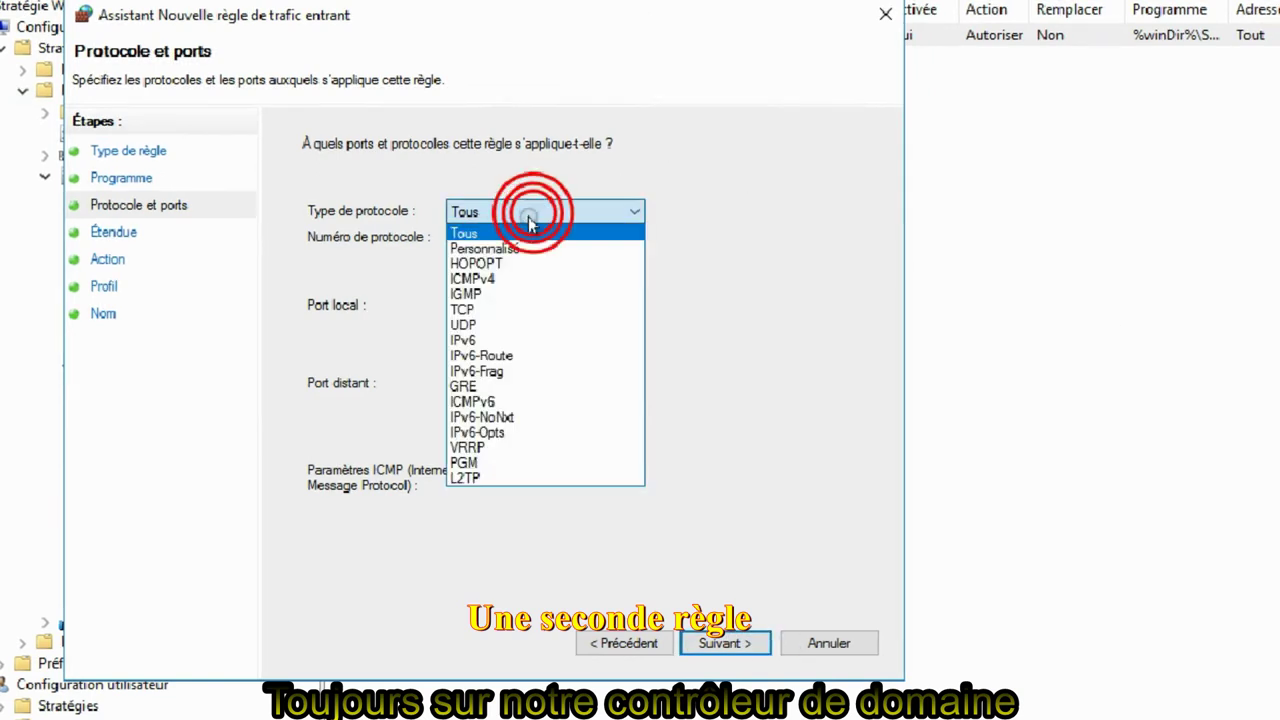
left_click(492, 309)
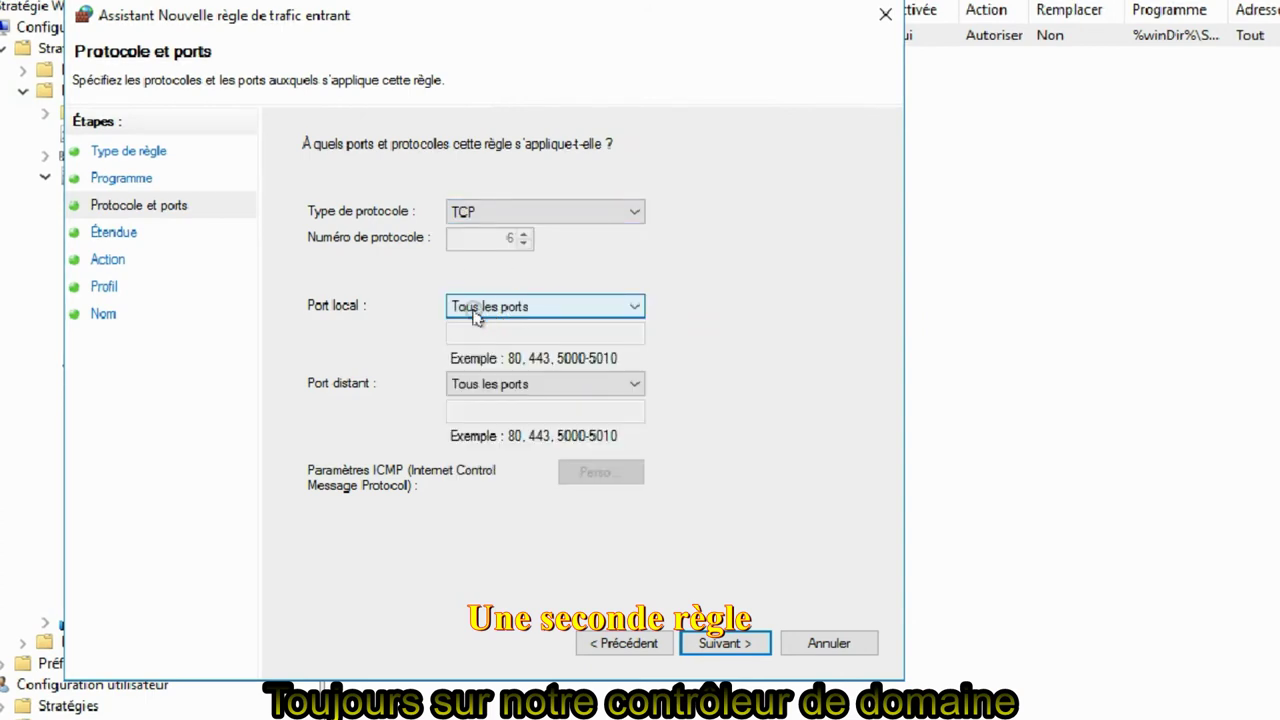
left_click(491, 306)
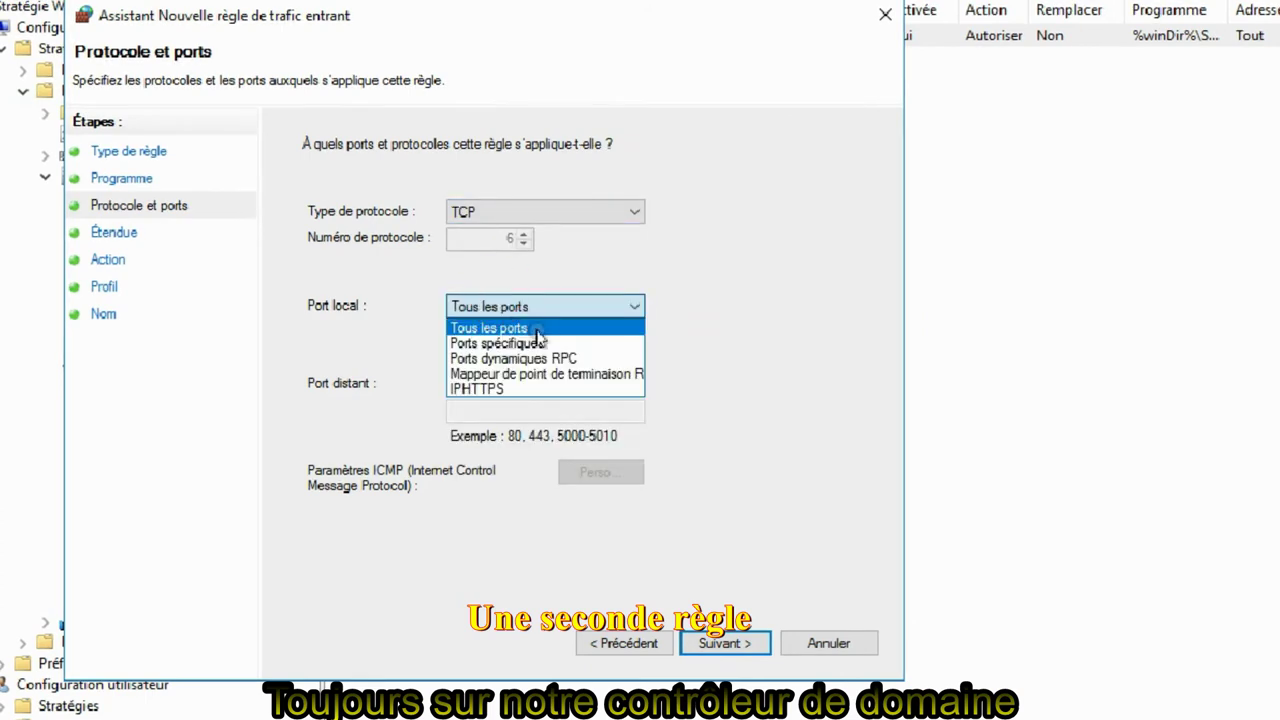
left_click(563, 360)
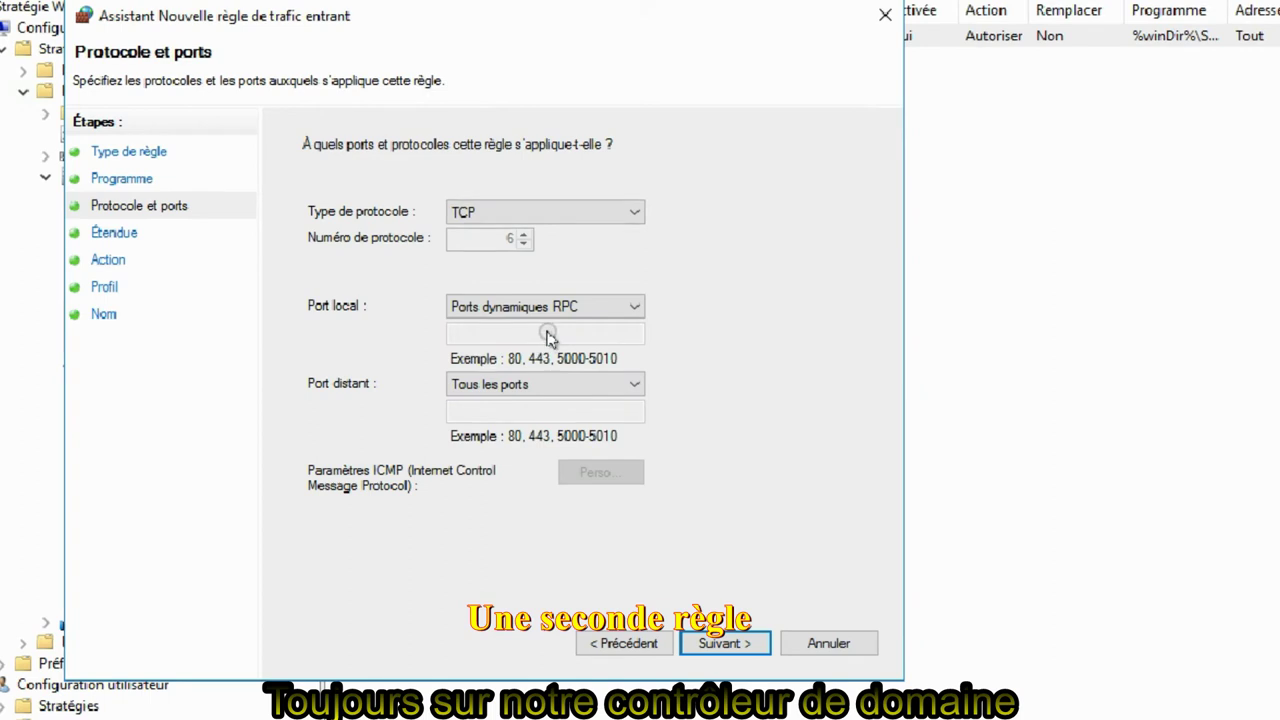
left_click(546, 382)
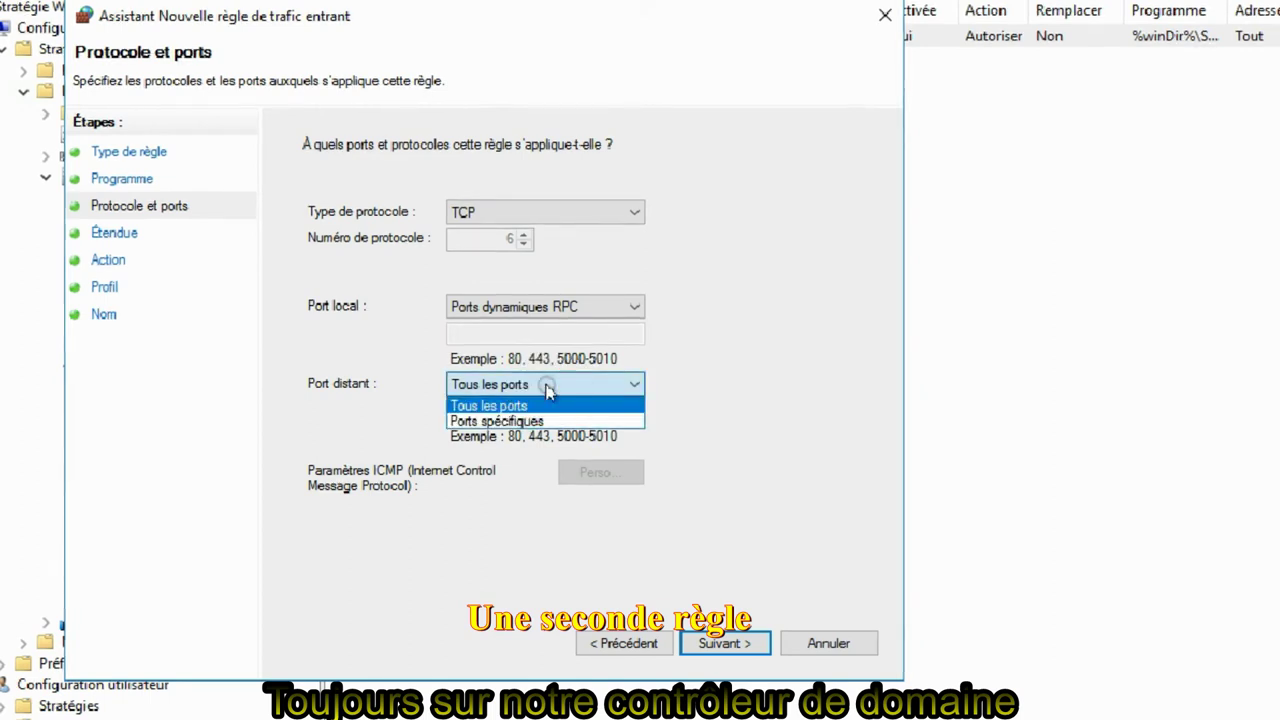
left_click(546, 382)
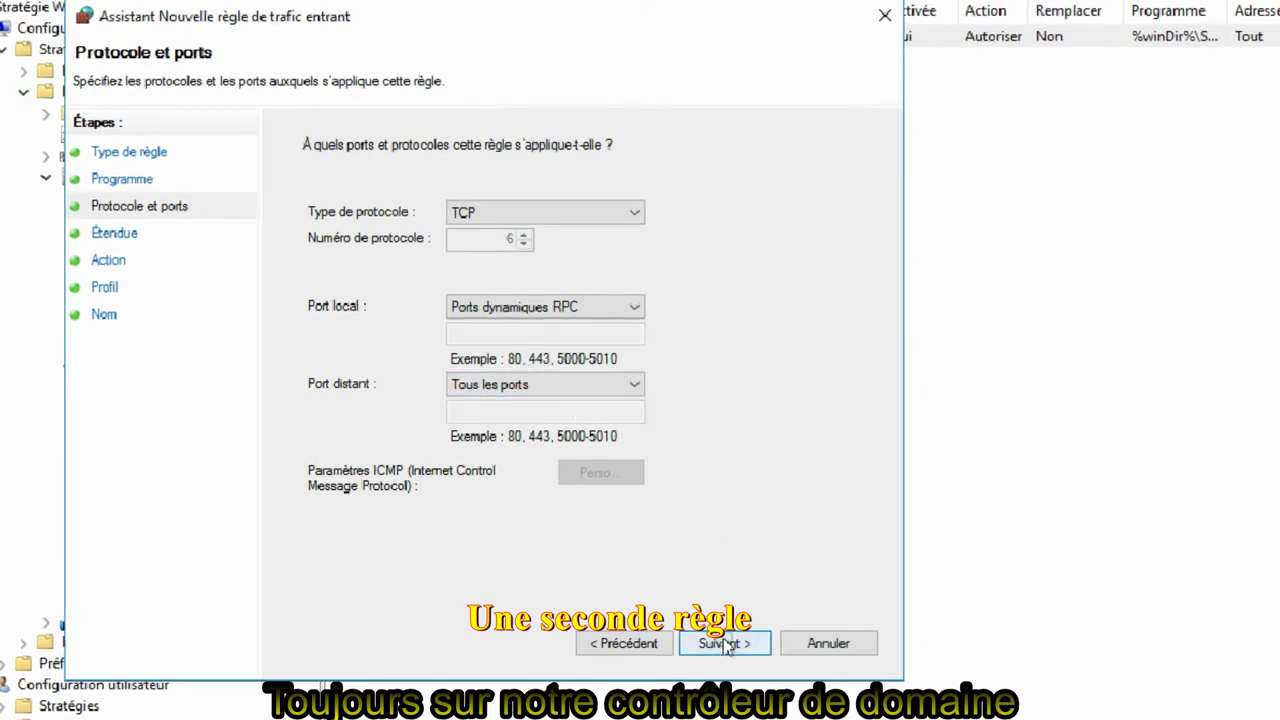
left_click(729, 645)
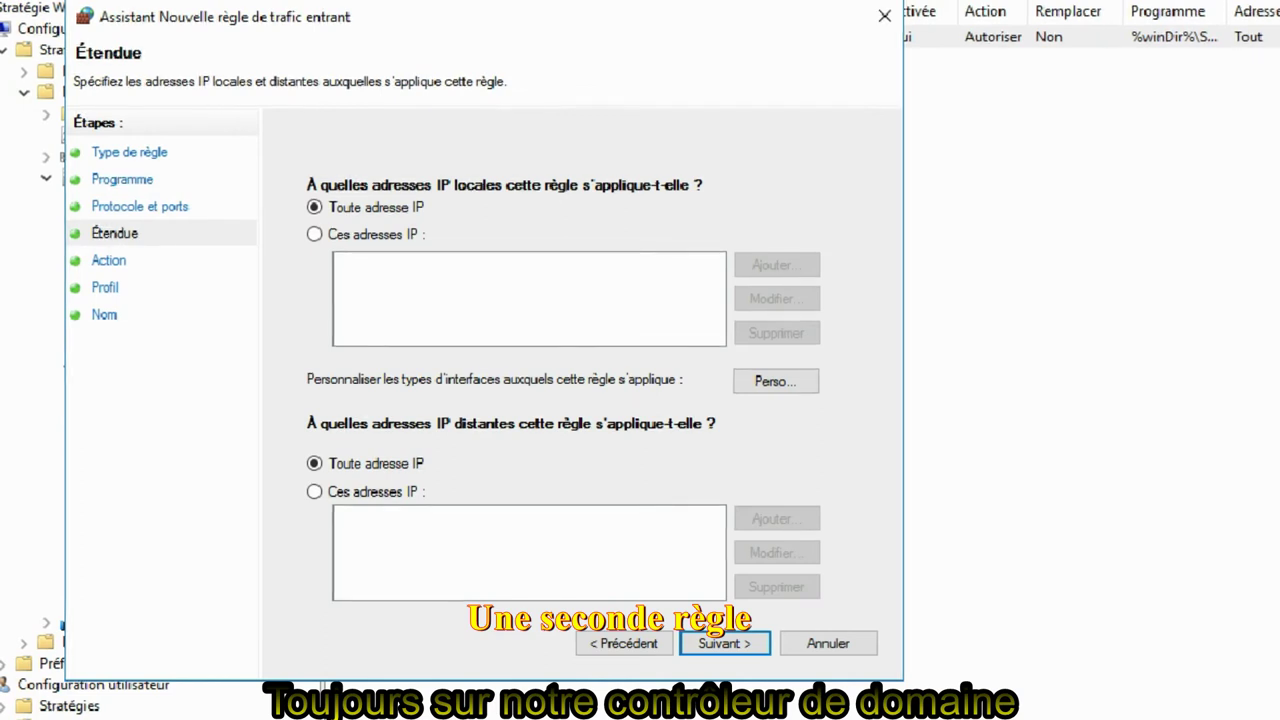
Keep any local and remote IP address and the Autoriser action, and apply the rule to the Domaine profile only.
left_click(707, 648)
left_click(735, 650)
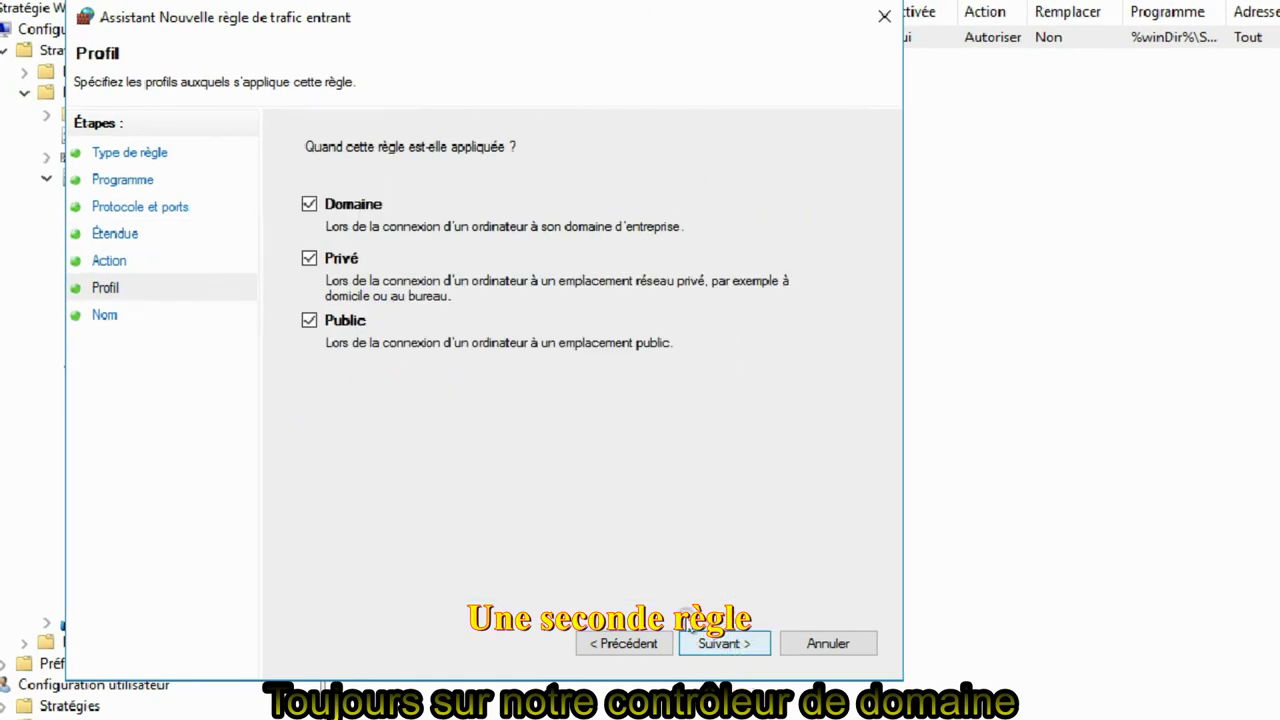
left_click(309, 259)
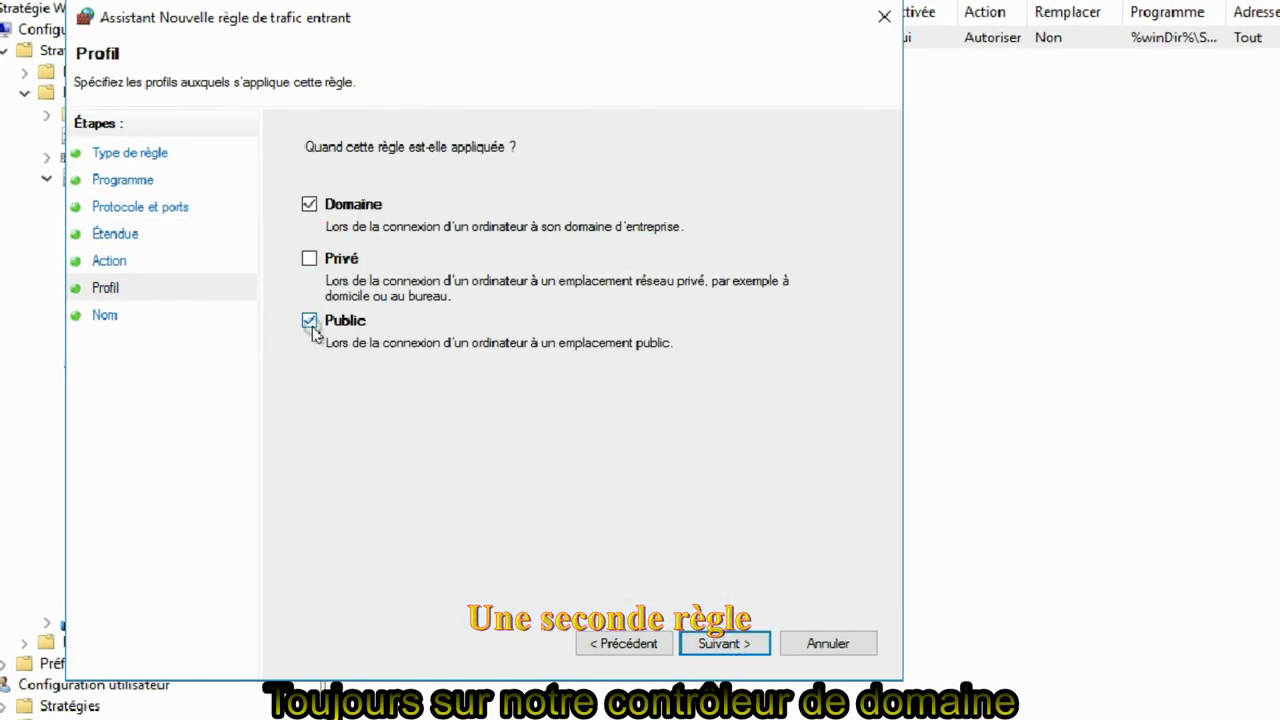
left_click(312, 325)
left_click(726, 643)
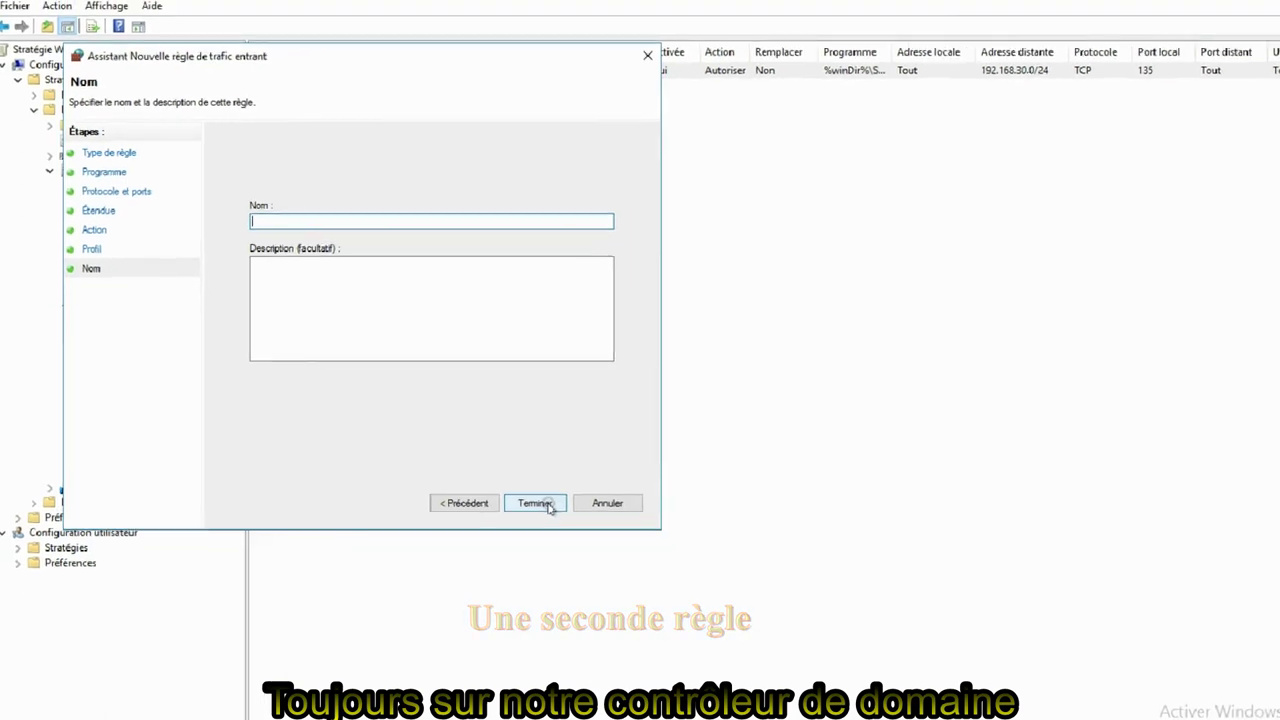
Name the second inbound rule WPP2, leave its description empty, and finish creating it.
left_click(410, 231)
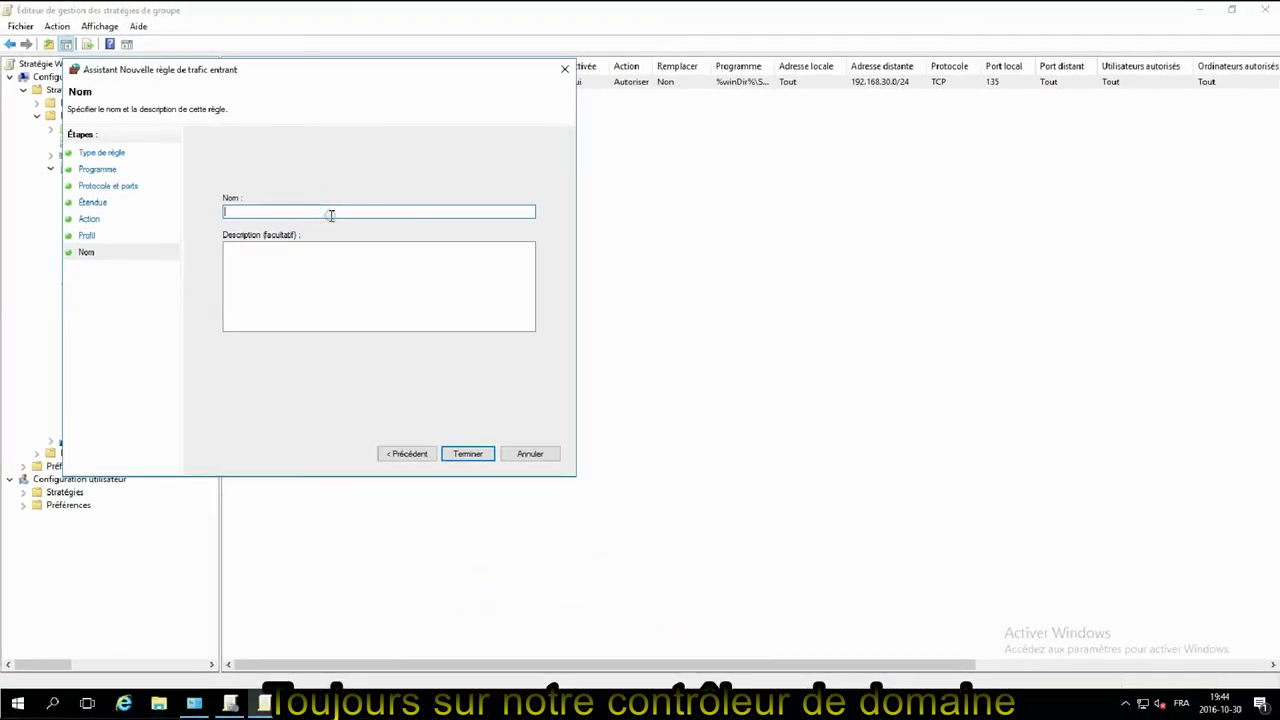
type("WPP2")
left_click(466, 455)
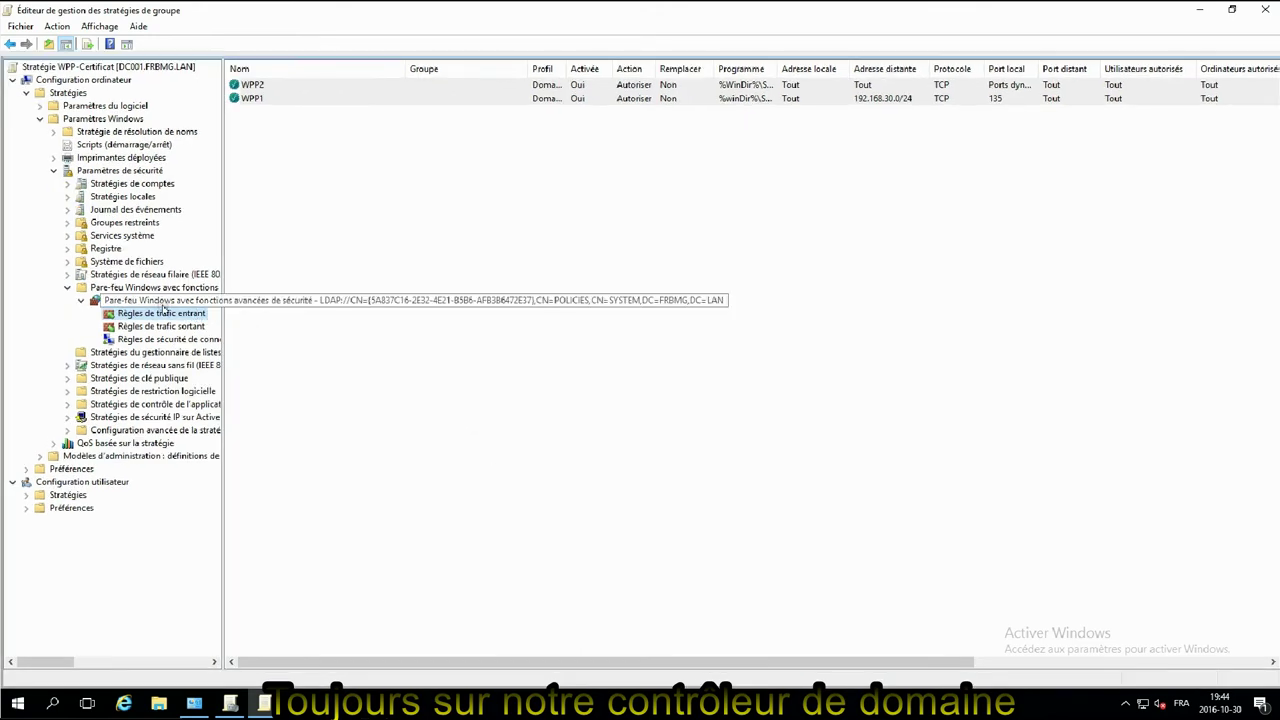
In the computer's Modèles d'administration, open Réseau > Connexions réseau > Pare-feu Windows > Profil du domaine.
double_click(106, 457)
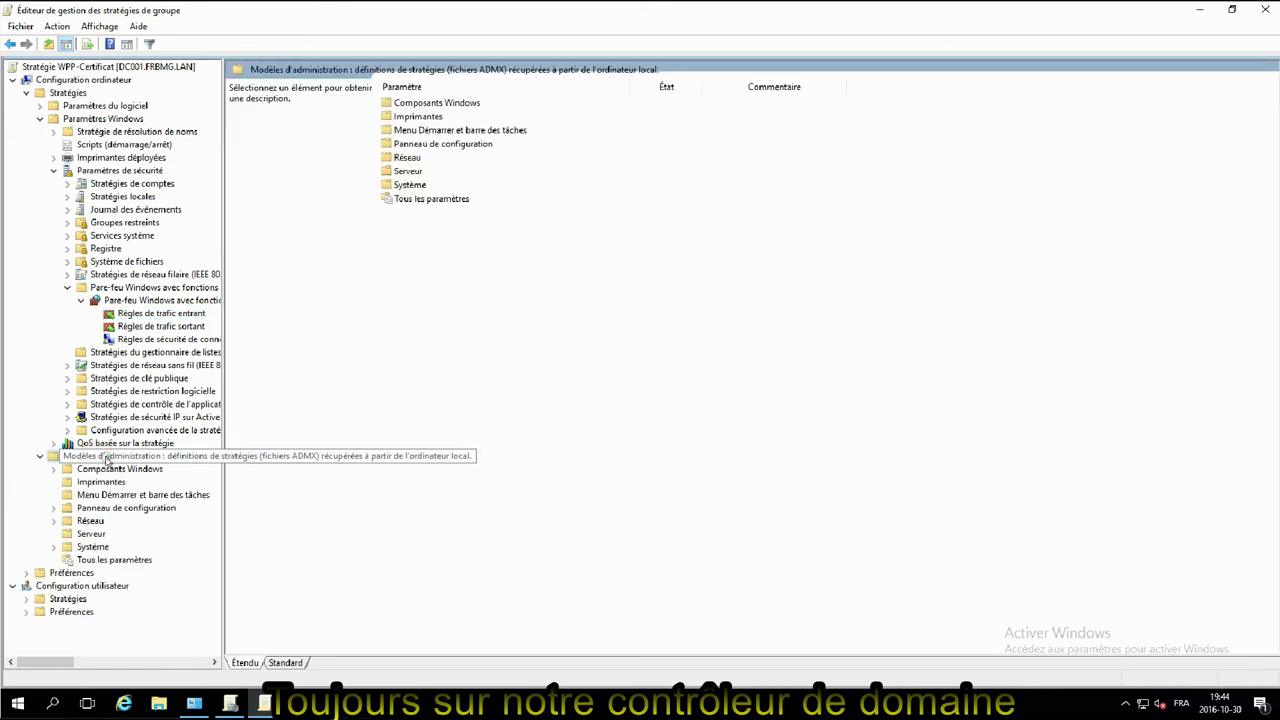
double_click(92, 521)
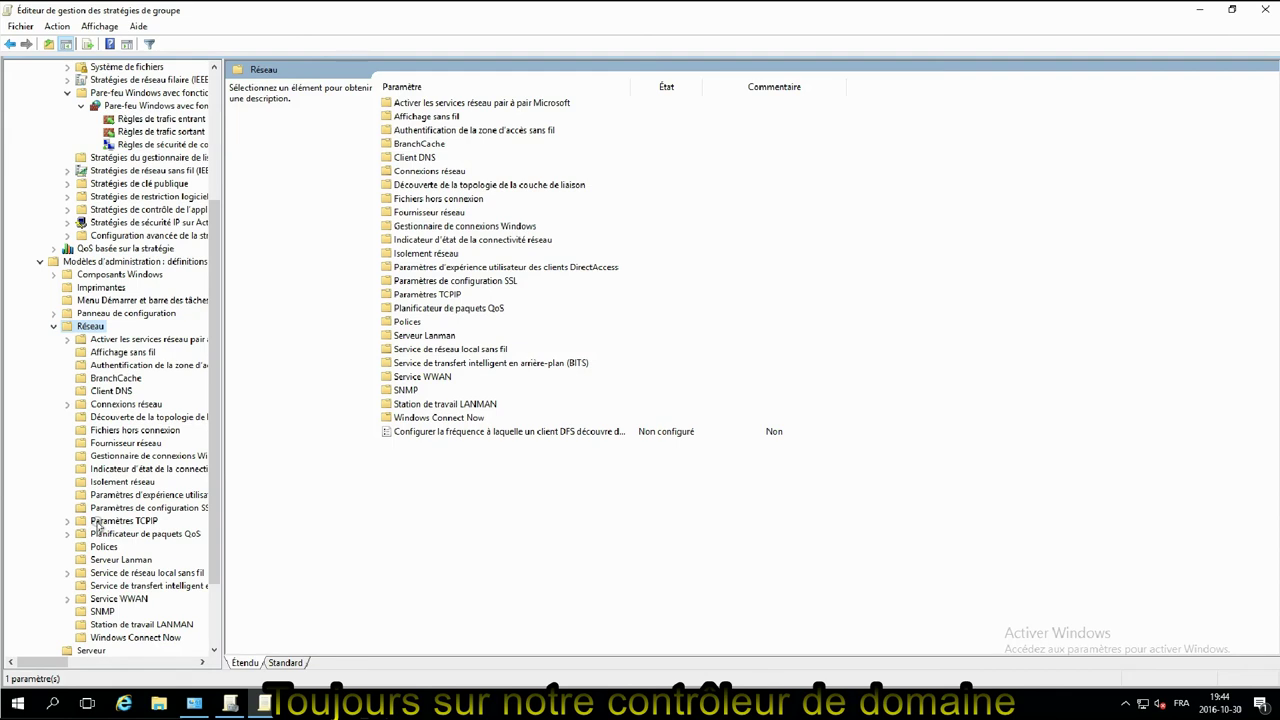
scroll(200, 470, "down", 2)
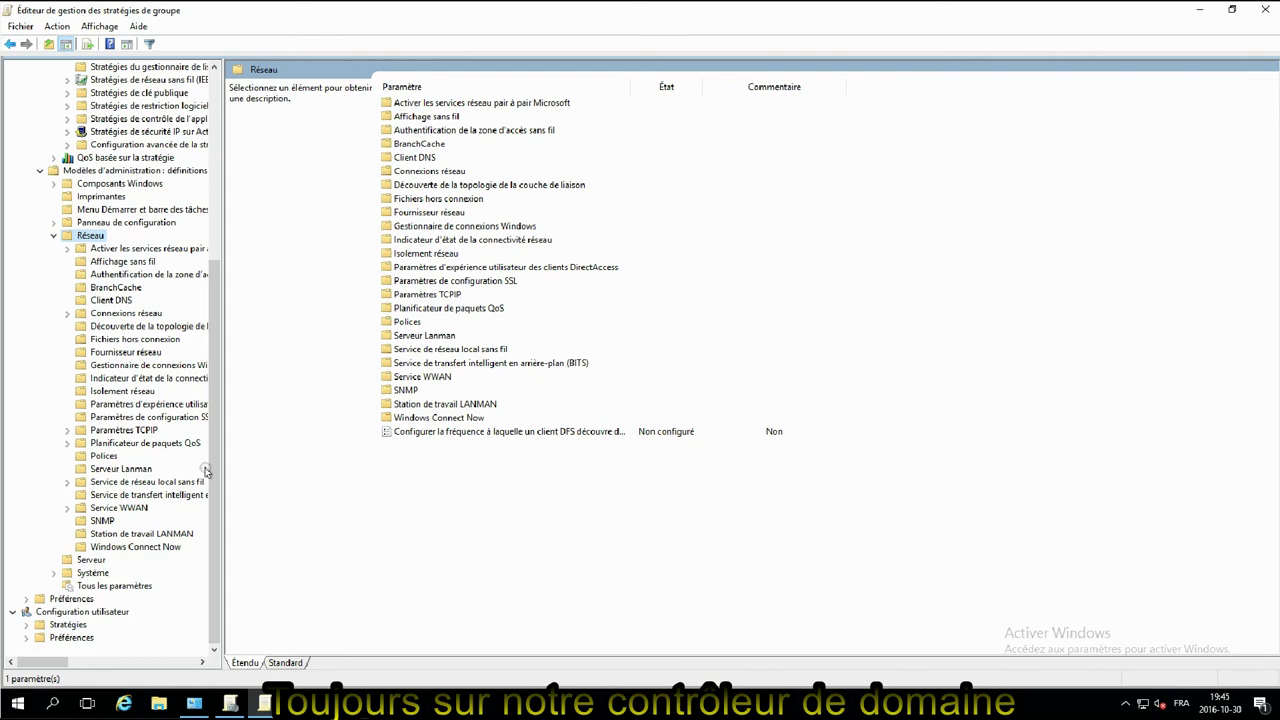
left_click(67, 313)
left_click(81, 327)
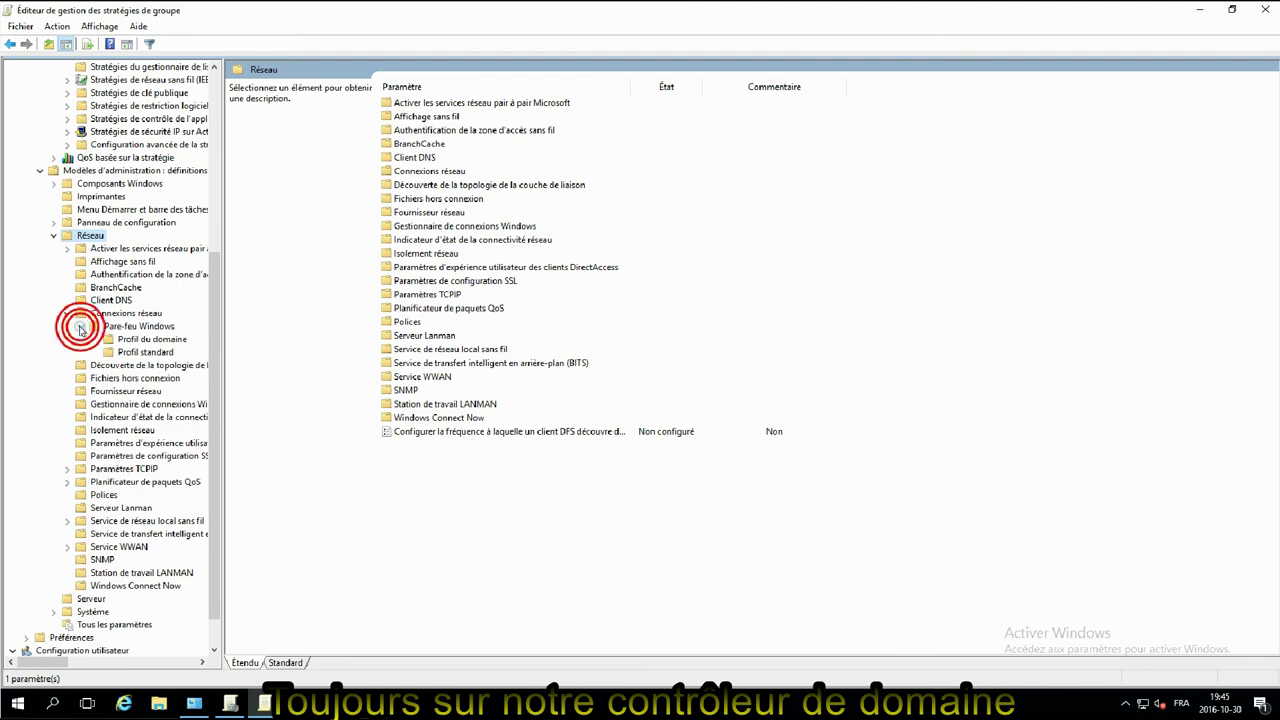
left_click(142, 340)
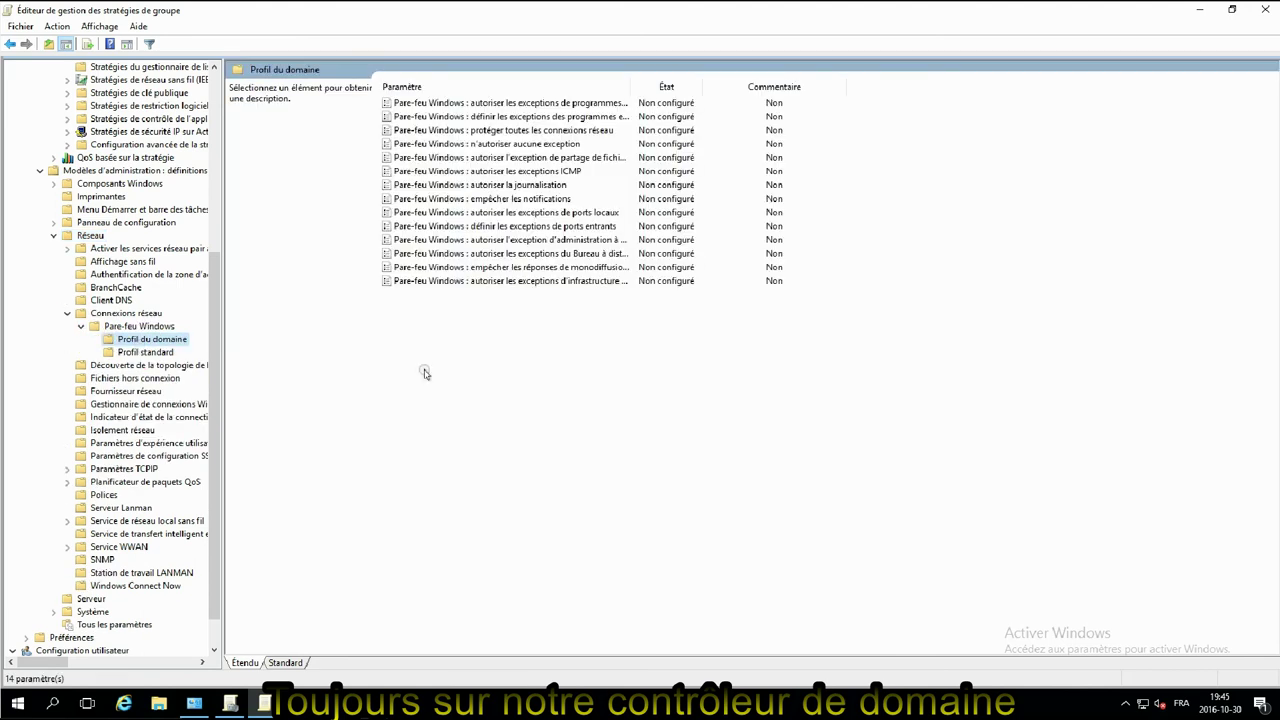
Enable the domain profile's ICMP exceptions setting with the option Autoriser les requêtes de datage entrantes.
left_click(558, 172)
double_click(558, 172)
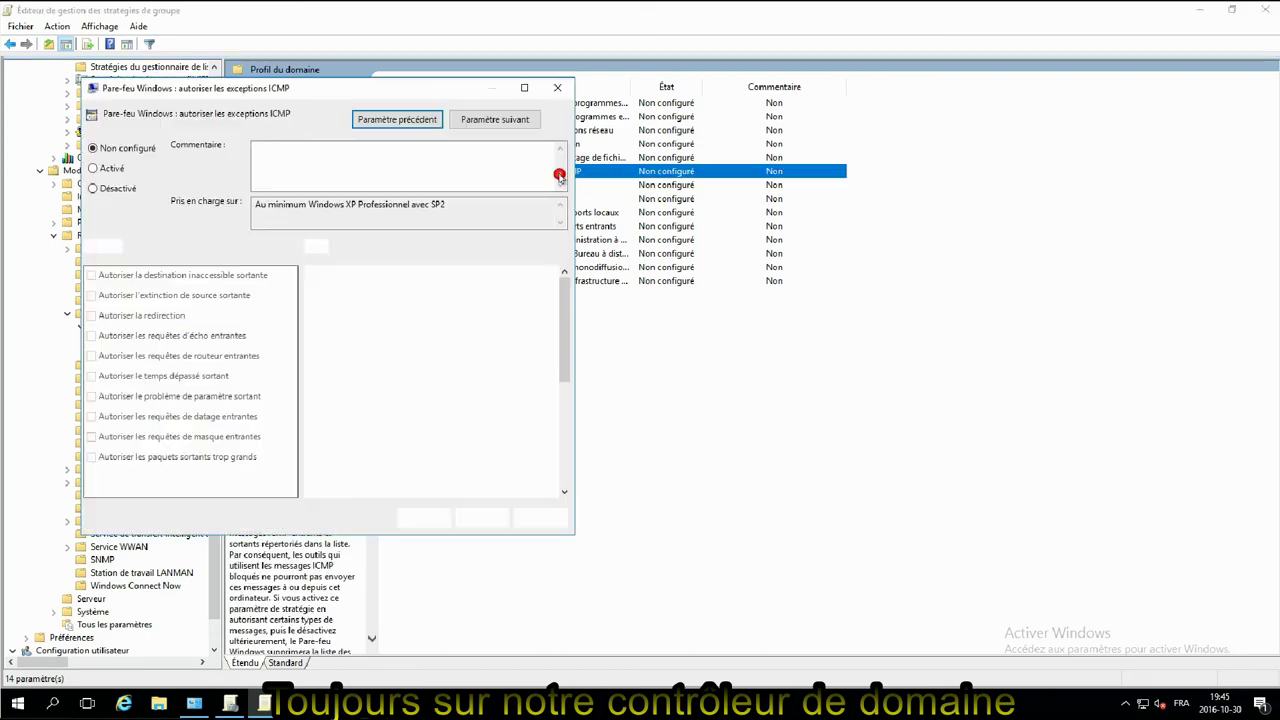
left_click(76, 151)
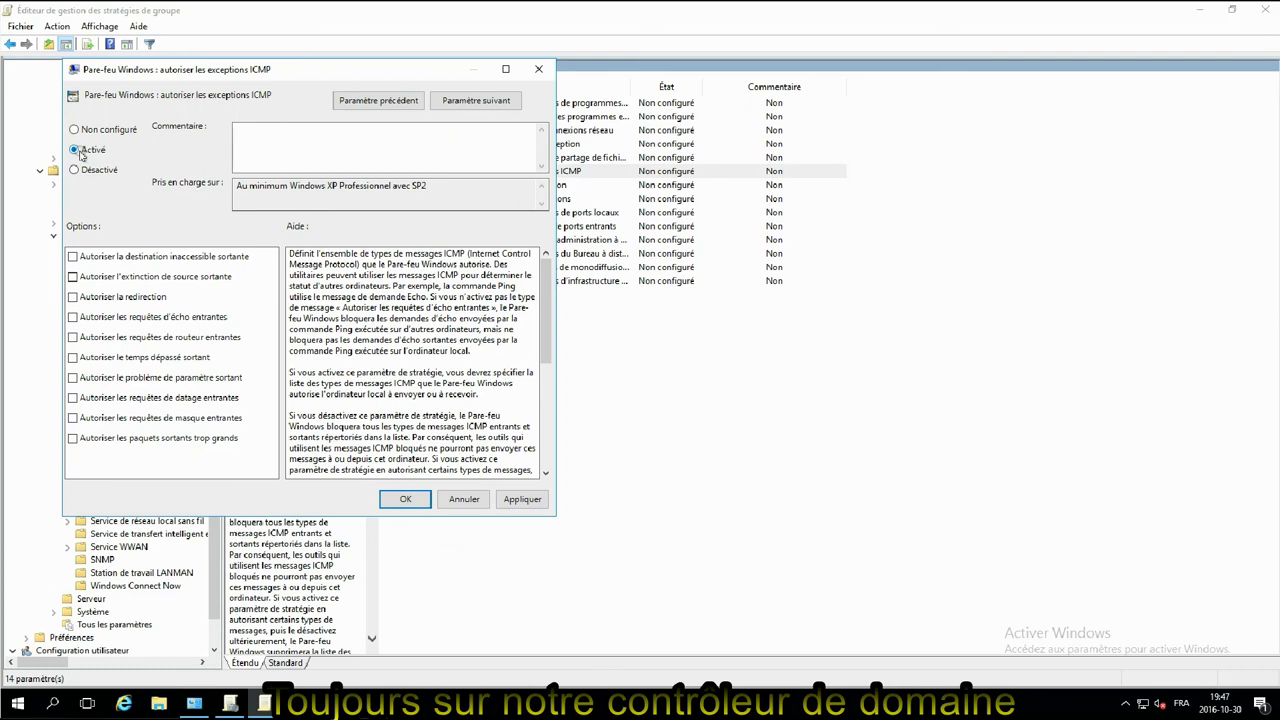
left_click(72, 397)
left_click(405, 499)
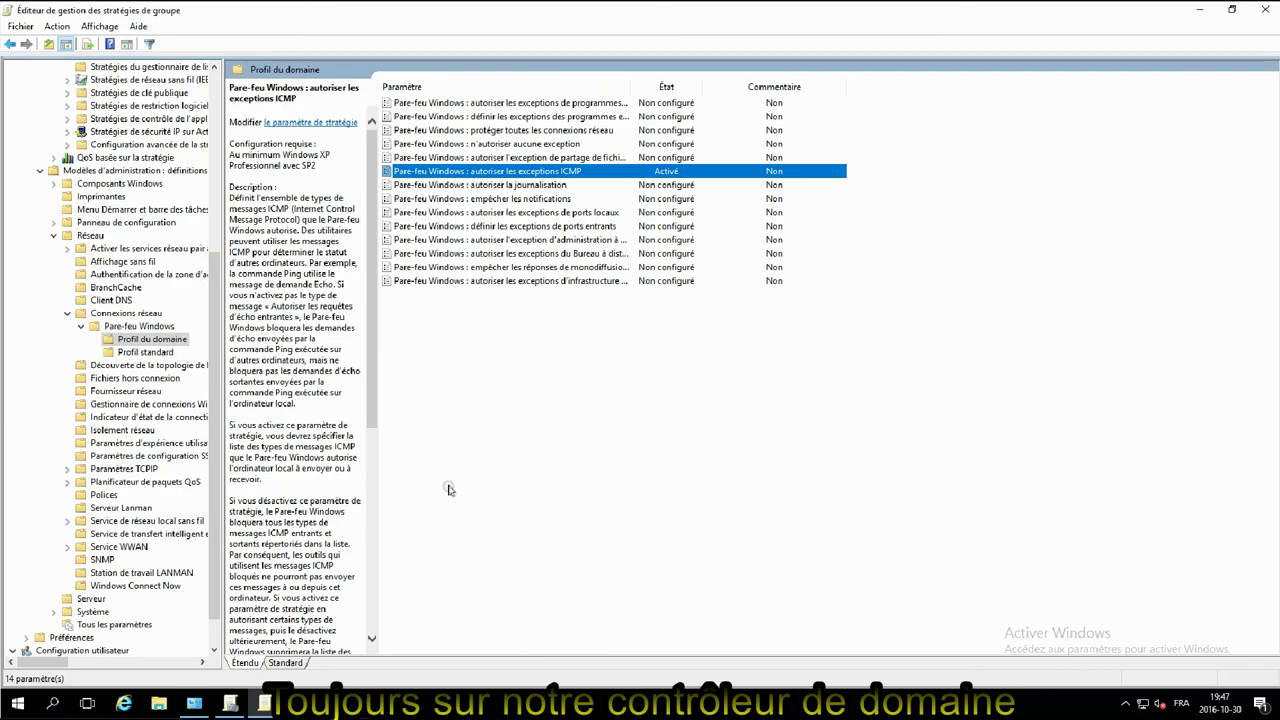
Enable the domain profile setting for inbound Bureau à distance exceptions, leaving its IP address field empty.
double_click(535, 258)
left_click(93, 185)
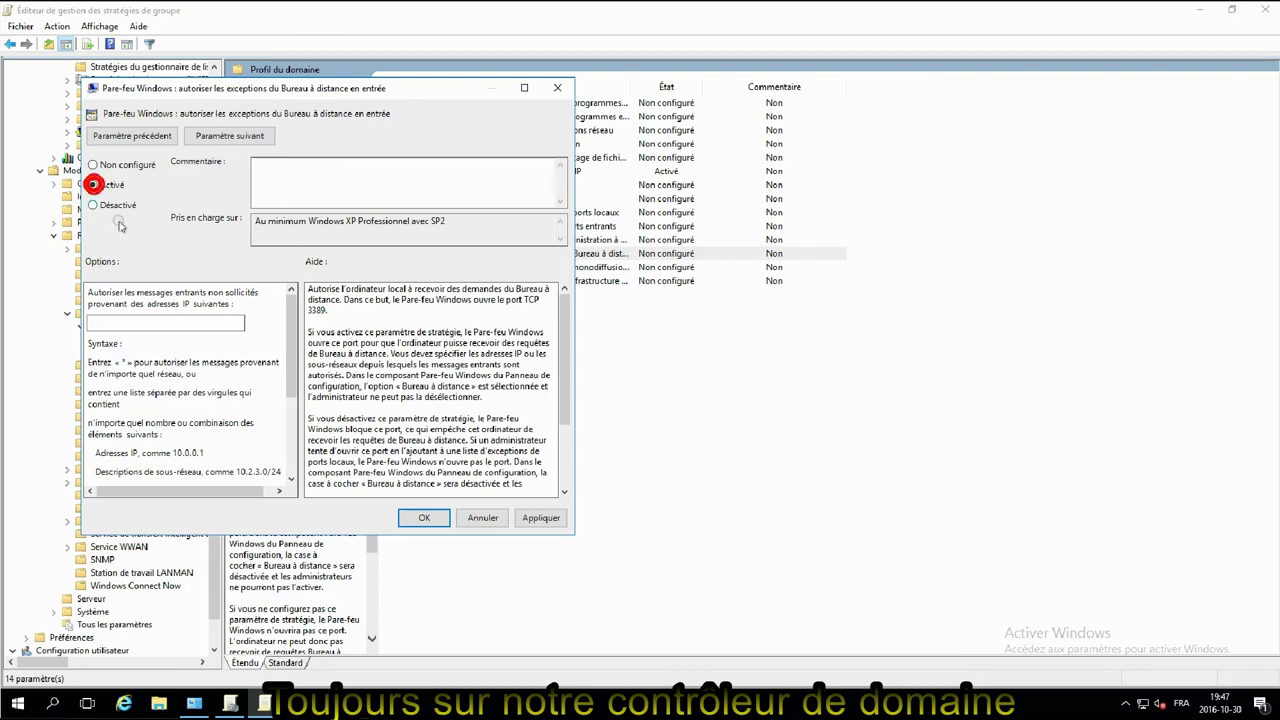
left_click(424, 517)
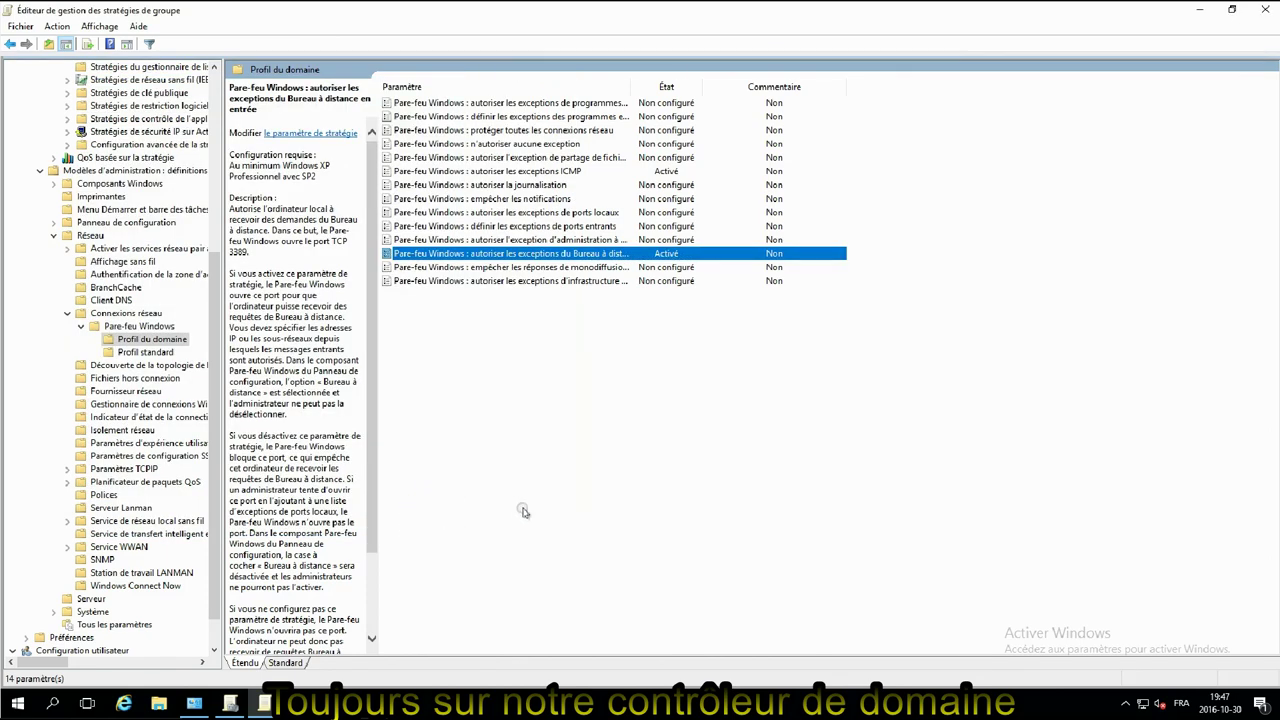
Close the group policy editor, the Gestion de stratégie de groupe console and the Outils d'administration folder.
left_click(1261, 14)
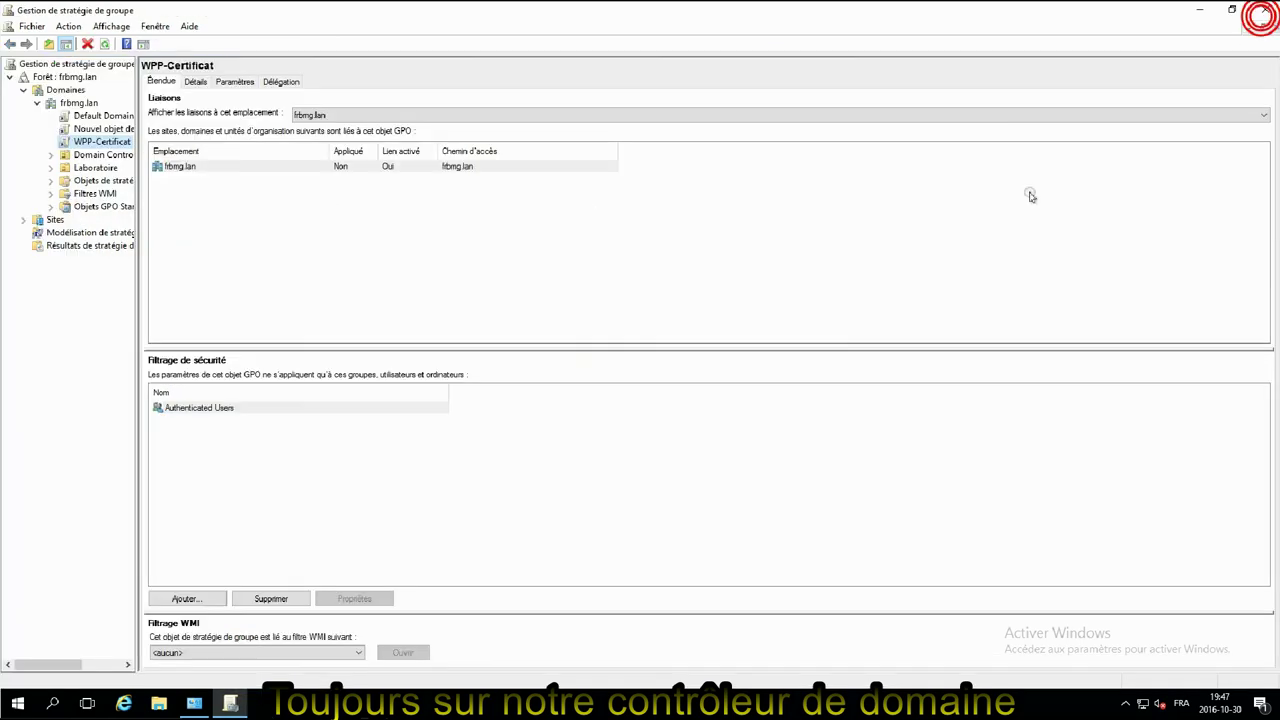
left_click(1262, 11)
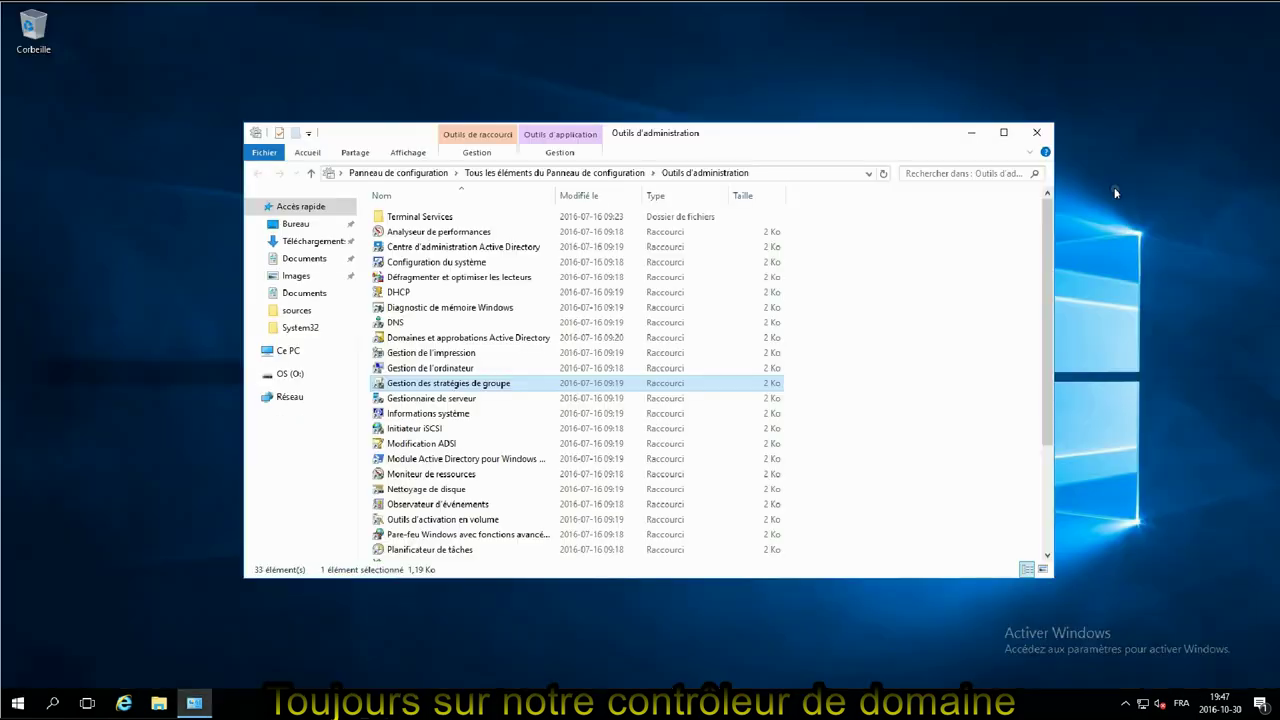
left_click(1036, 131)
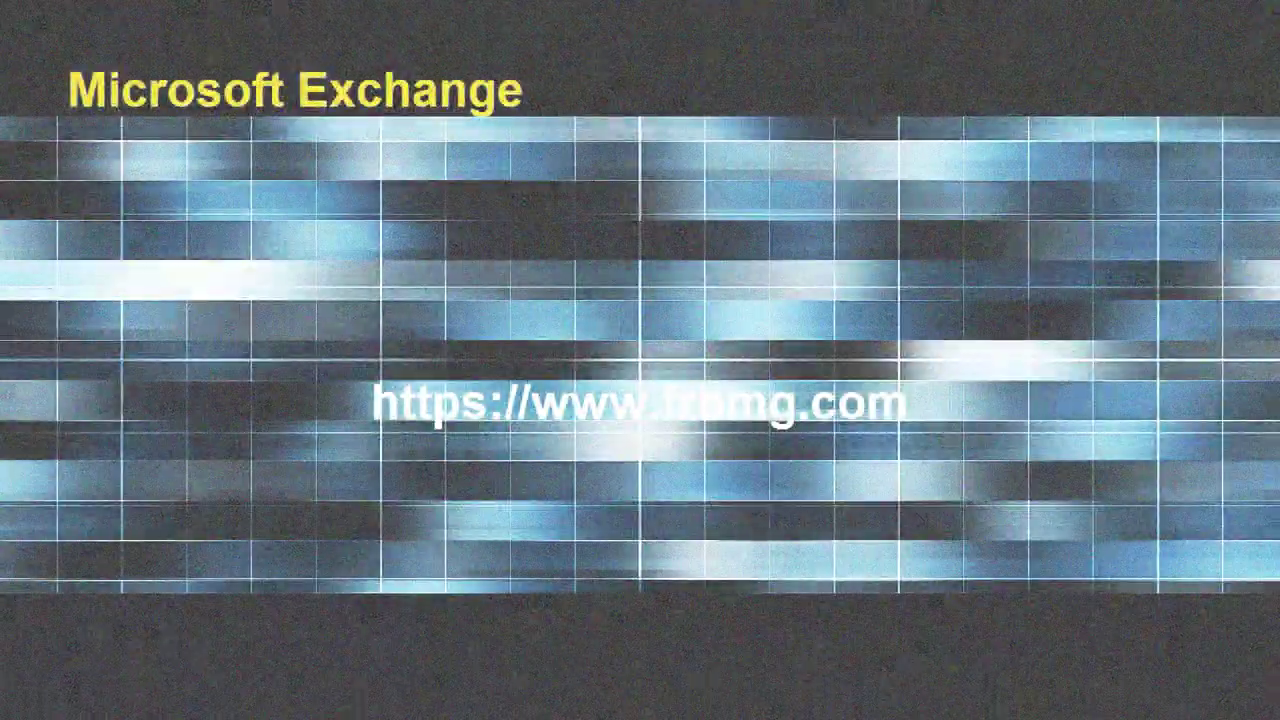